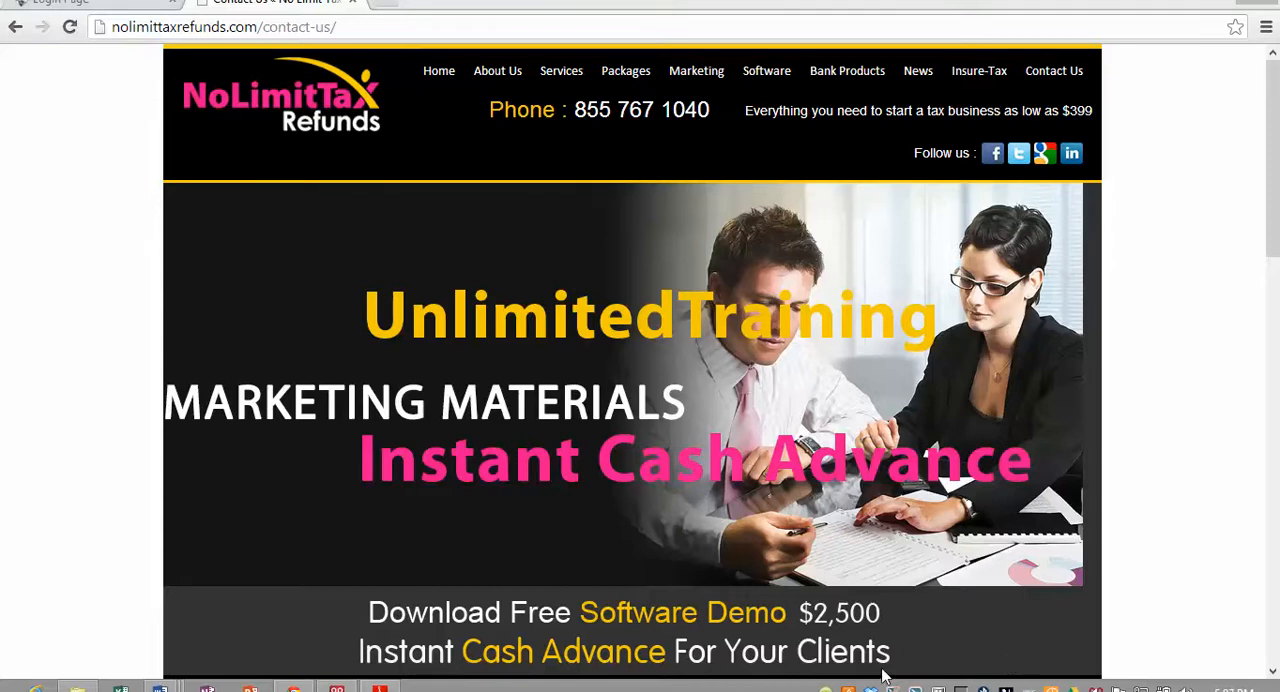
- Log in with the prefilled preparer credentials and start a new tax return, acknowledging the 7216 consent reminder
click(80, 4)
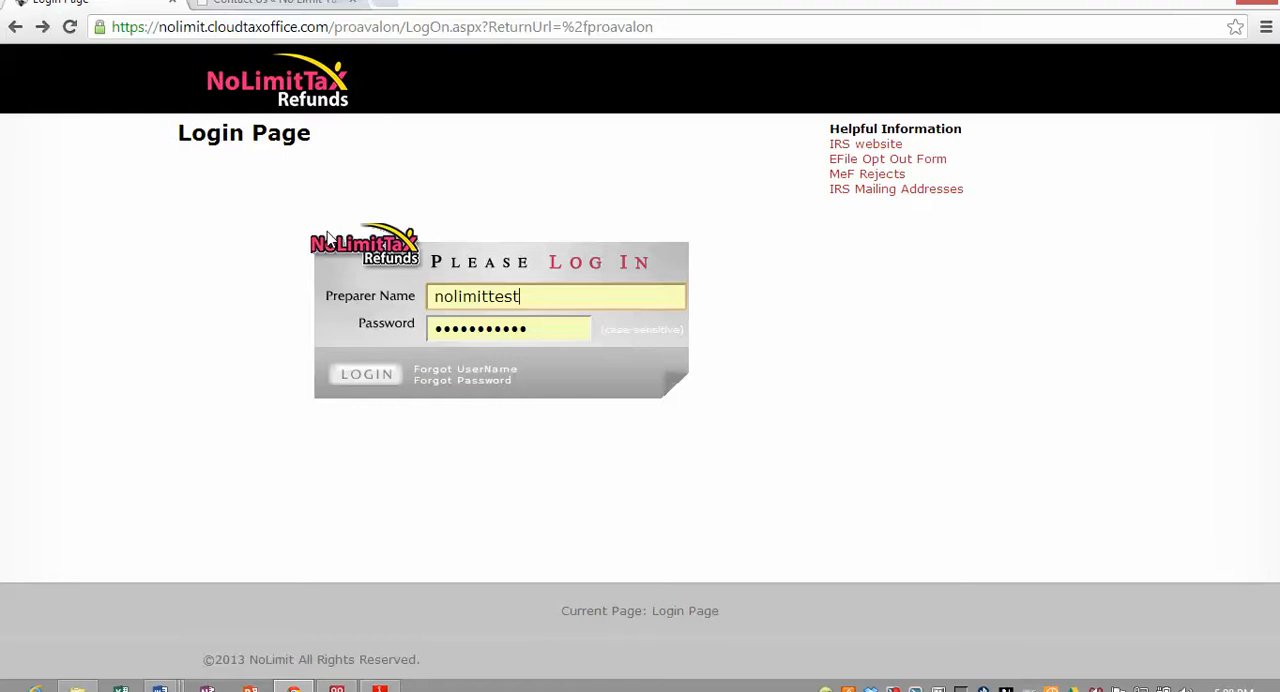
click(365, 375)
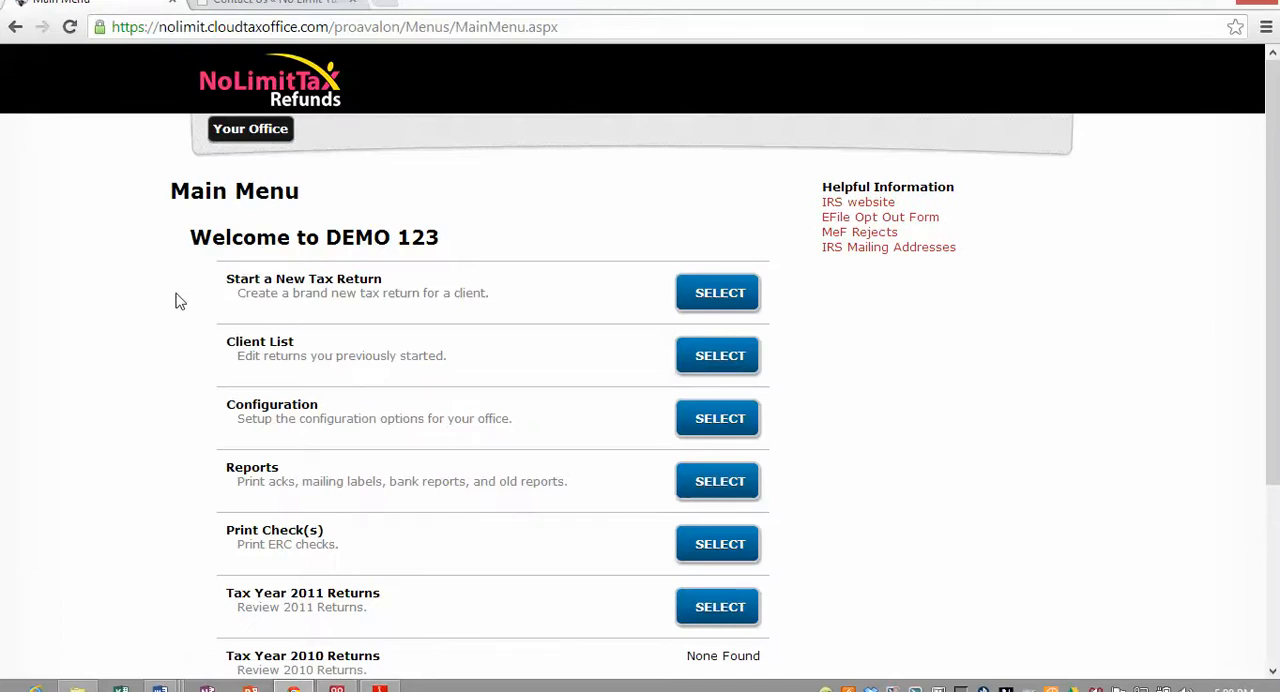
scroll(177, 297, down, 1)
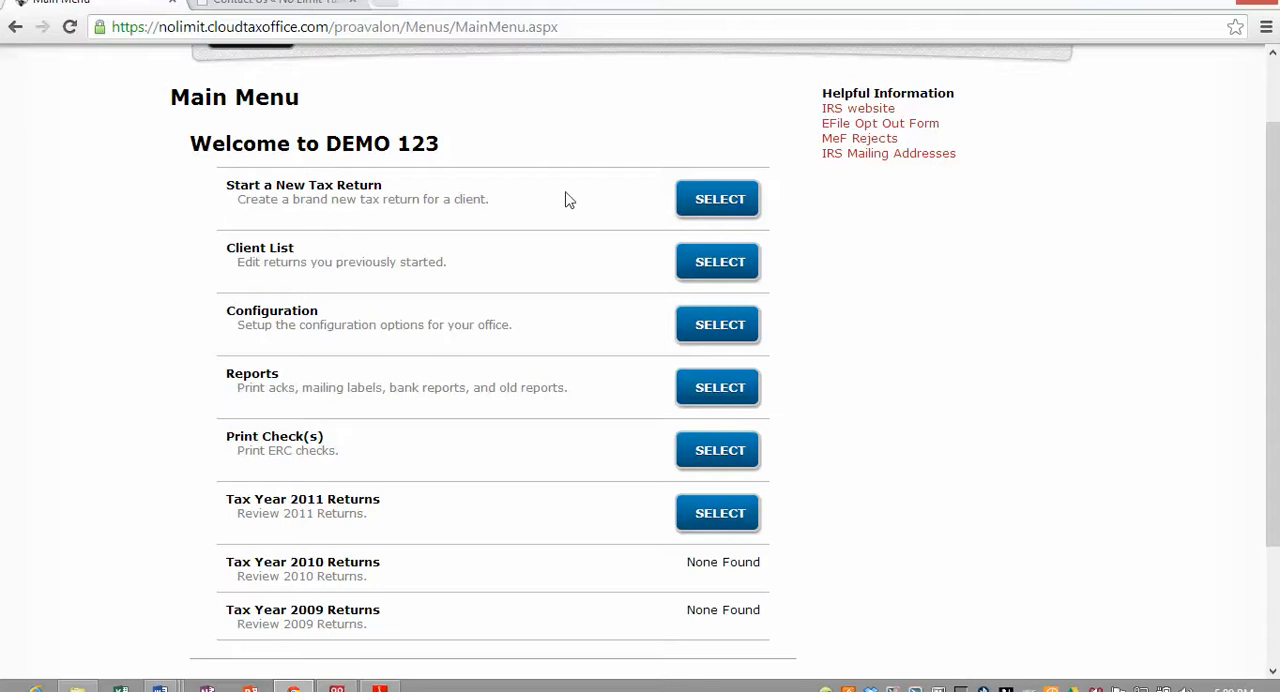
click(716, 208)
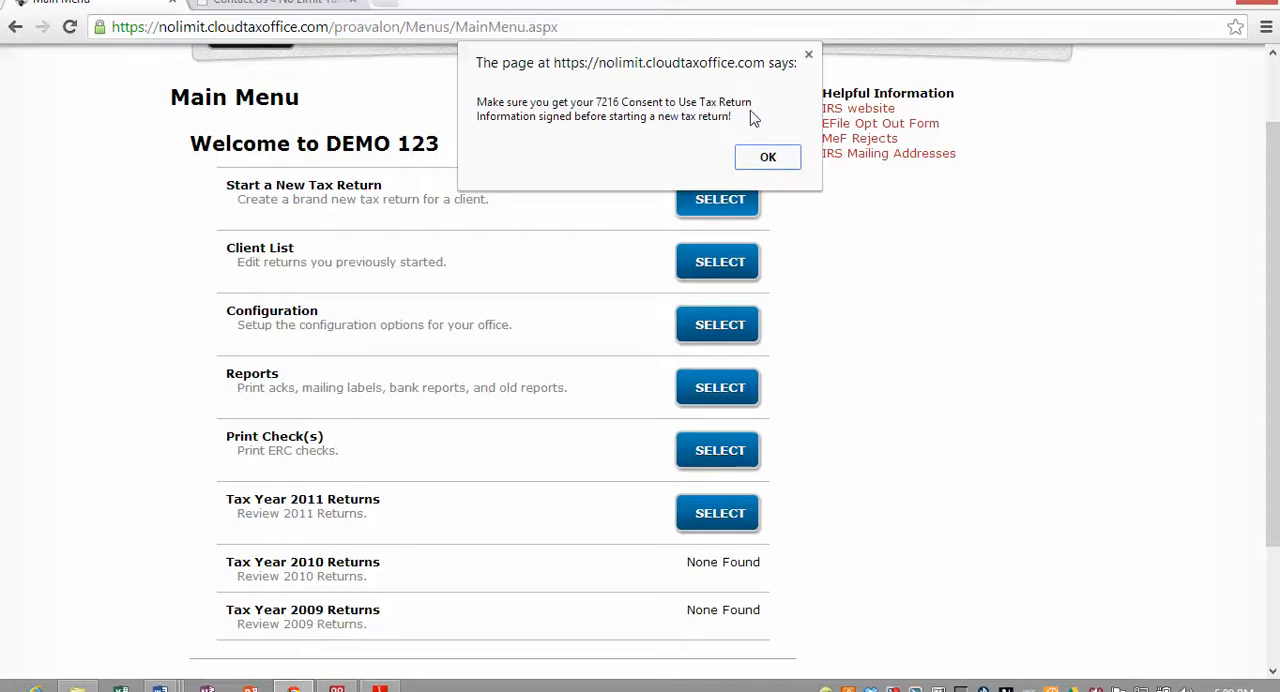
click(768, 158)
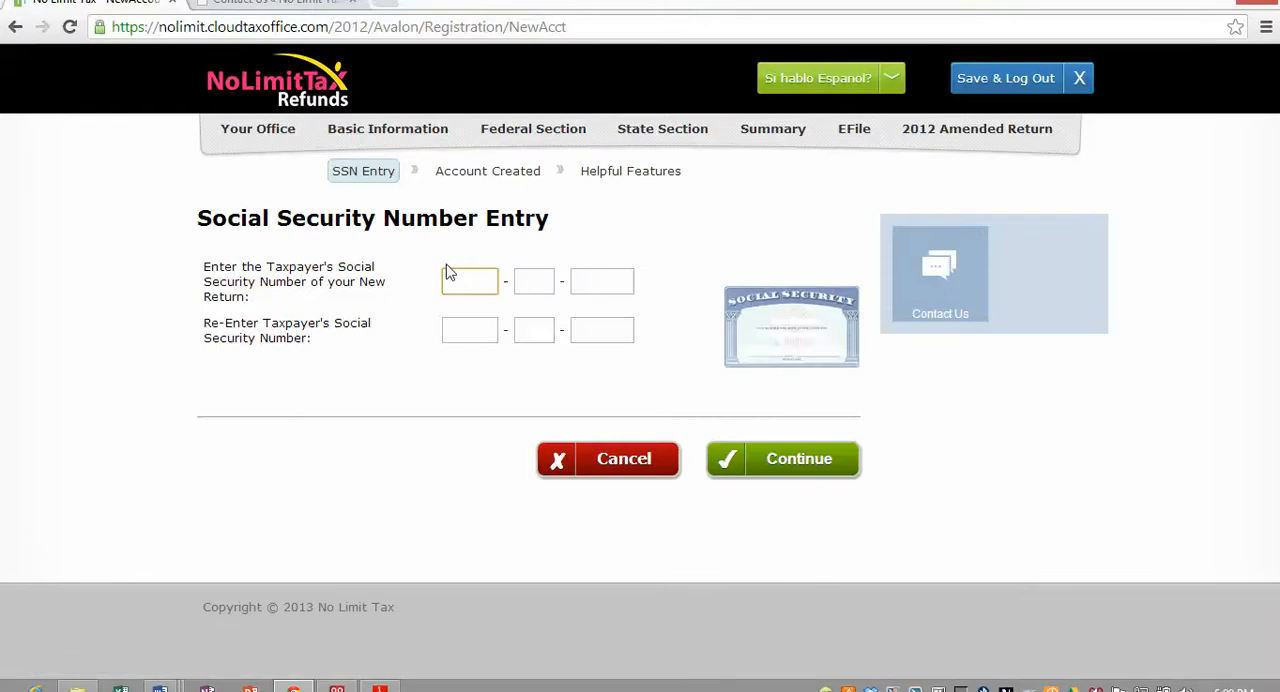
- Enter the taxpayer's Social Security number and repeat it in the confirmation fields
text(600-00-000000)
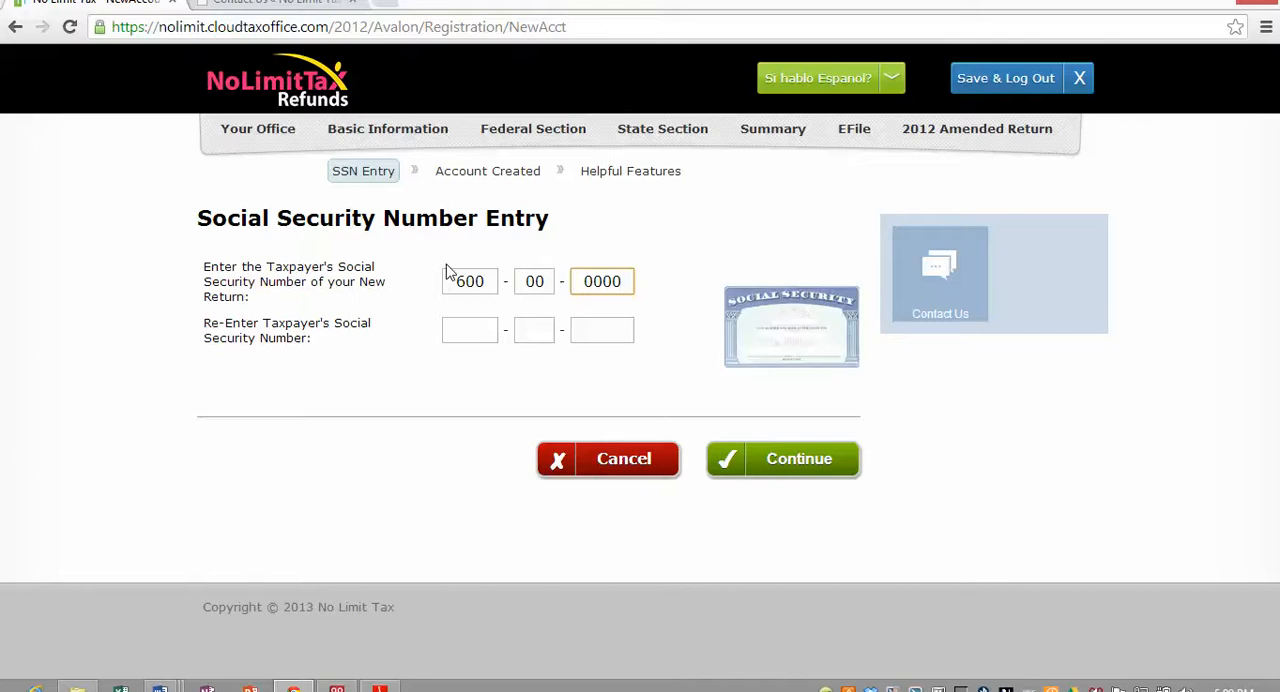
key(BackSpace)
text(1)
key(Tab)
text(600)
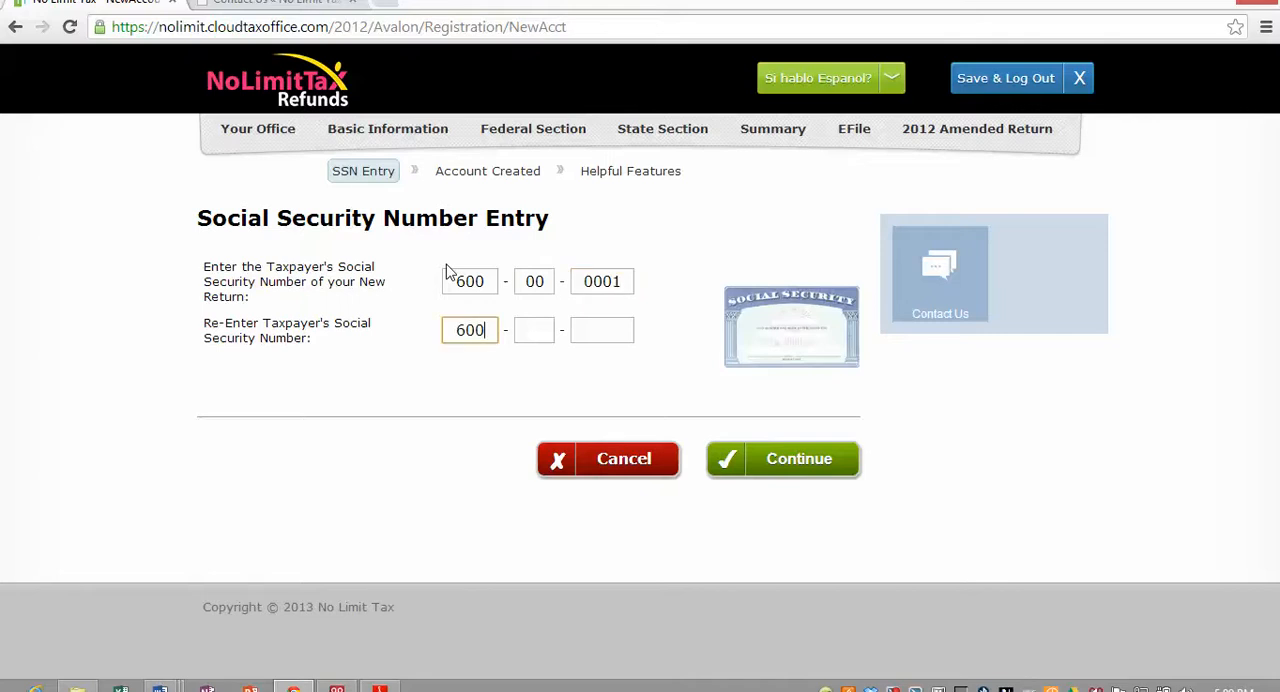
text( - 00 - 0001)
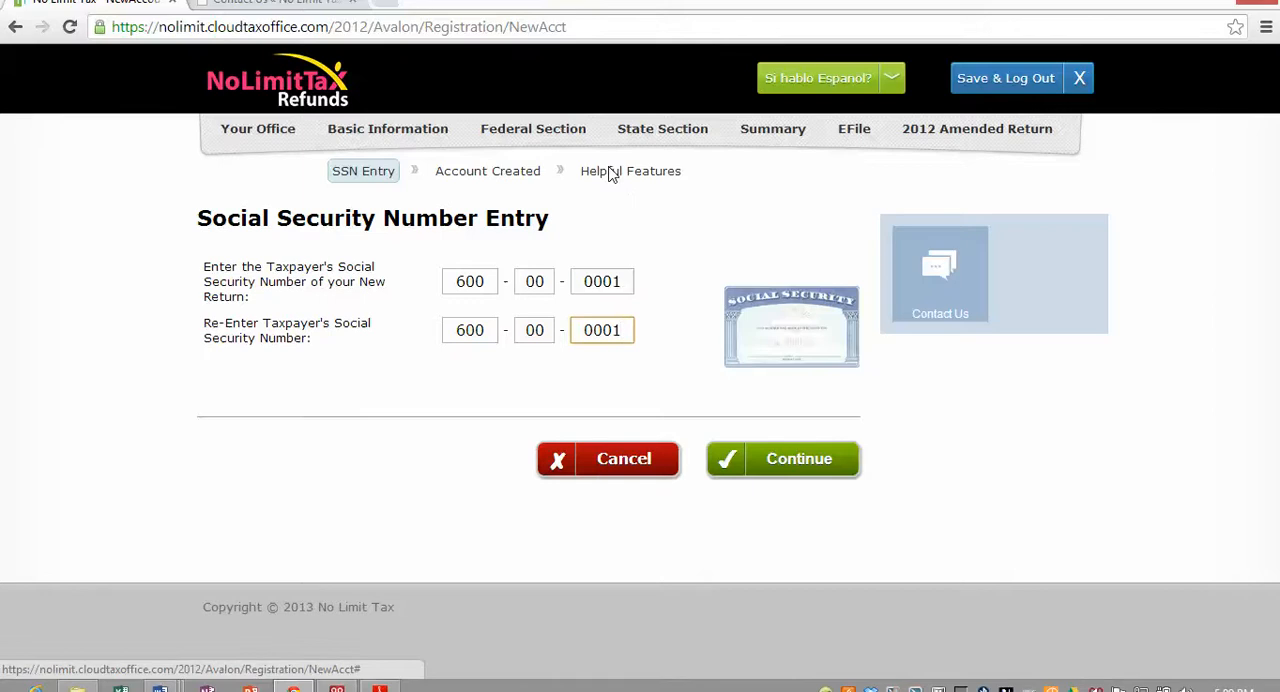
- Switch the page language to Español and back to English
mouse_move(824, 88)
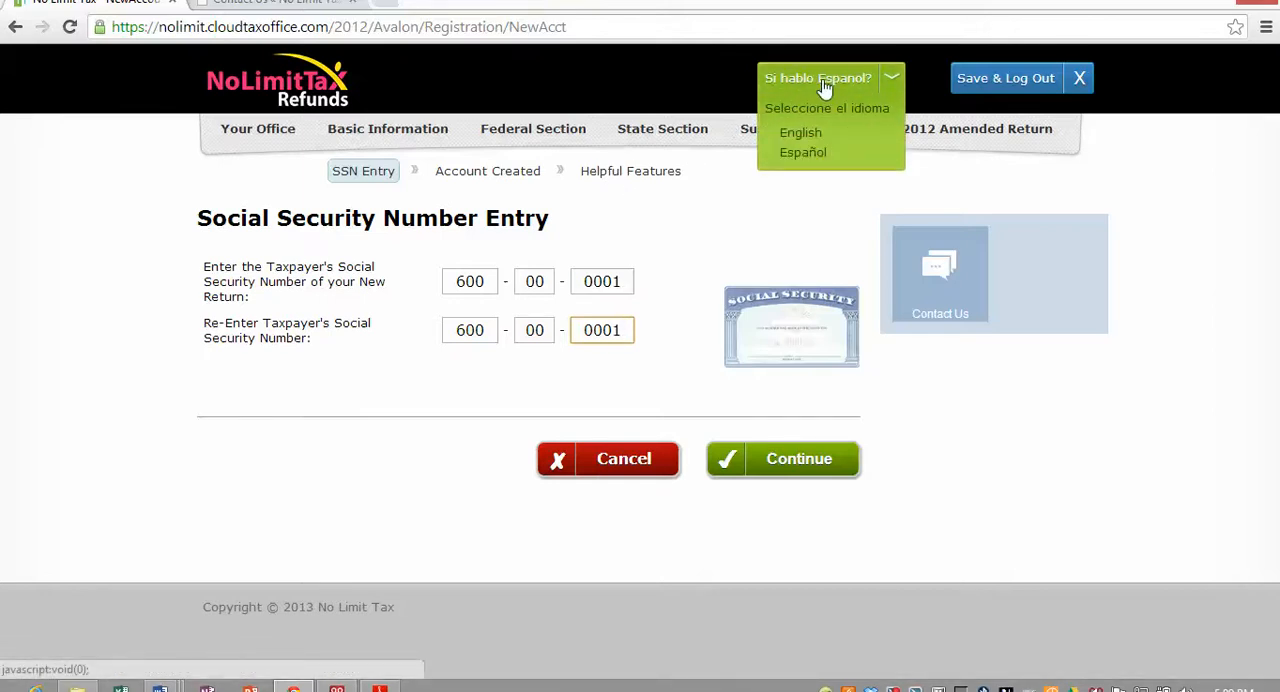
click(815, 158)
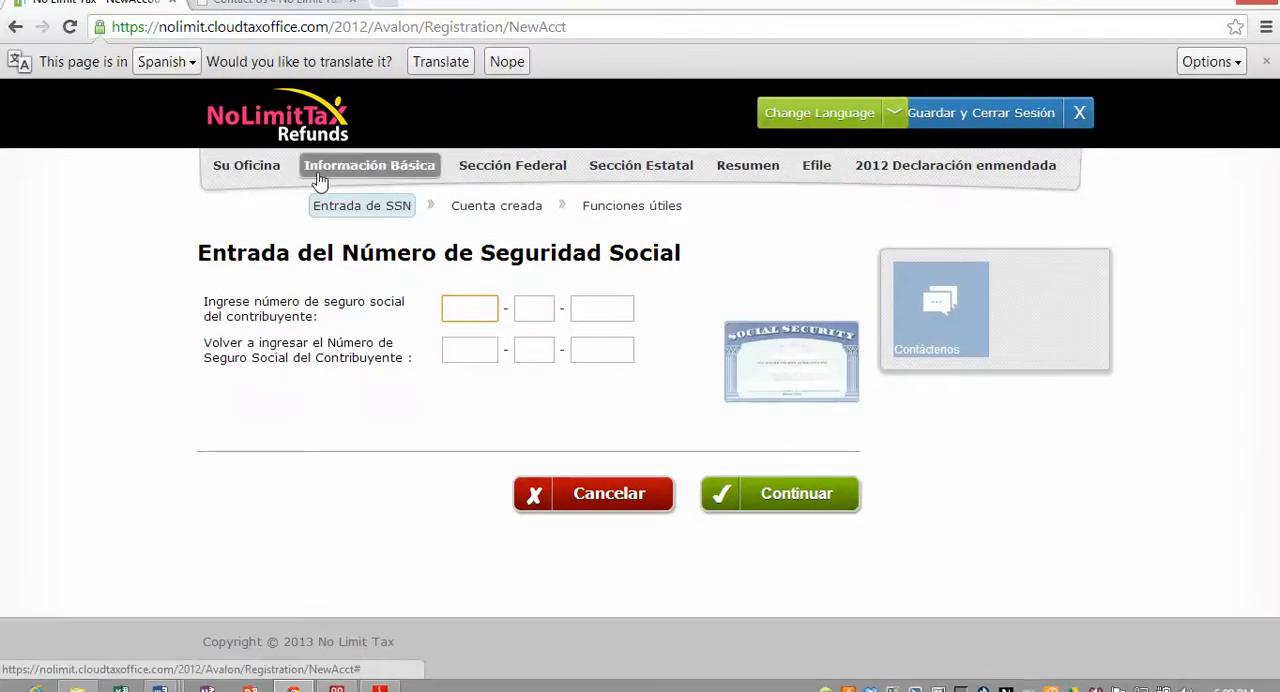
click(889, 123)
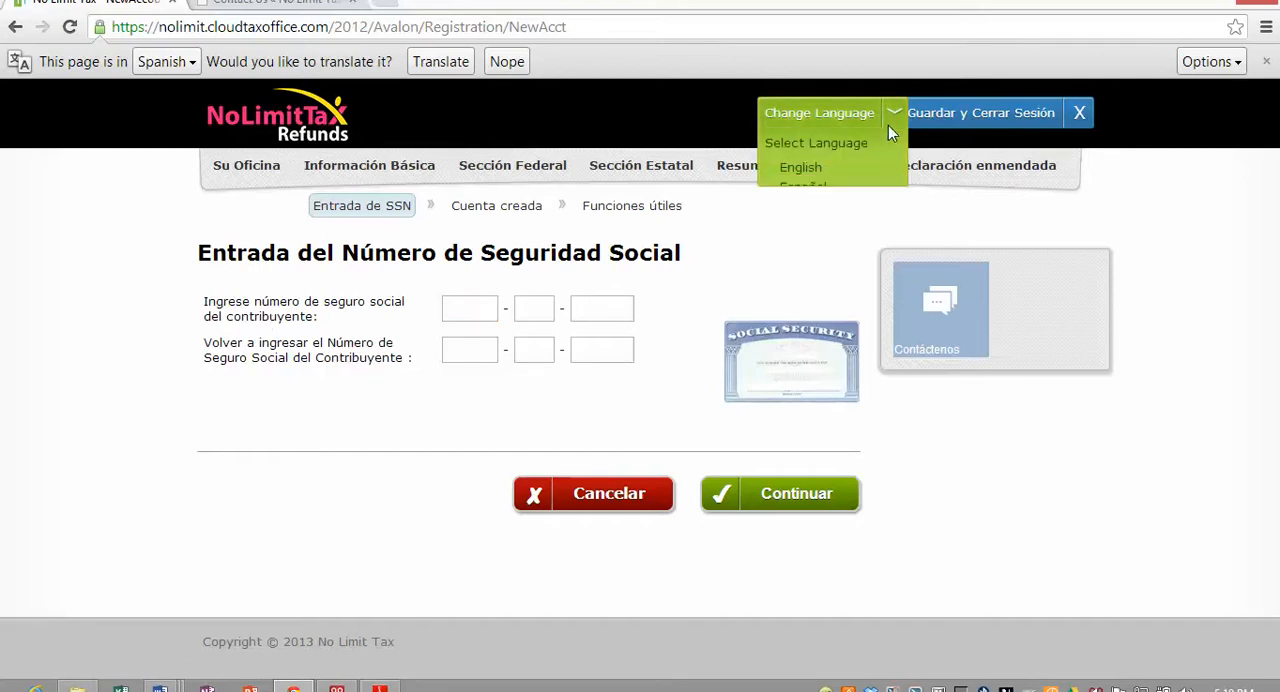
click(826, 170)
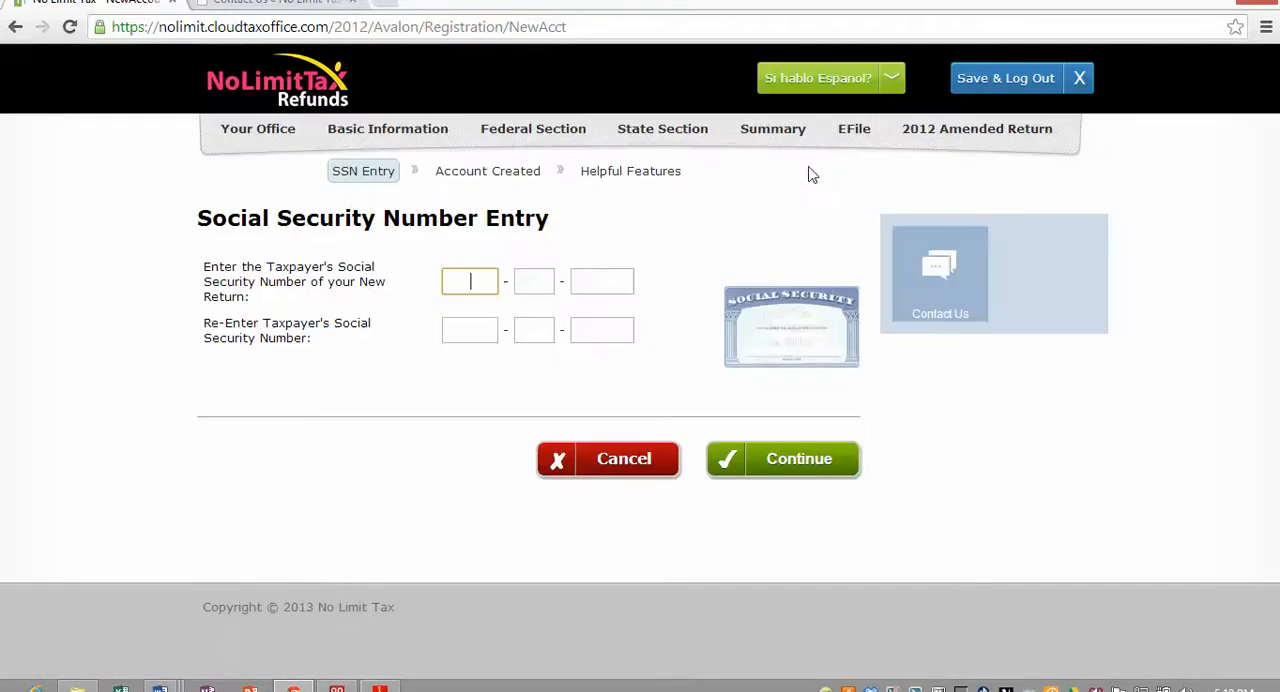
- Fill in the taxpayer's Social Security number in both the entry and re-entry fields and submit it
text(600-00-0000)
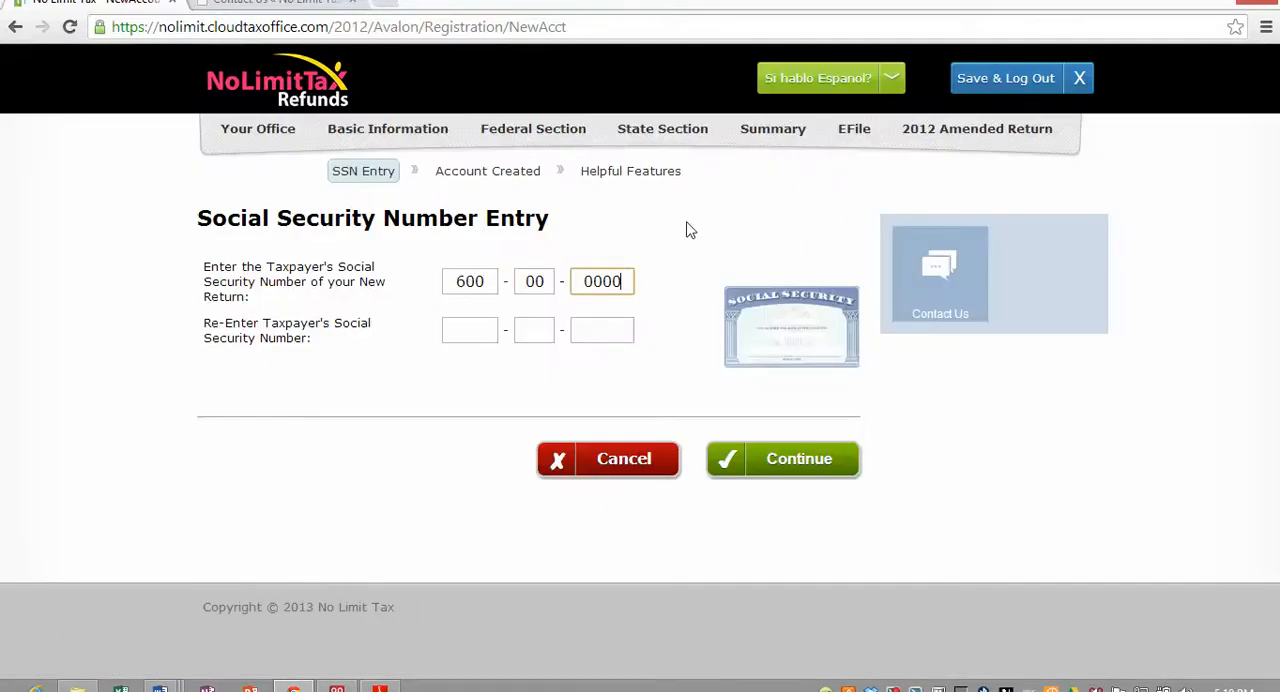
key(BackSpace)
text(1)
key(Tab)
text(600)
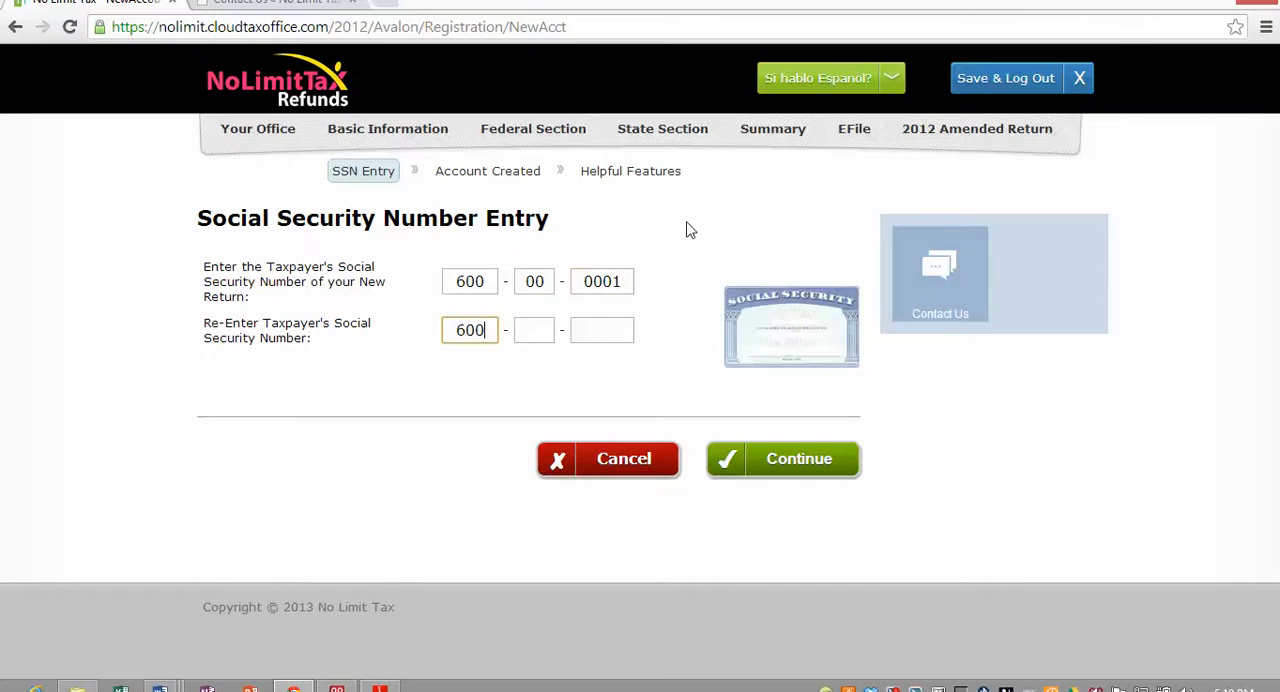
text(000001)
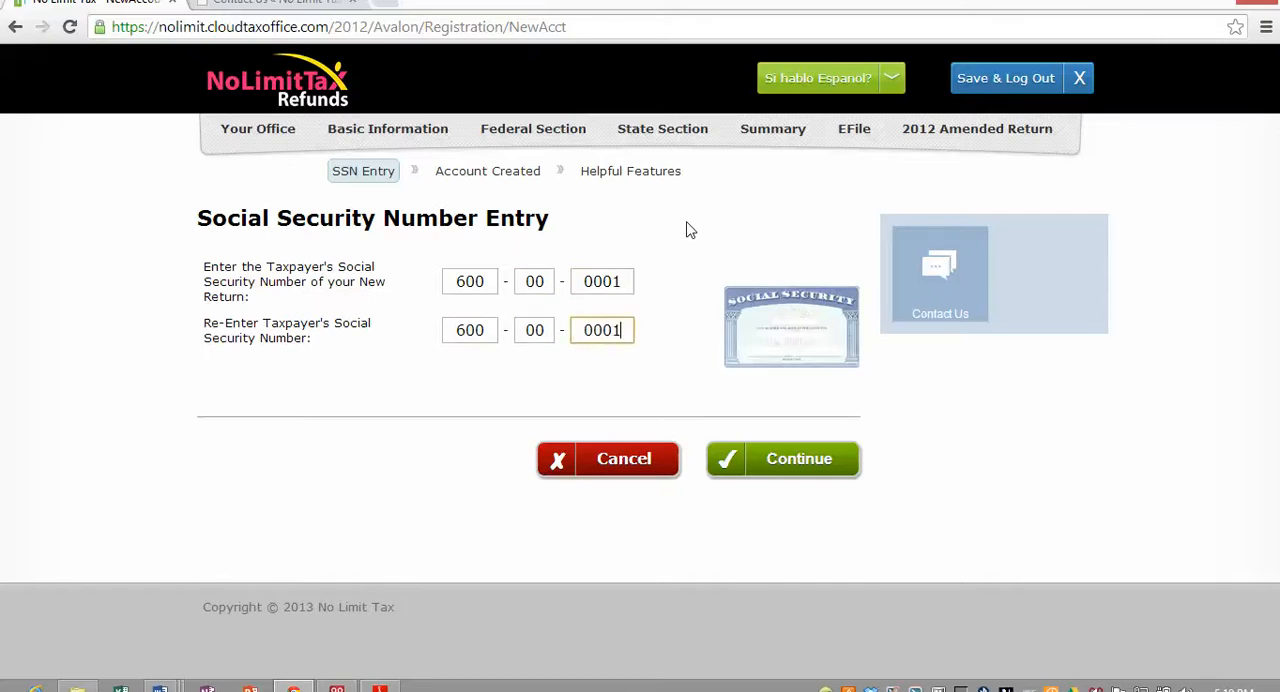
click(786, 456)
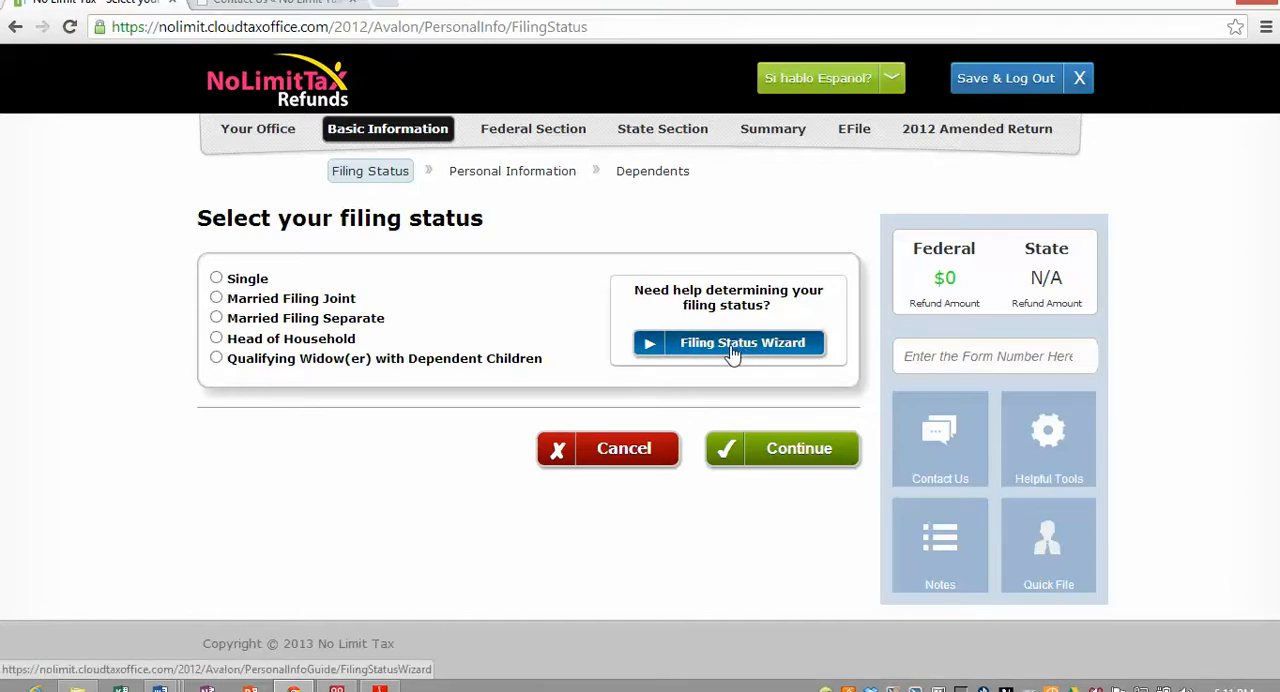
- Set the filing status to Head of Household and continue to the personal information page
click(216, 338)
click(831, 454)
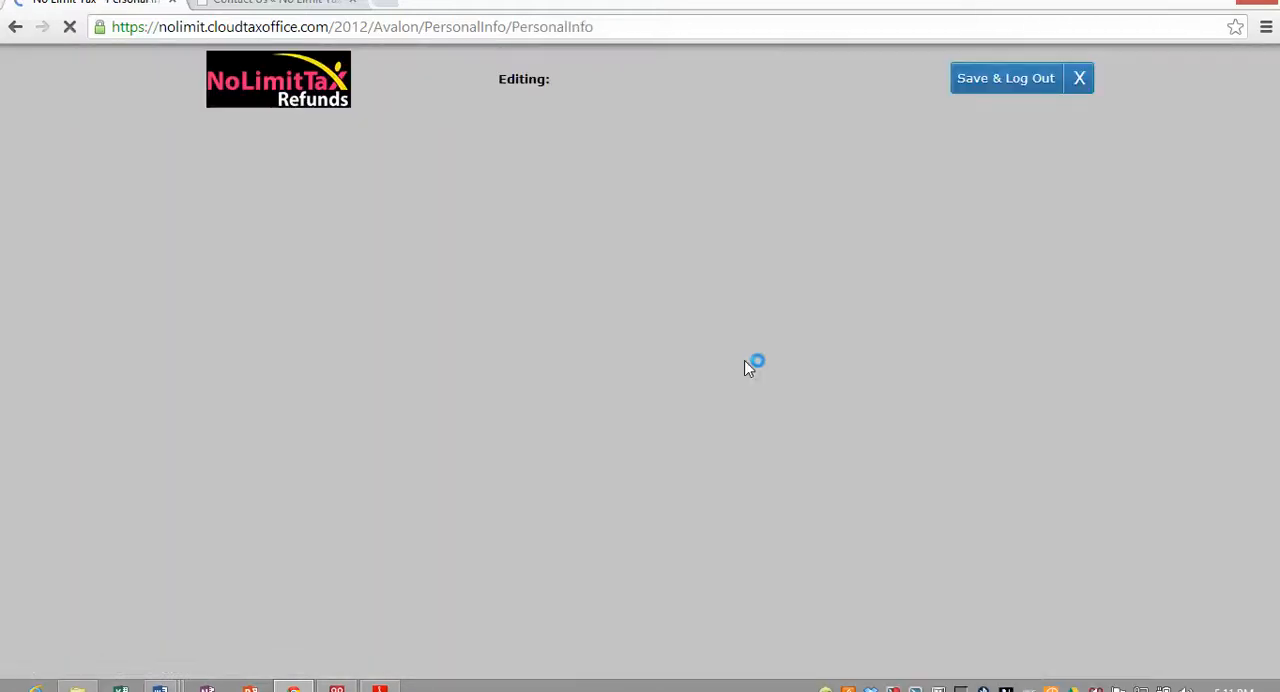
- Enter the taxpayer's first and last name, leaving the middle initial and suffix empty
scroll(207, 370, down, 1)
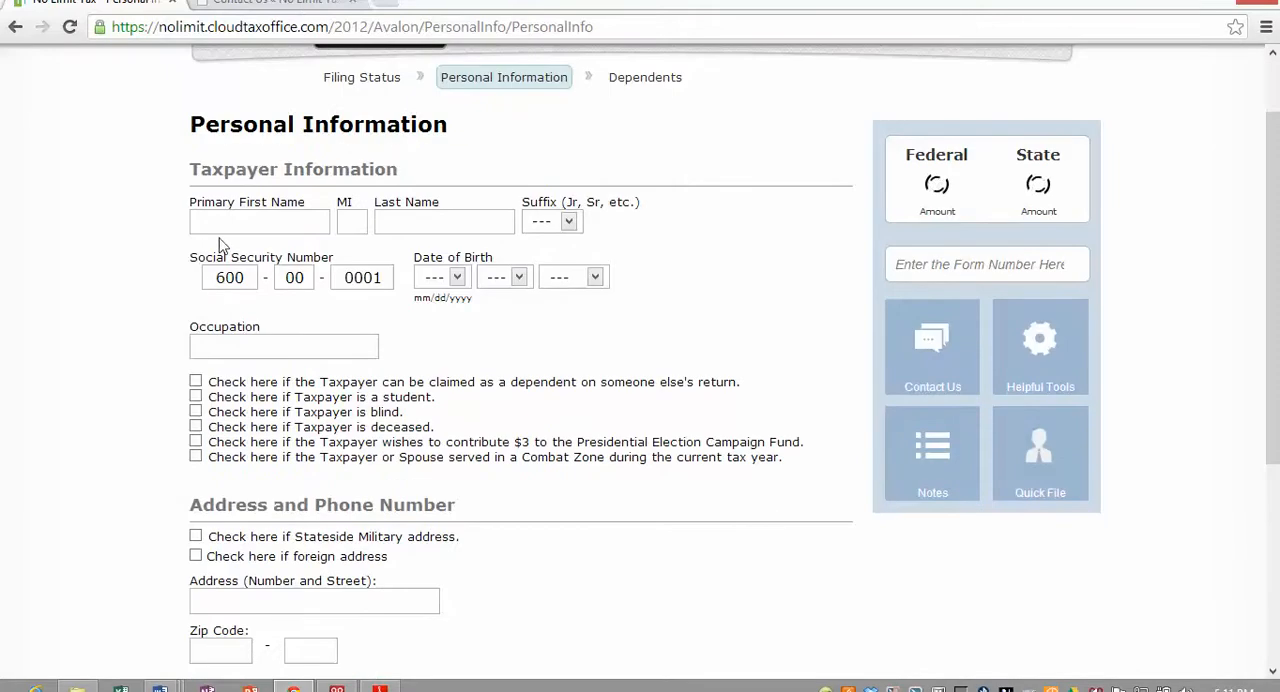
click(226, 222)
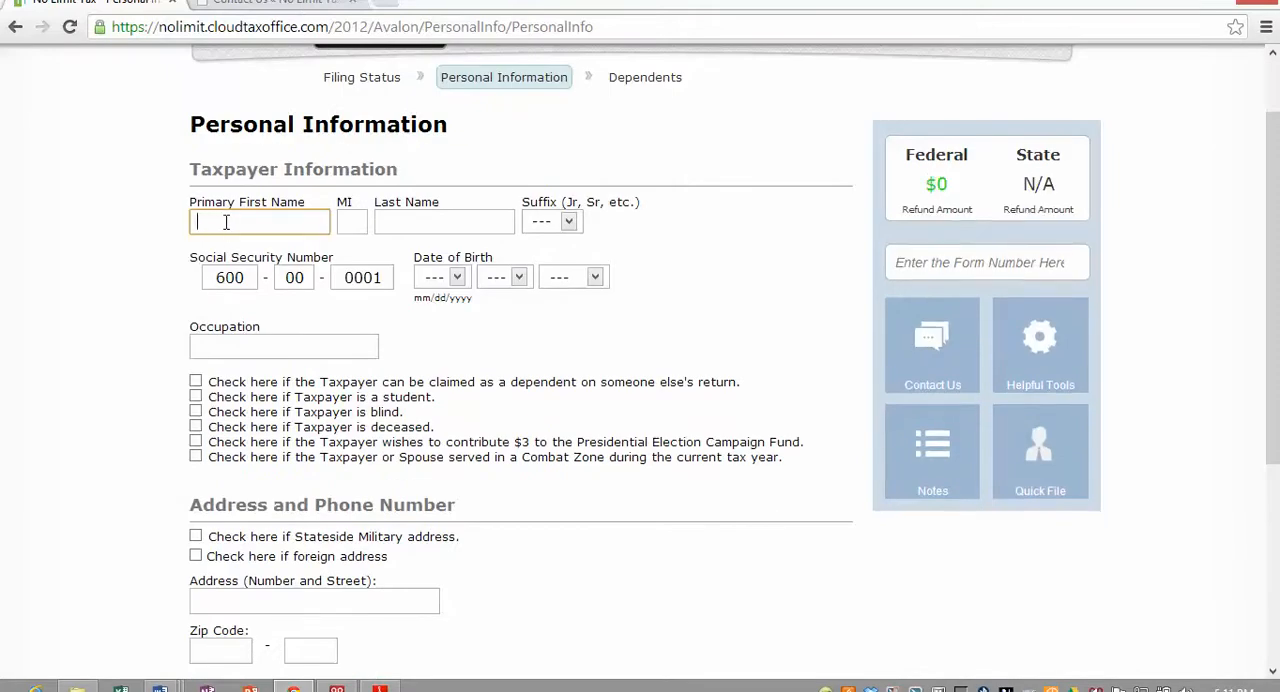
text(che)
key(Tab)
key(Tab)
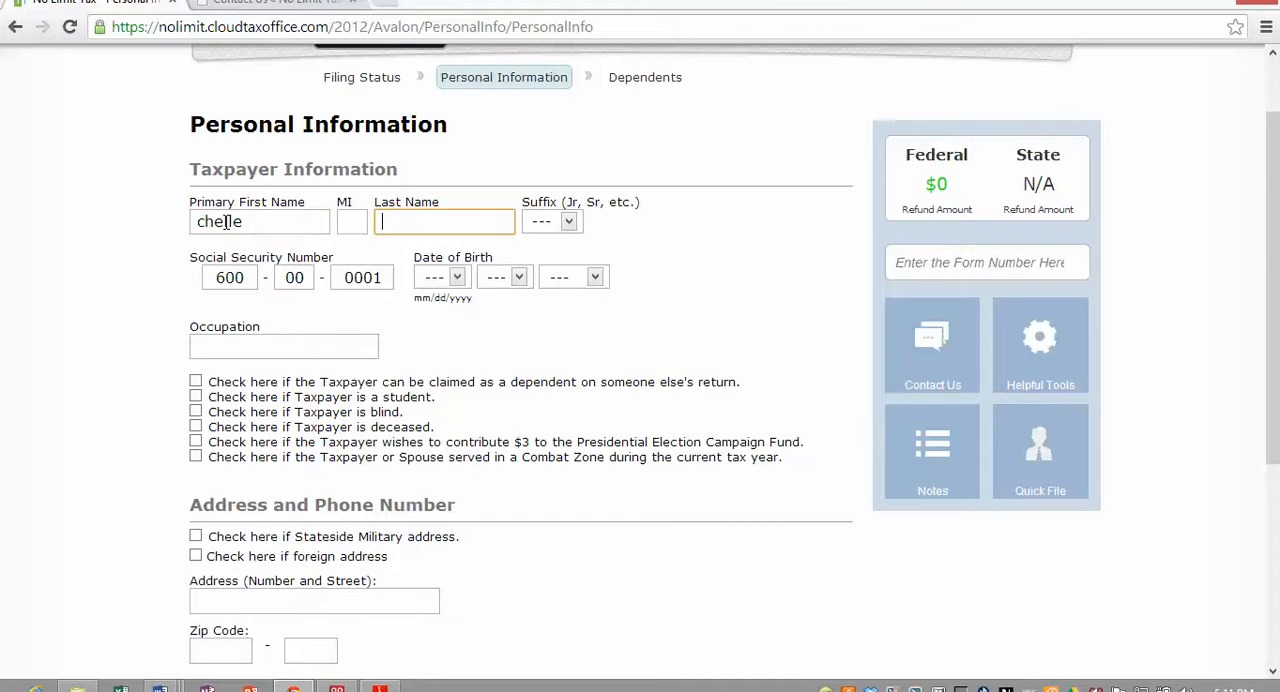
text(test)
key(Tab)
key(Tab)
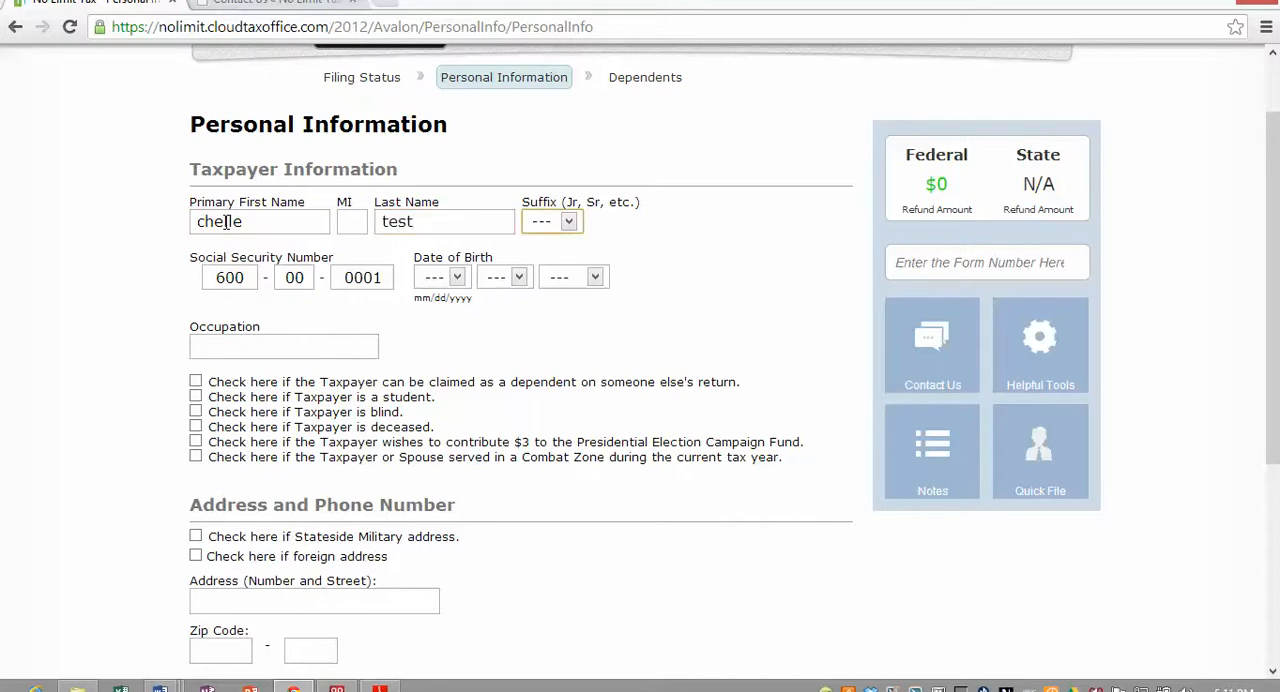
- Select the month, day and year of the taxpayer's date of birth
key(Tab)
key(Tab)
key(Tab)
key(Tab)
click(435, 279)
click(437, 428)
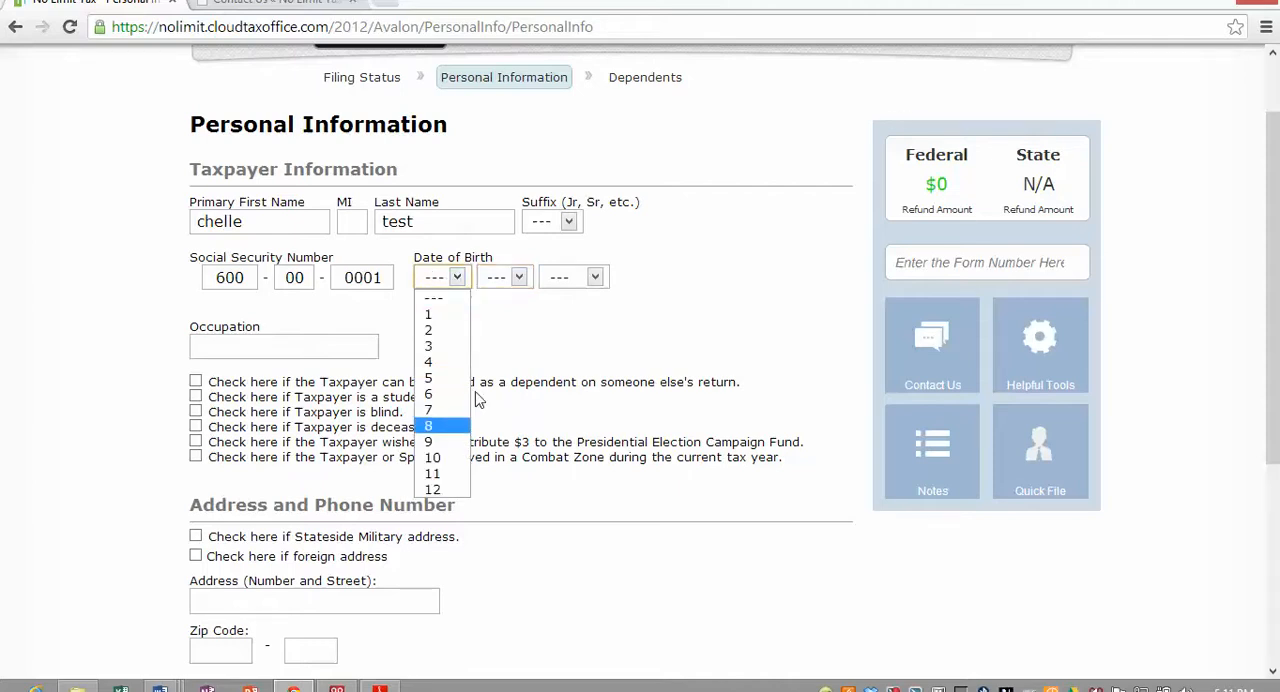
click(519, 277)
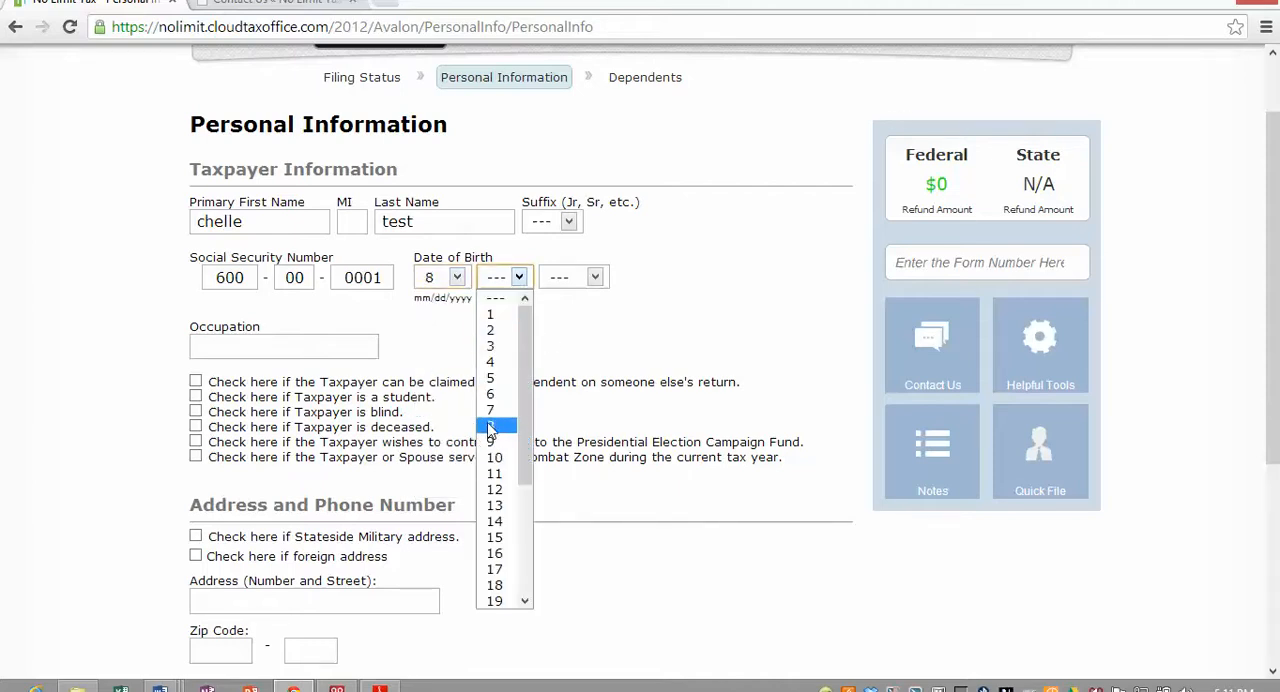
click(490, 426)
click(594, 277)
scroll(556, 470, down, 20)
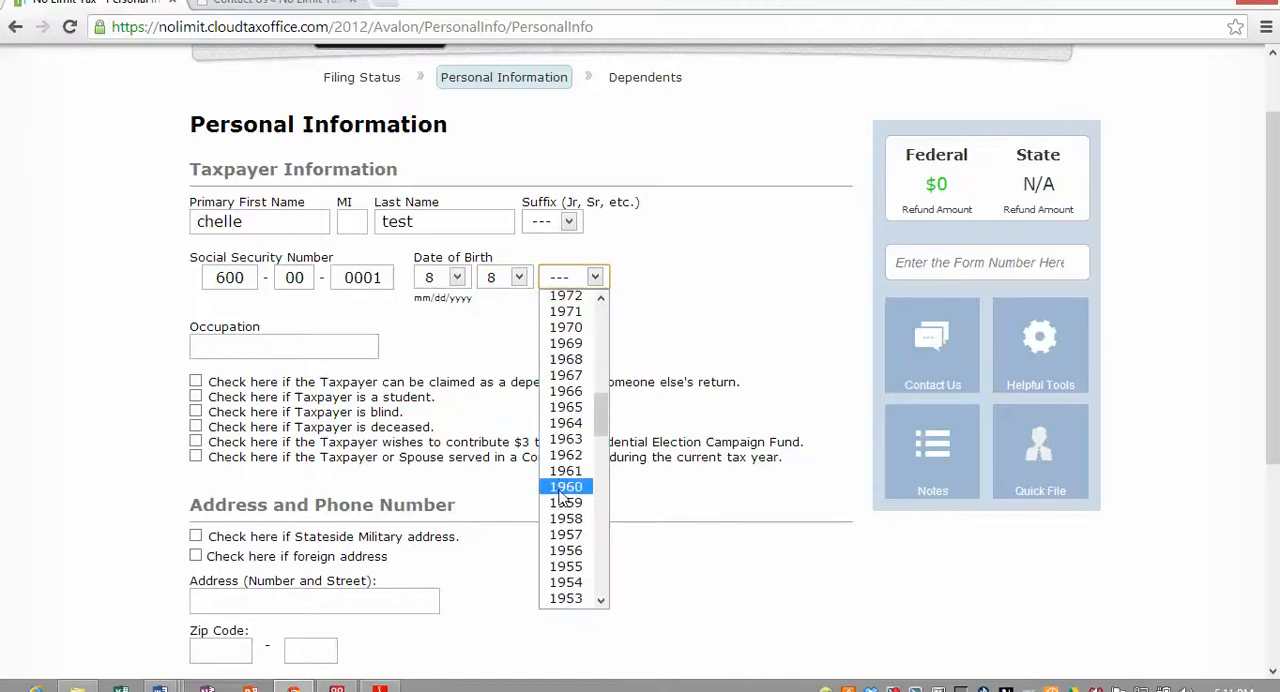
scroll(558, 486, up, 20)
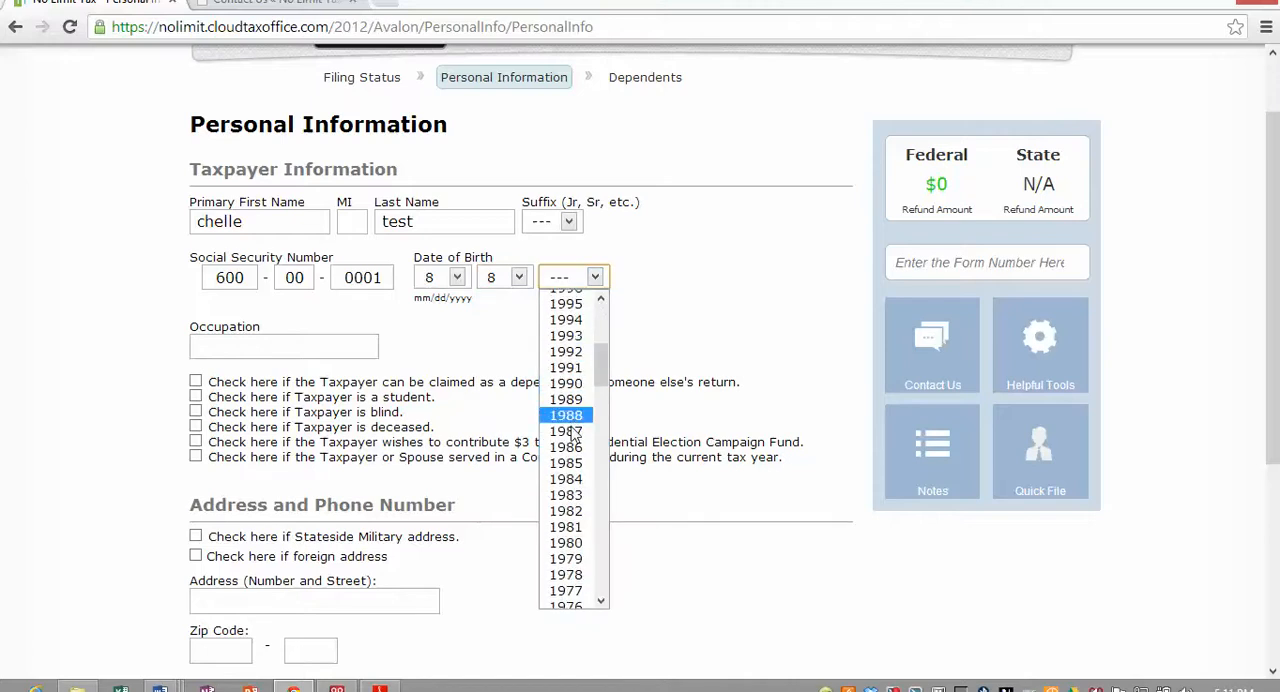
click(568, 511)
- Enter sales as the taxpayer's occupation
click(208, 340)
text(s)
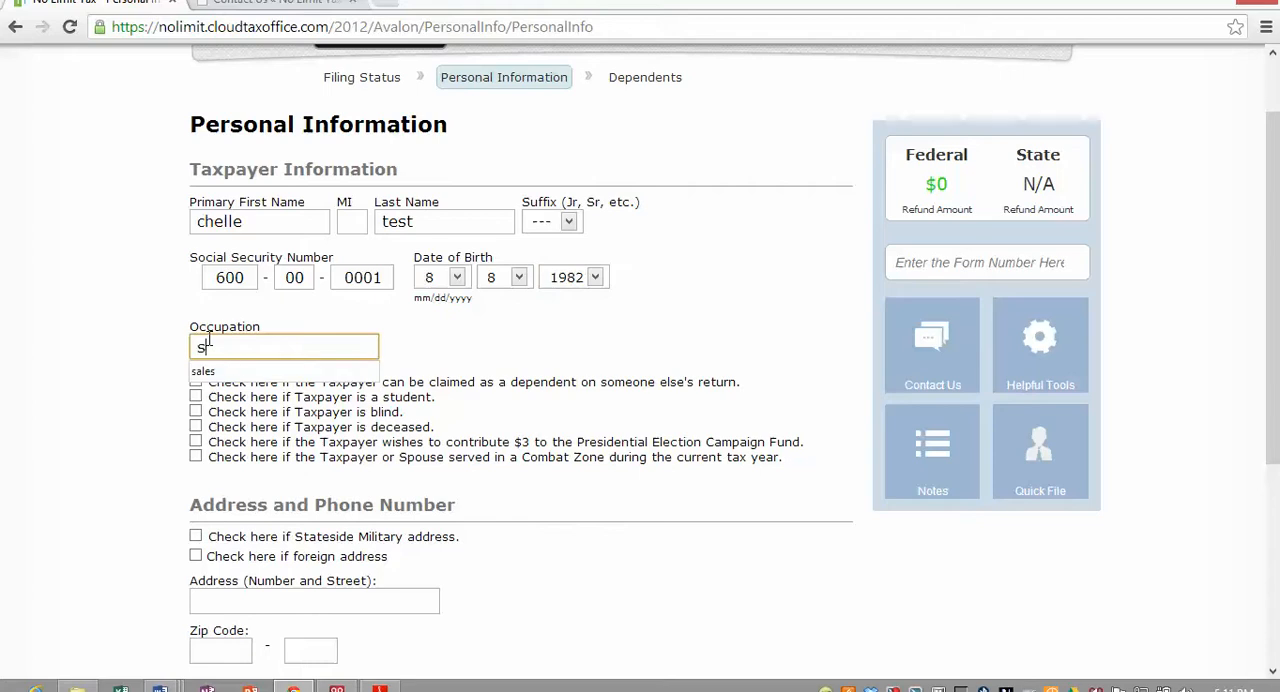
text(ales)
key(Tab)
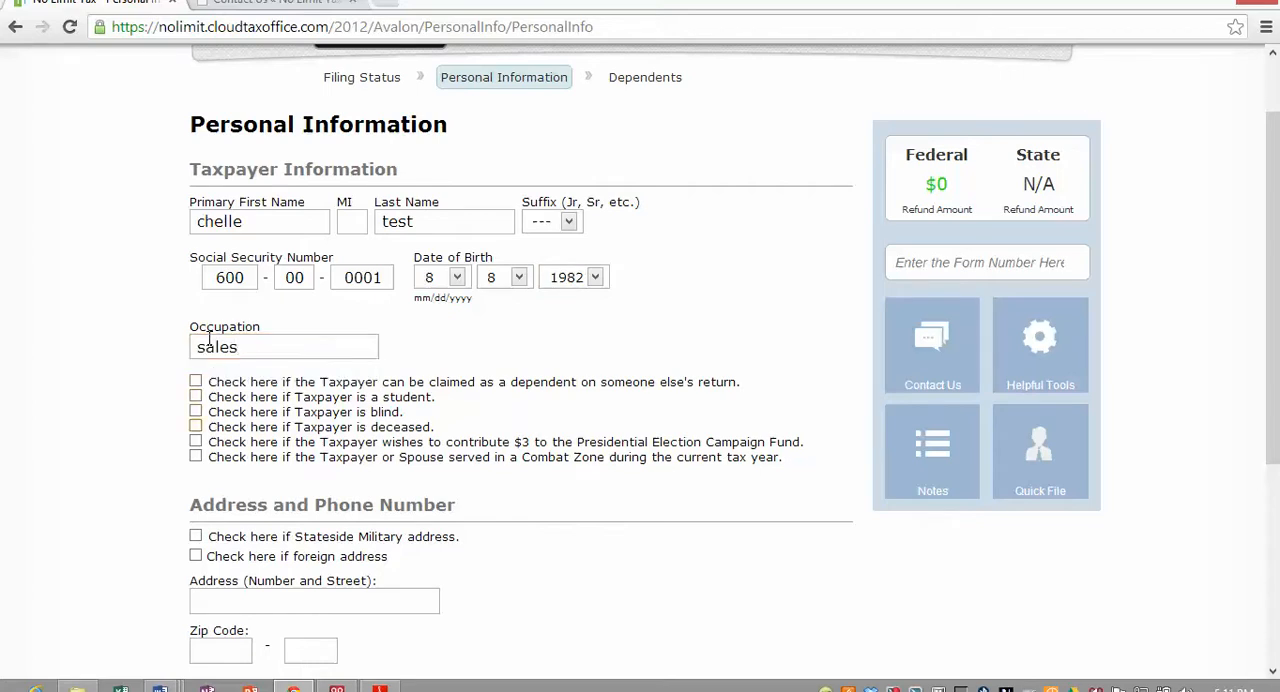
- Enter the taxpayer's street address and zip code, letting the city and state fill in from the zip code
scroll(229, 325, down, 2)
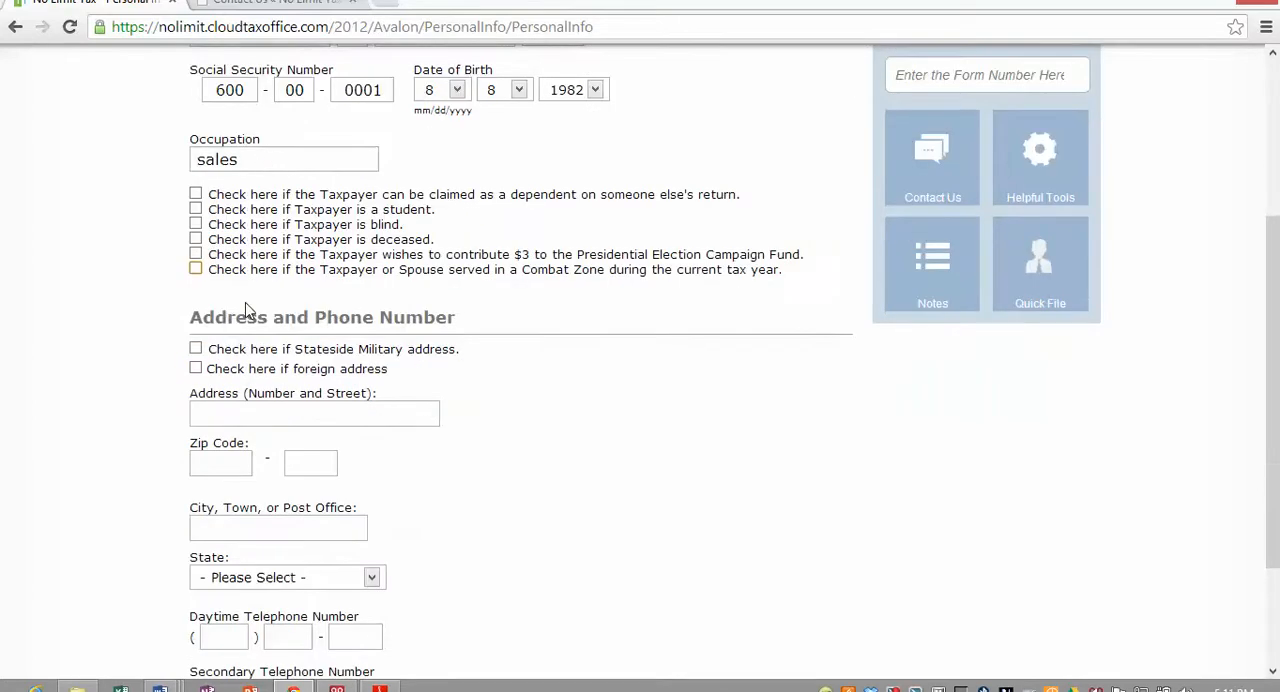
scroll(245, 310, down, 1)
click(225, 322)
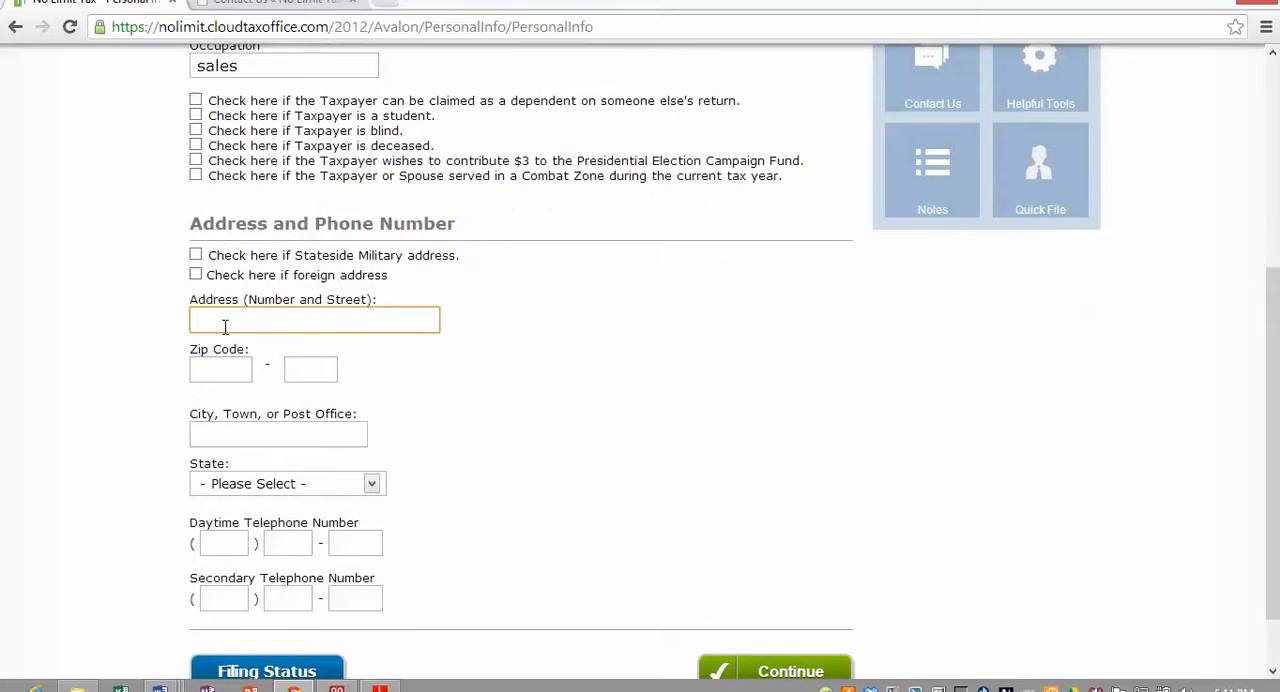
text(255 easy st)
key(Tab)
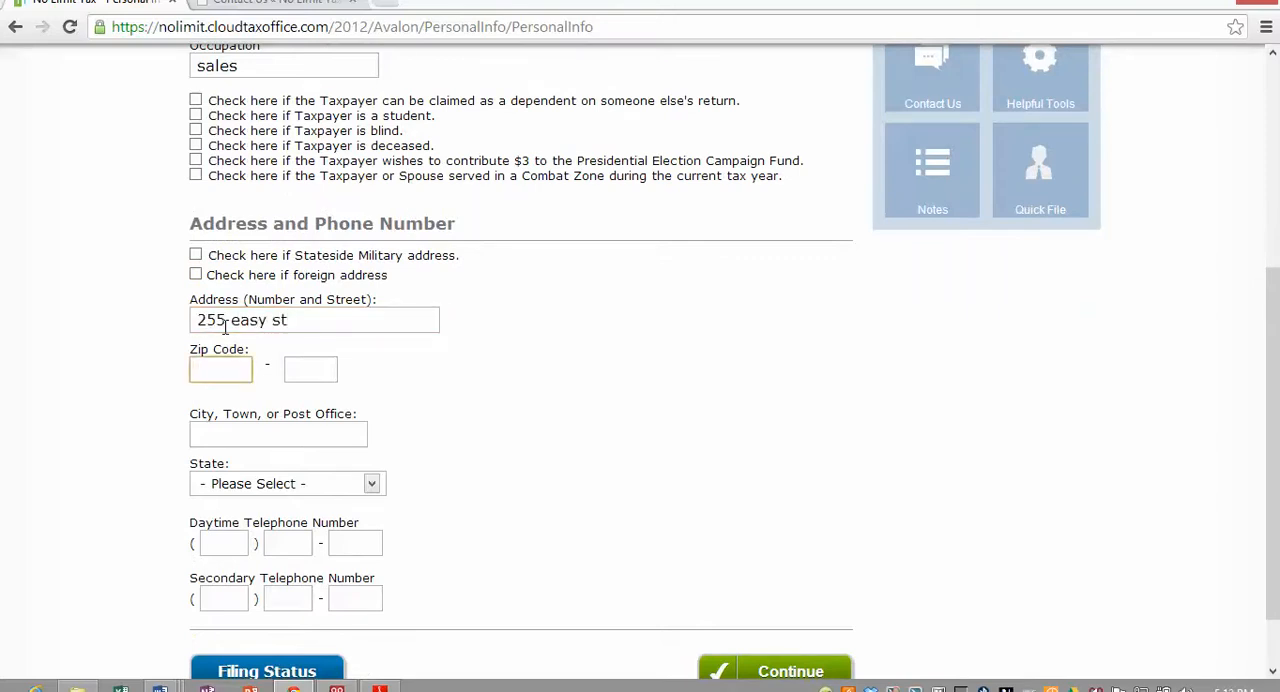
text(33016)
key(Tab)
key(Tab)
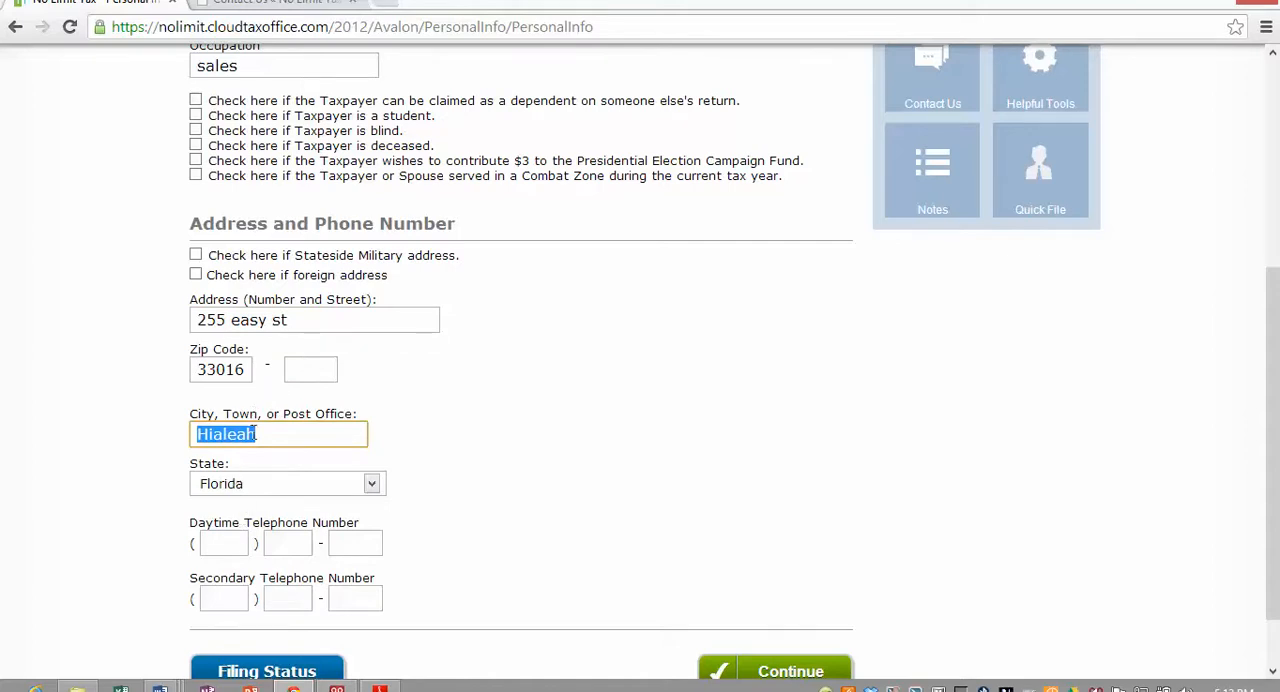
- Enter the taxpayer's daytime and secondary telephone numbers and submit the personal information page
scroll(234, 470, down, 2)
click(207, 467)
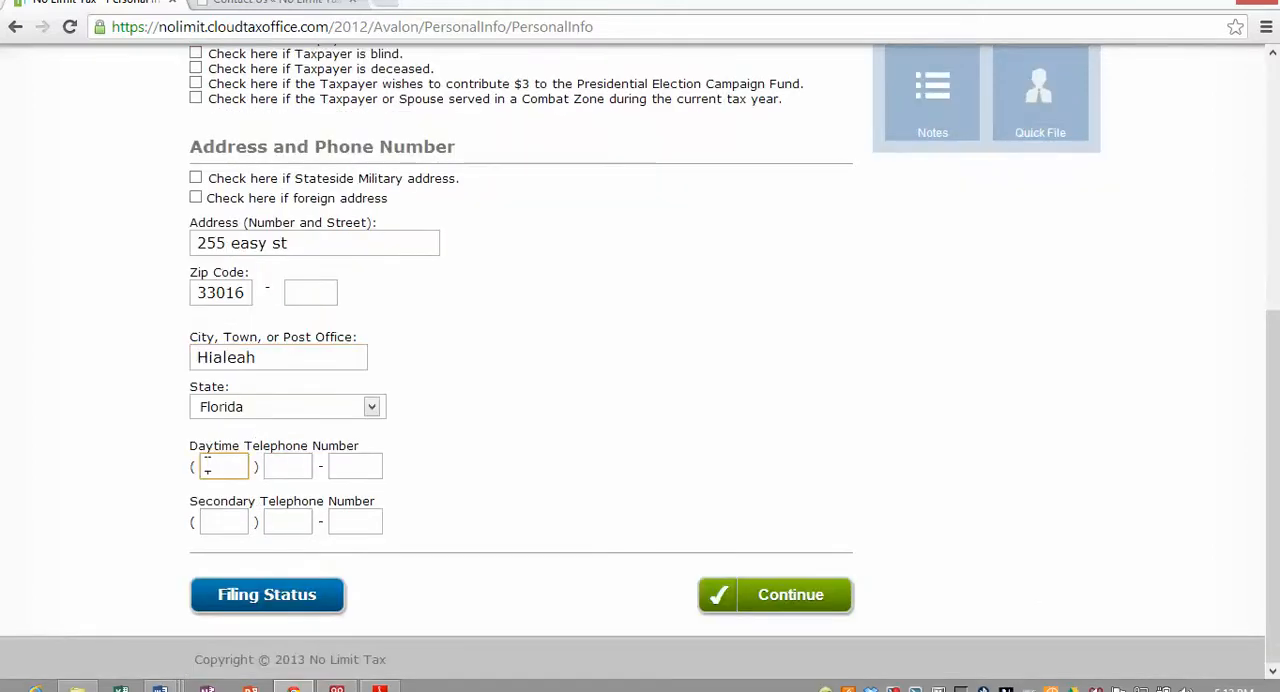
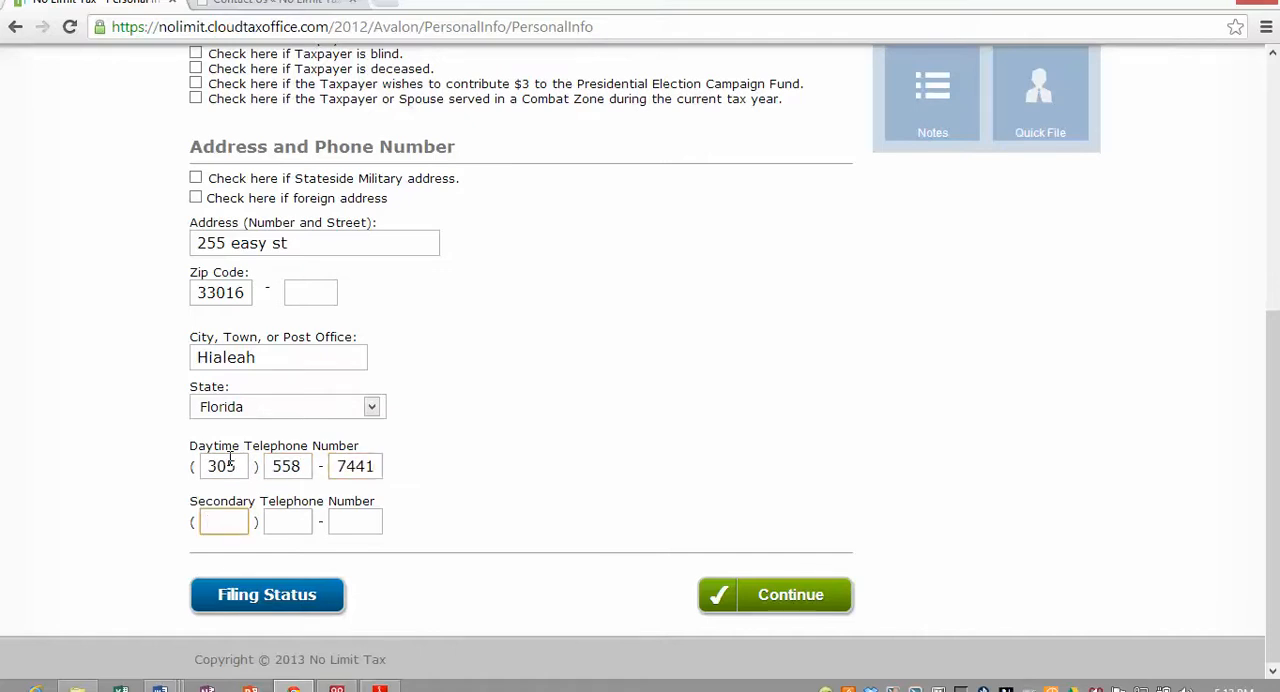
text(305887)
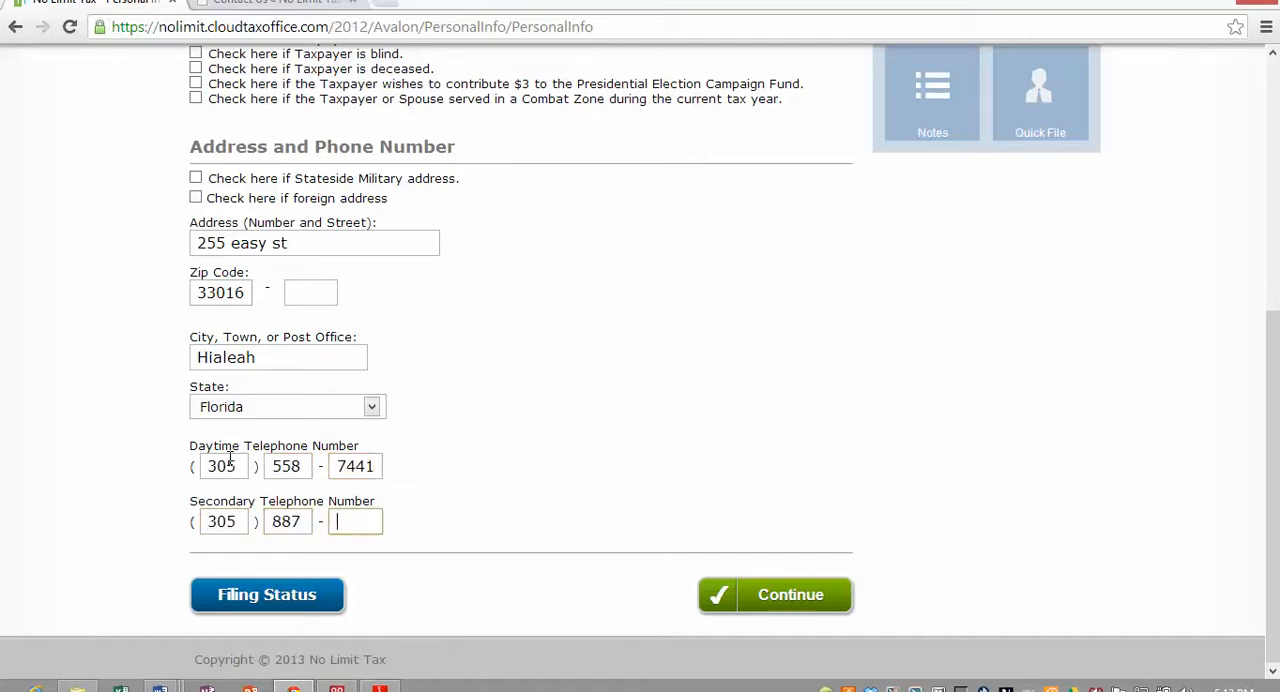
text(111111)
click(772, 590)
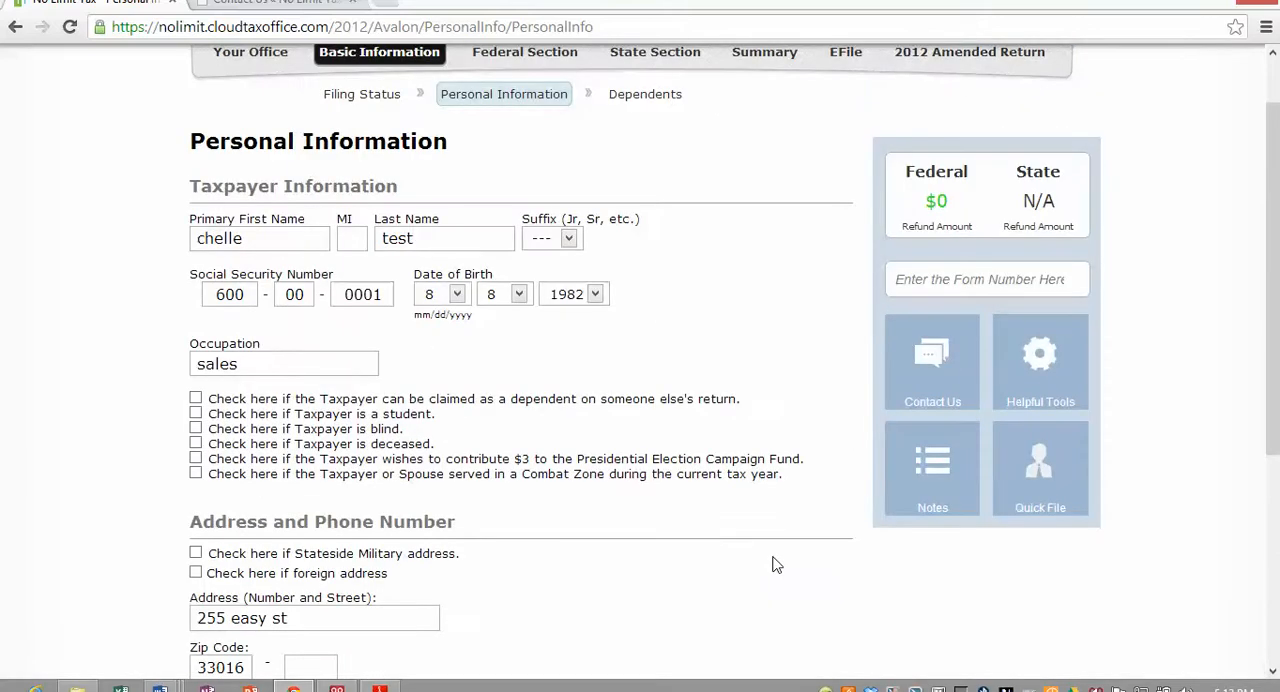
scroll(800, 620, down, 5)
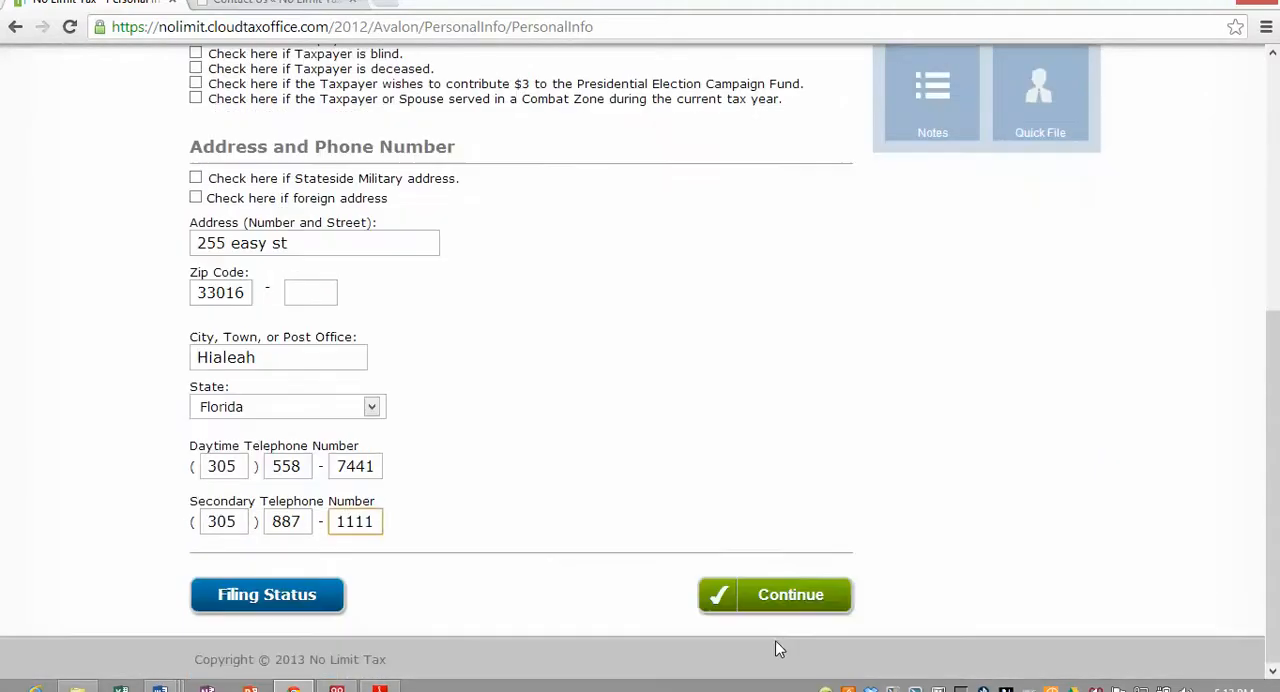
click(773, 598)
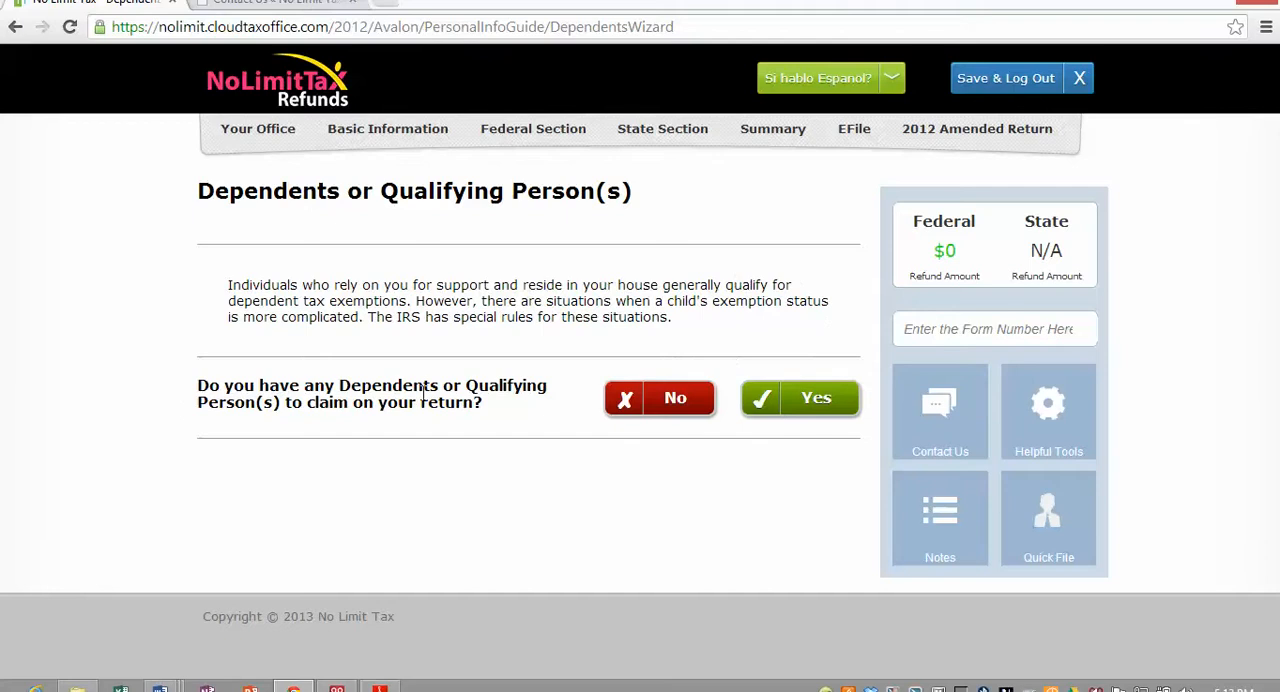
- Look up 1099 in the form number search to view the matching forms, and clear the search
click(923, 326)
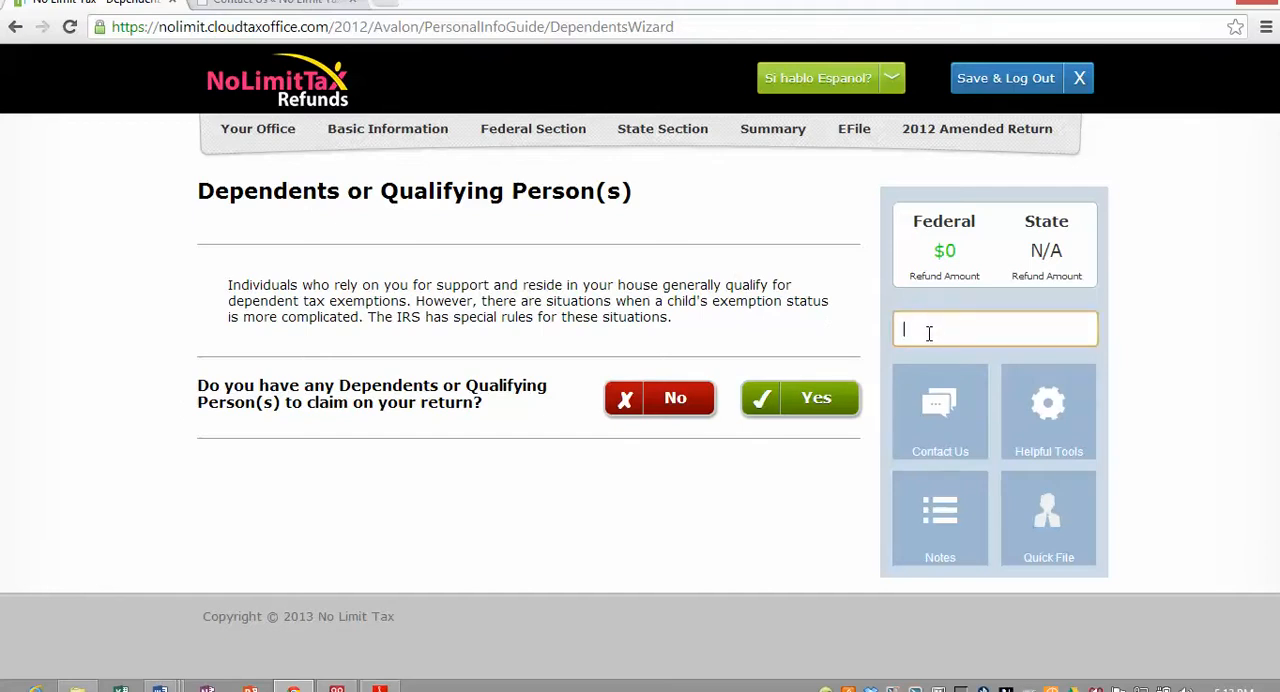
text(1099)
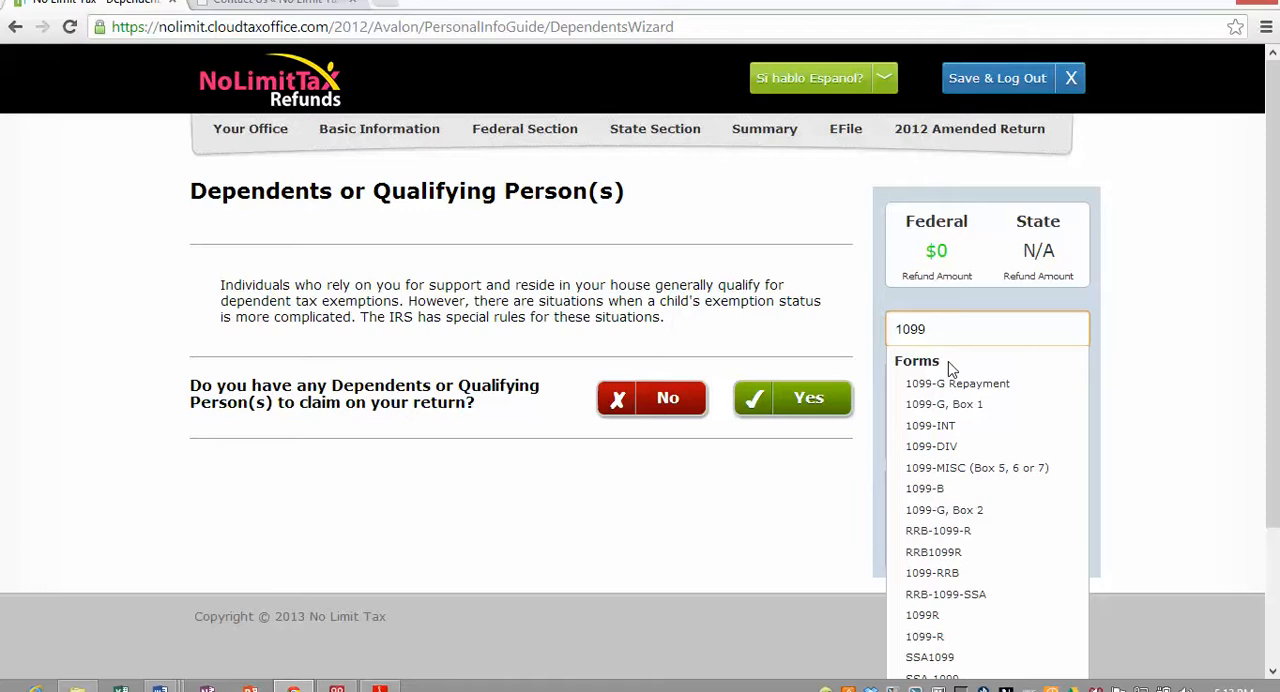
key(BackSpace)
key(BackSpace)
key(BackSpace)
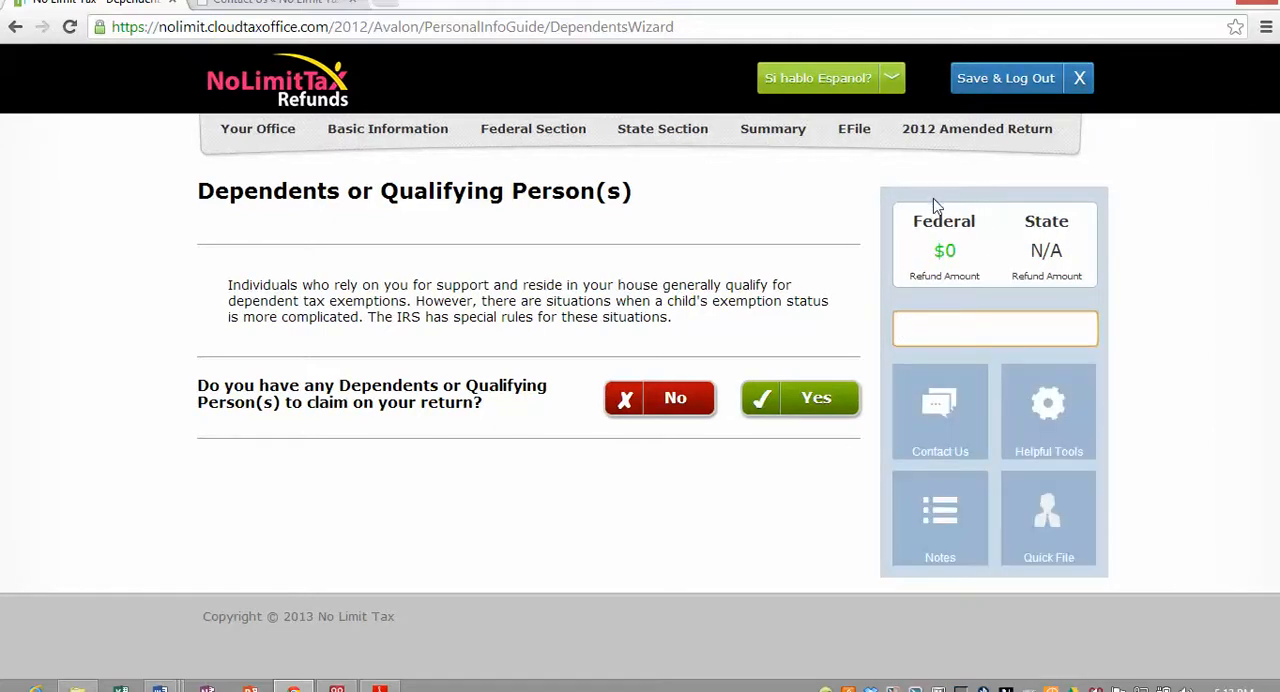
- Answer Yes to claiming dependents and enter the dependent's first name, keeping the prefilled last name and leaving the middle initial empty
click(818, 402)
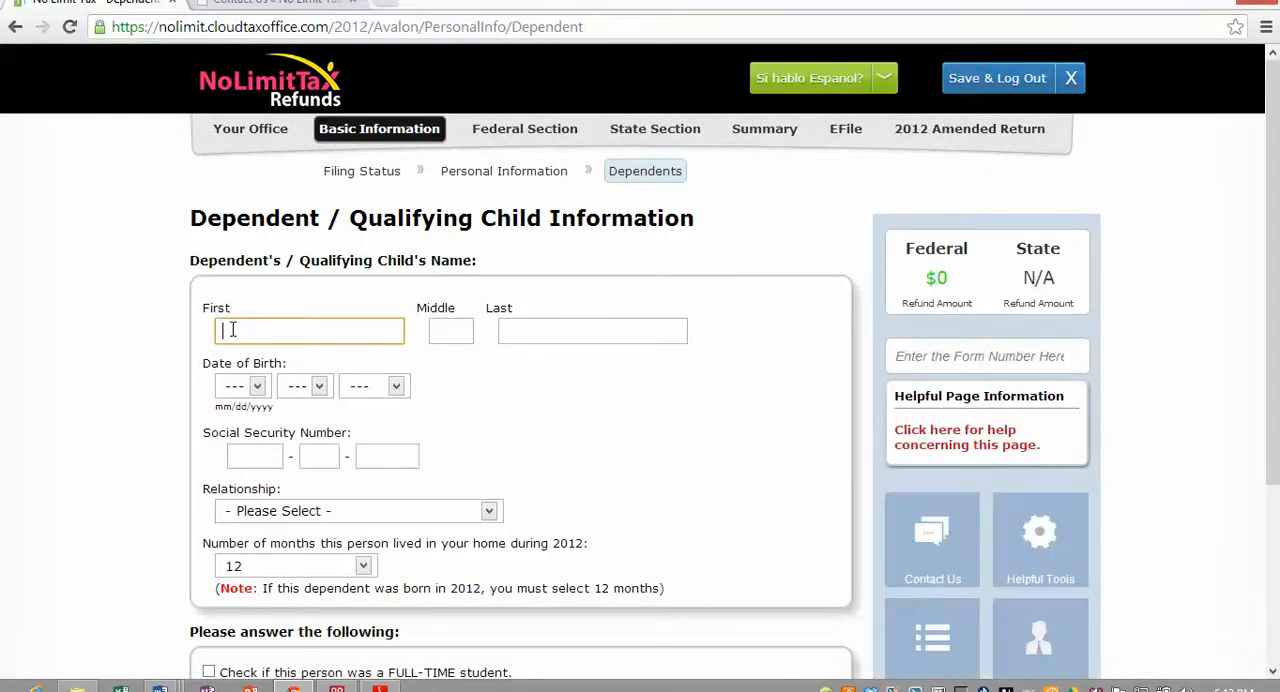
text(dep)
key(Tab)
key(Tab)
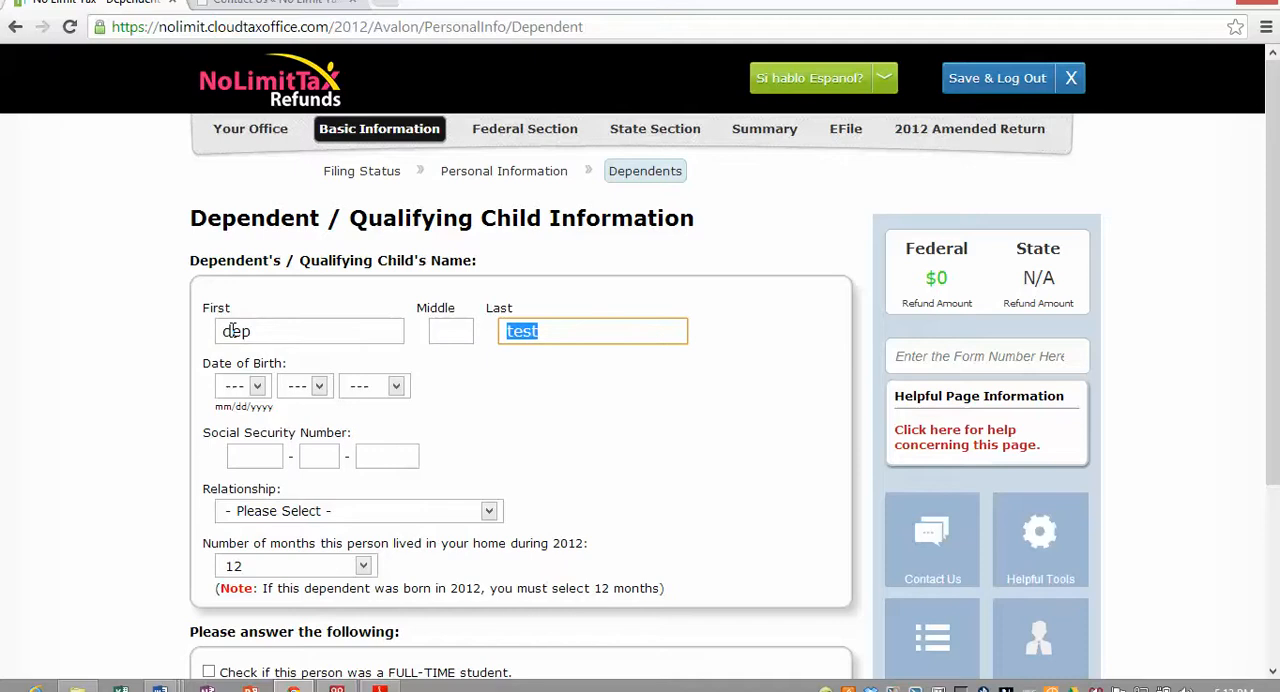
key(Tab)
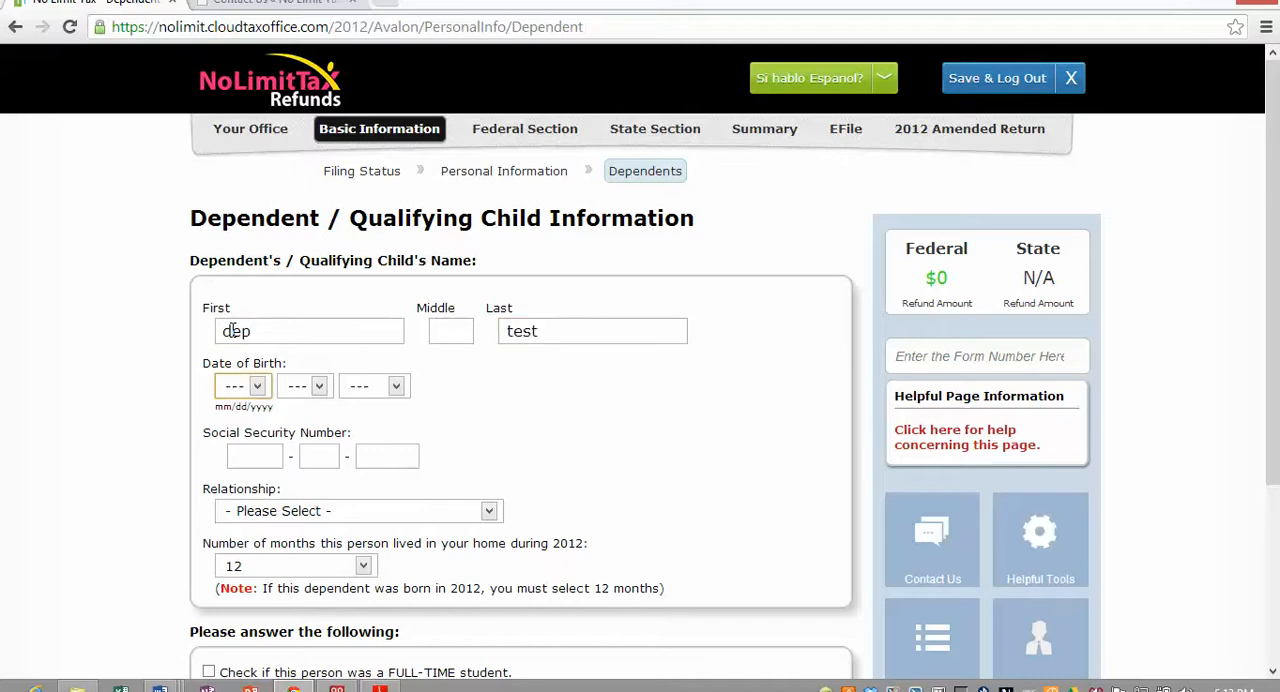
- Select the month, day and year of the dependent's date of birth
key(Tab)
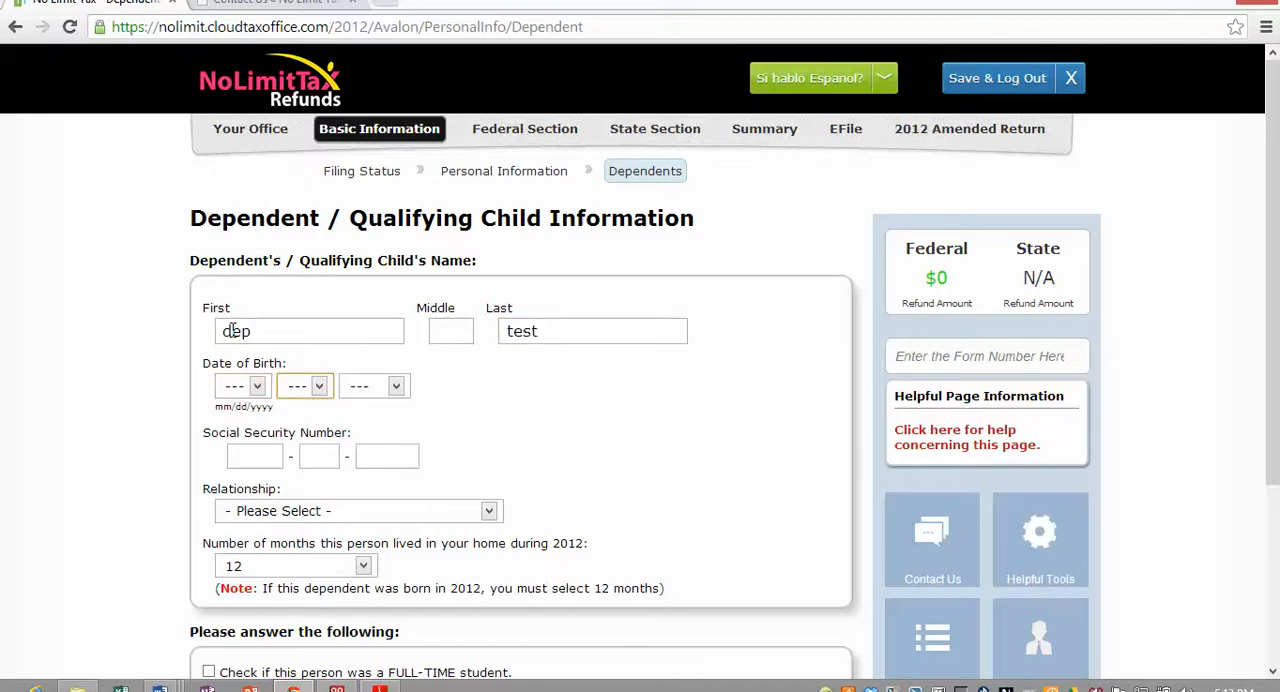
click(256, 387)
click(240, 440)
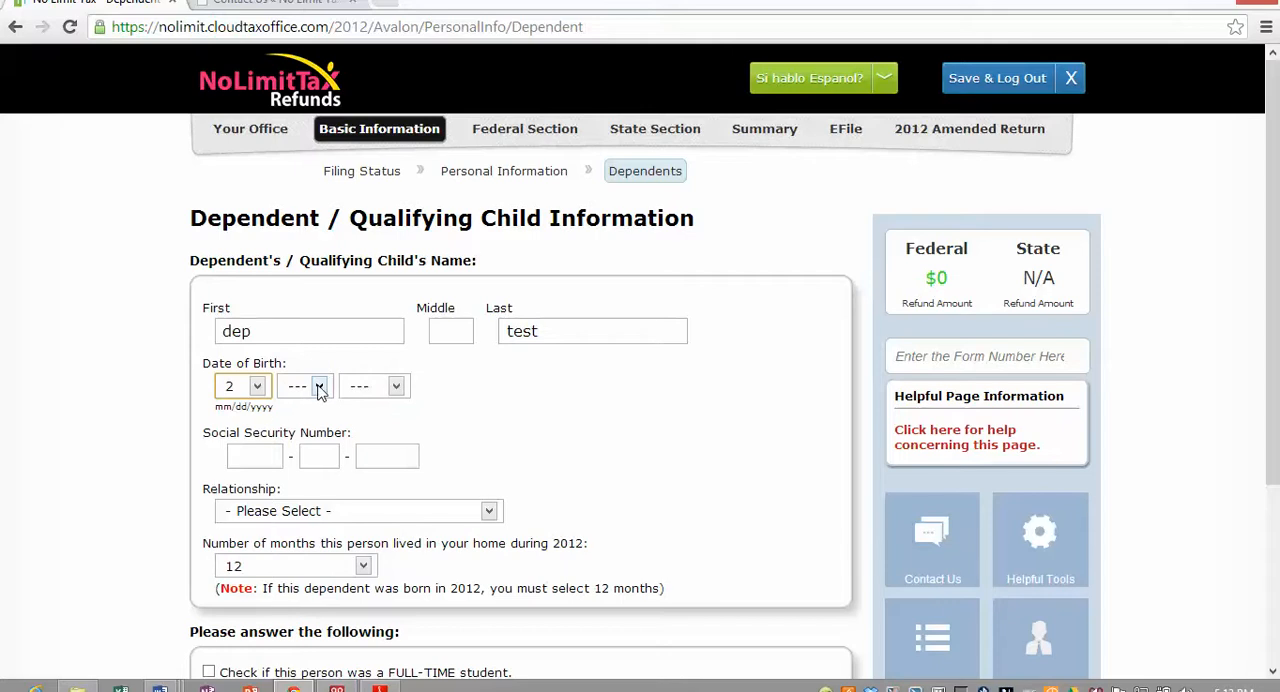
click(319, 387)
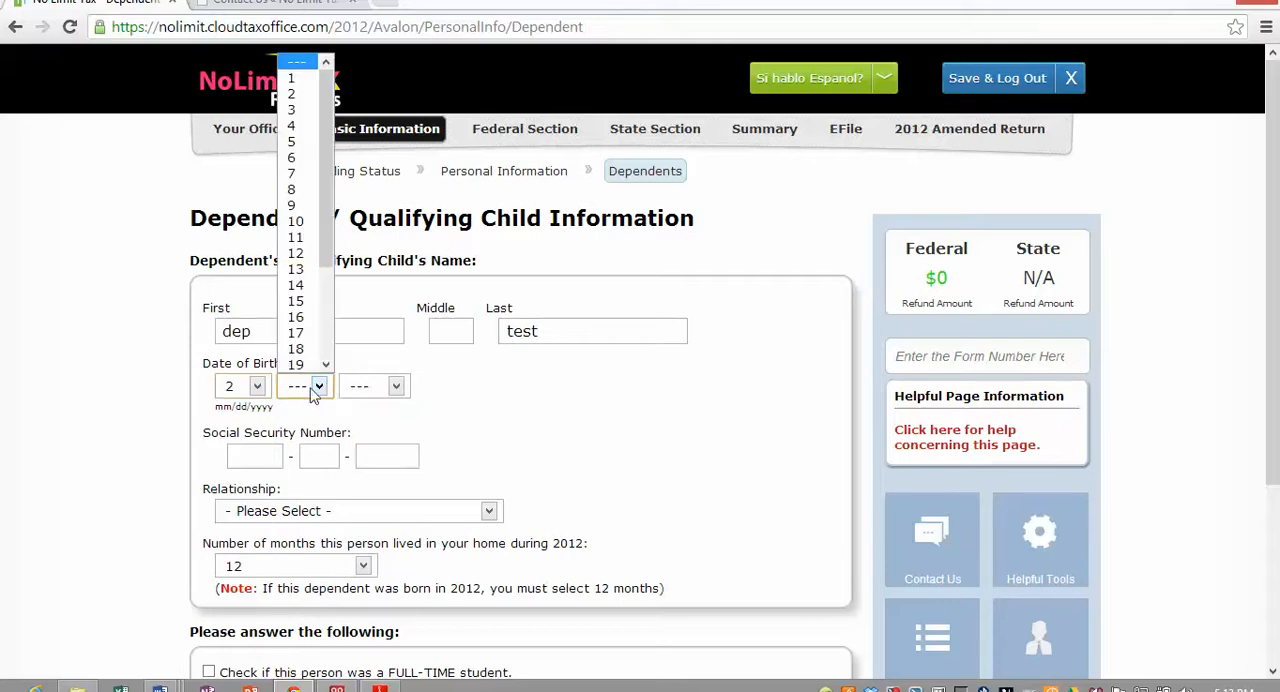
click(298, 300)
click(390, 386)
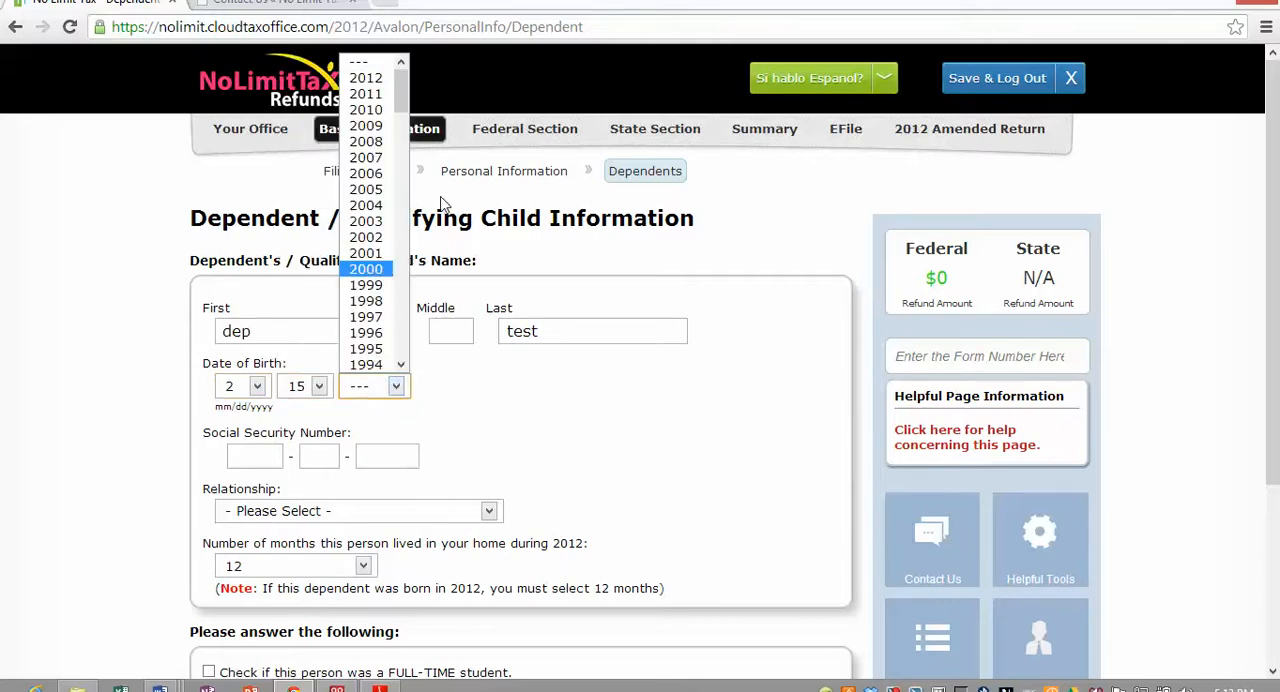
click(379, 160)
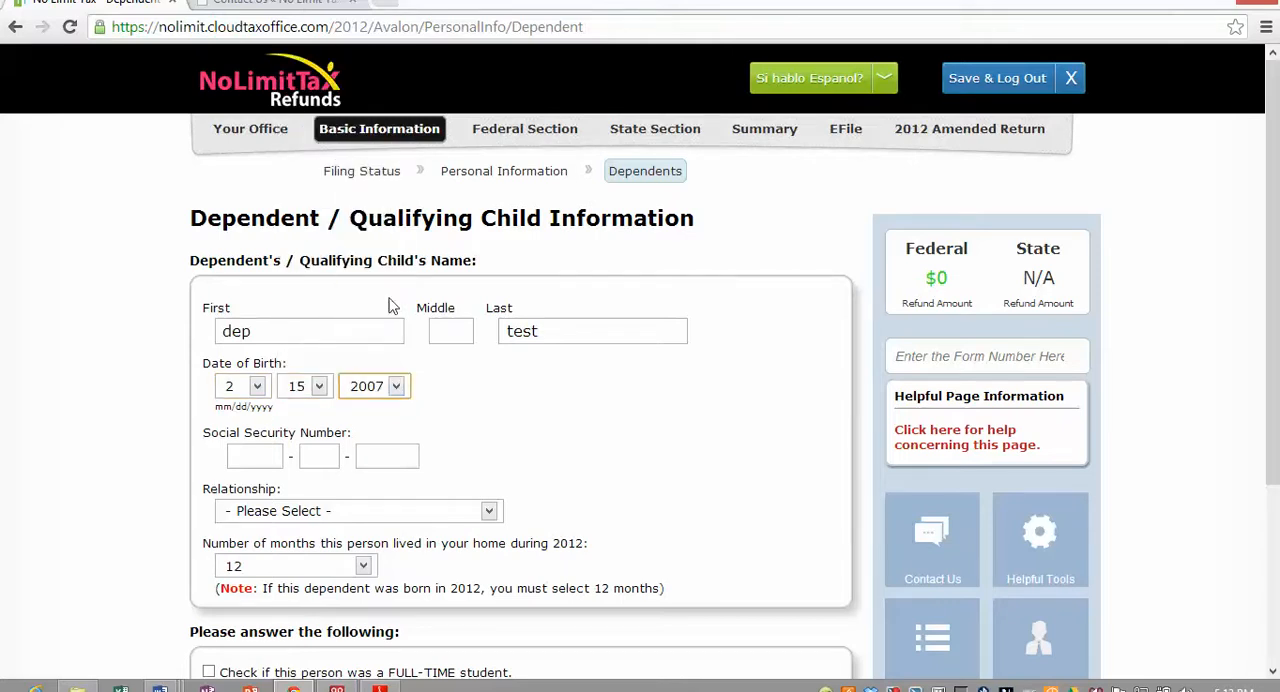
- Enter the dependent's Social Security number and set the relationship to Son, keeping 12 months lived in the home
click(234, 452)
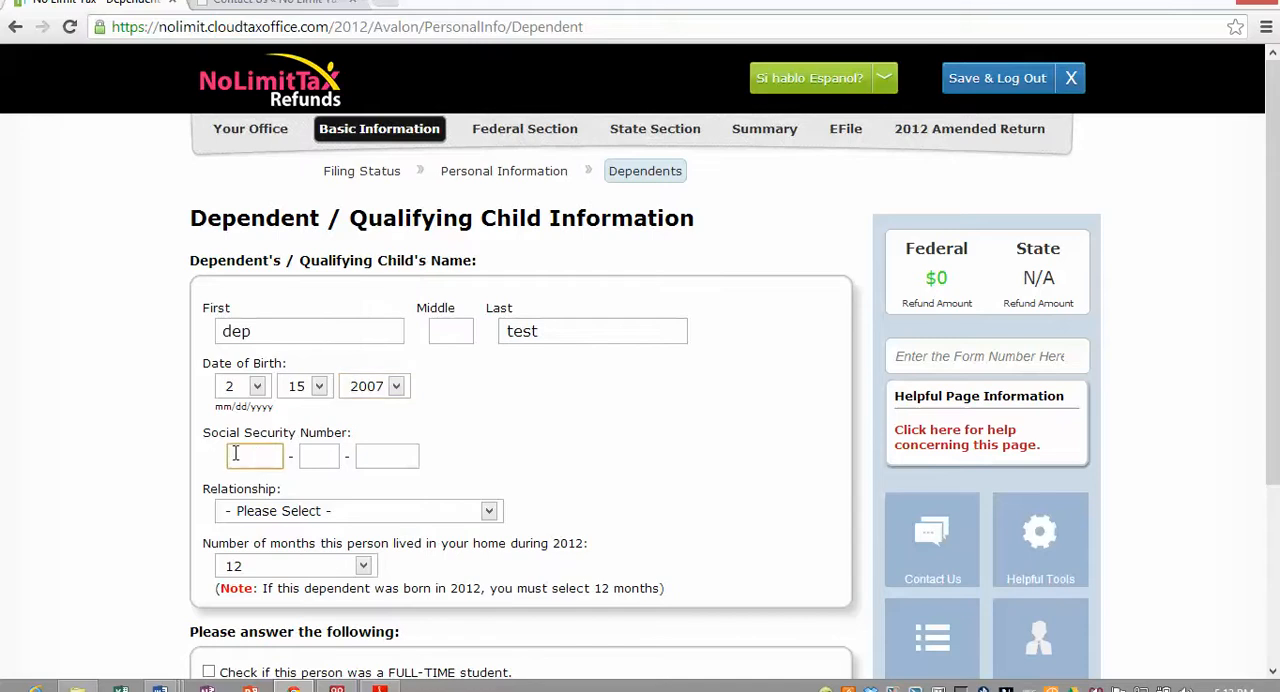
text(541)
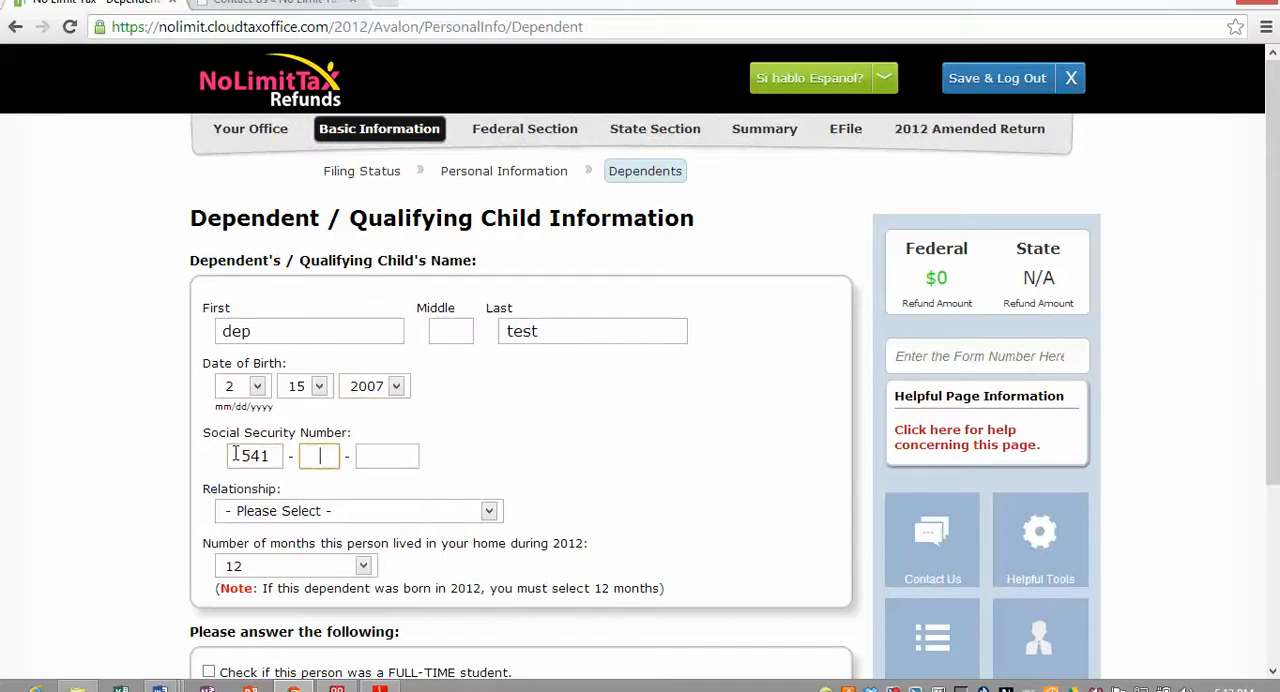
text(414141)
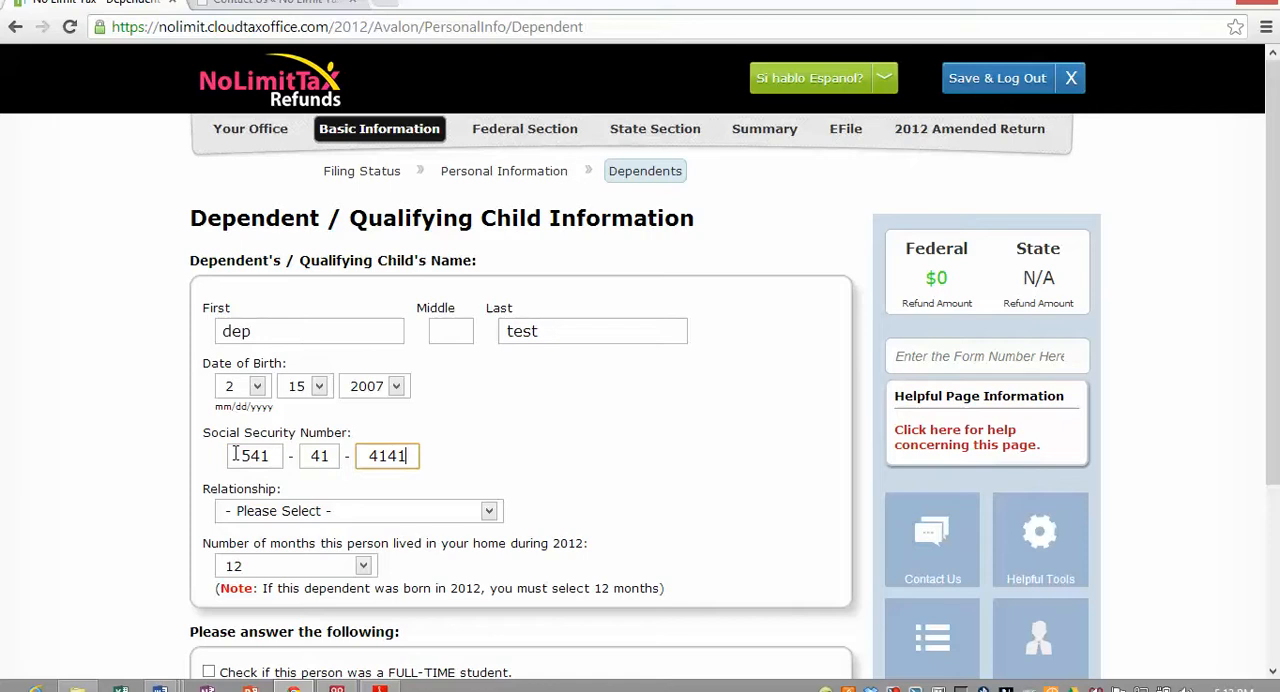
key(Tab)
key(s)
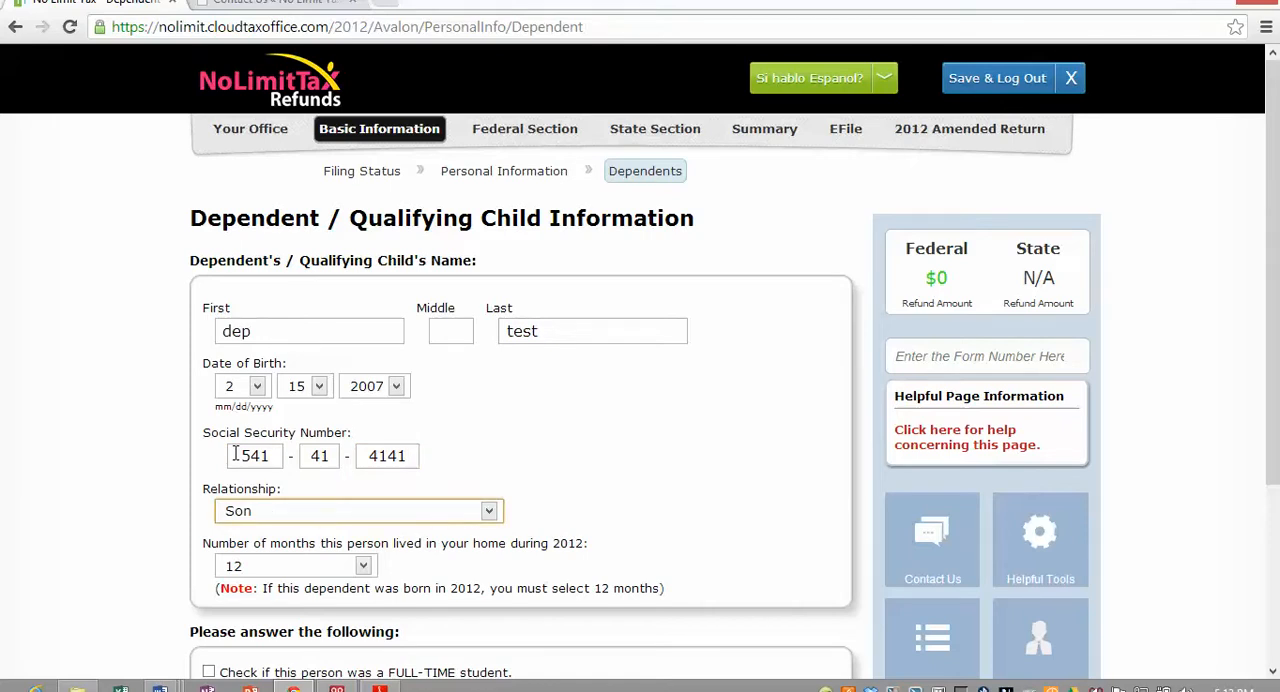
key(Tab)
- Preview the extra fields for the full-time student and disabled options, leaving both options unselected
scroll(203, 442, down, 3)
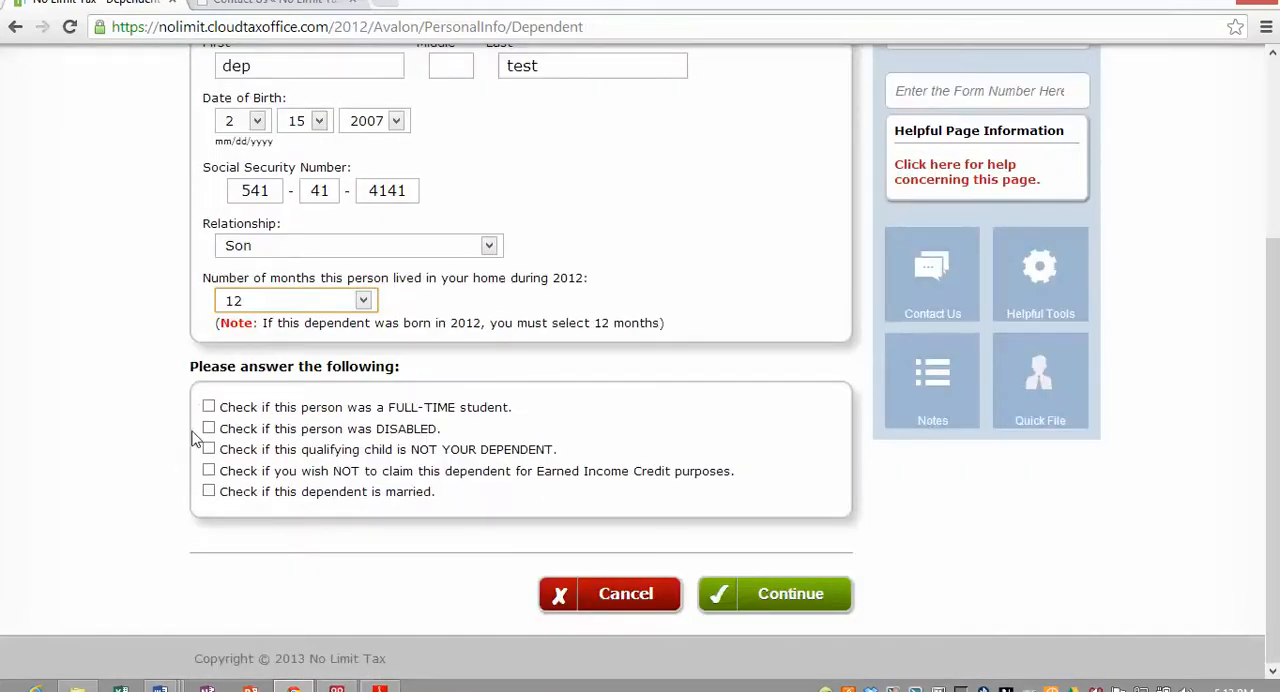
click(208, 408)
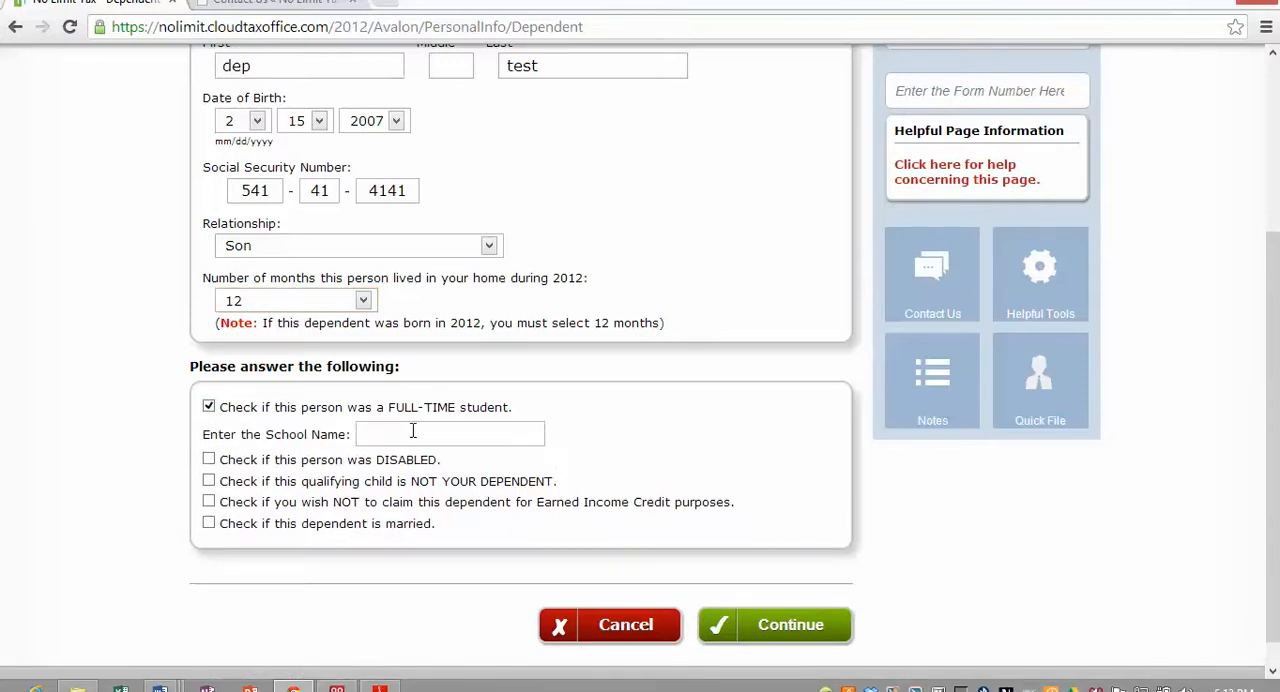
click(208, 408)
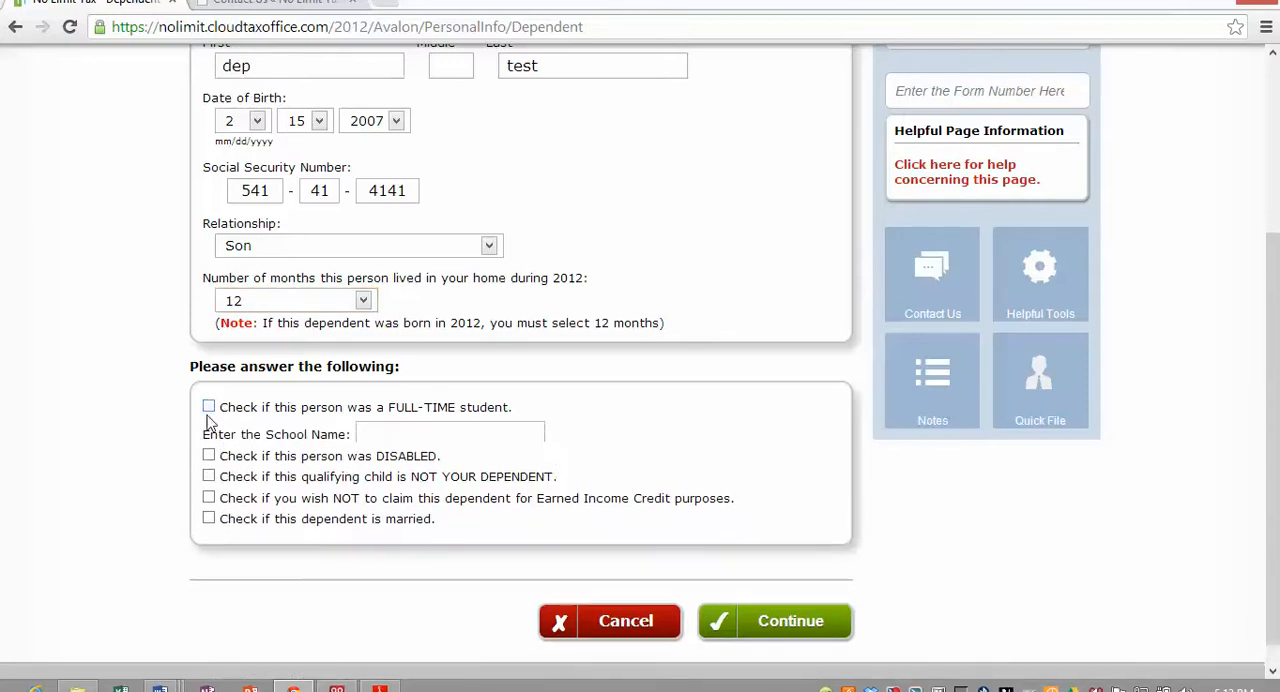
click(208, 429)
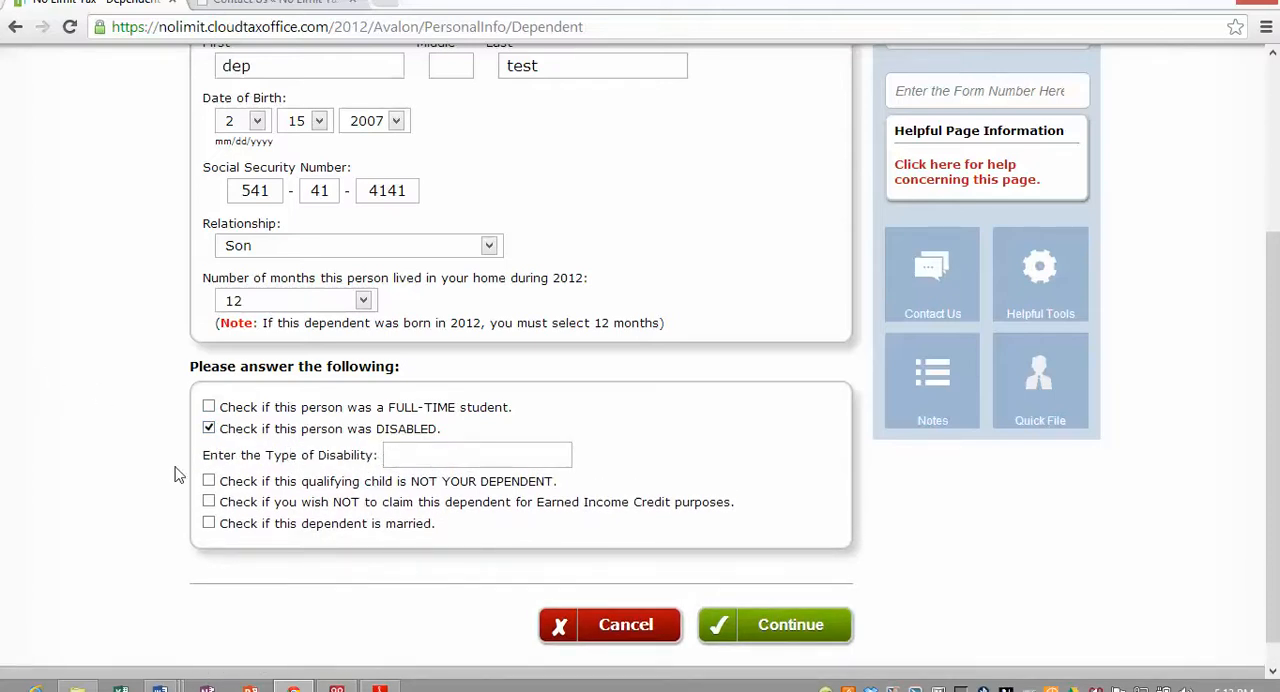
click(208, 429)
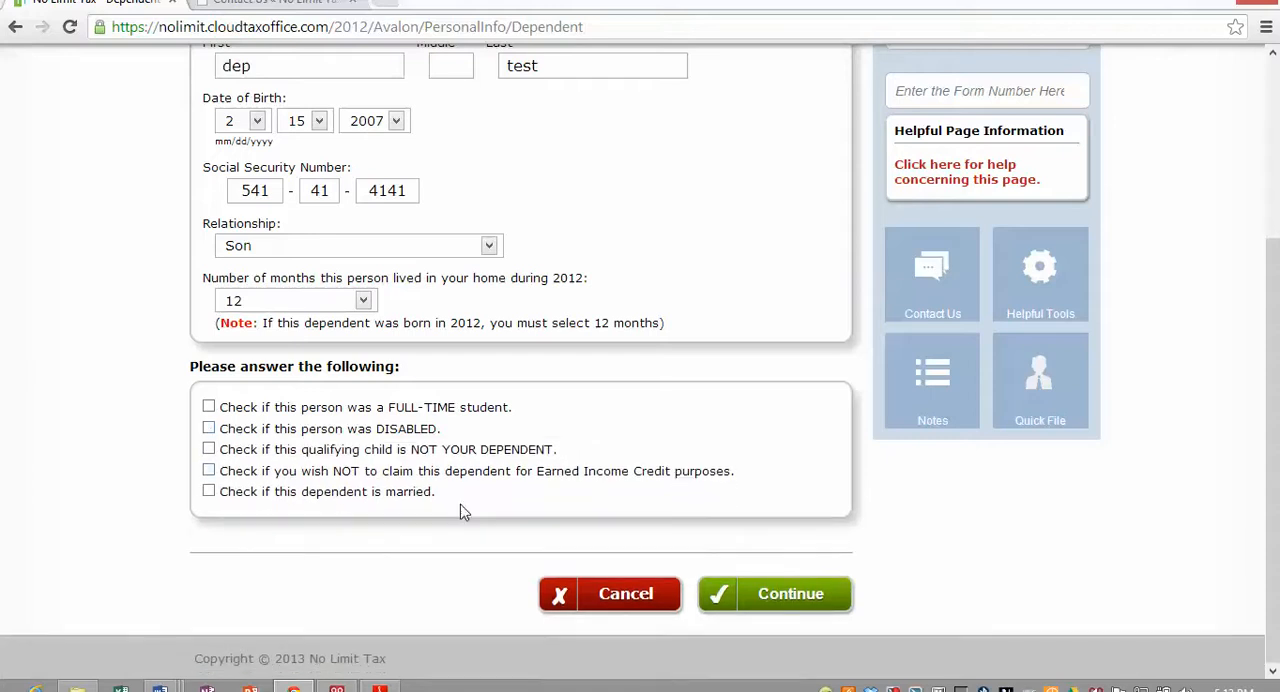
- Save the dependent and proceed through the guided income section to a W-2 form, adding no further dependents
click(795, 593)
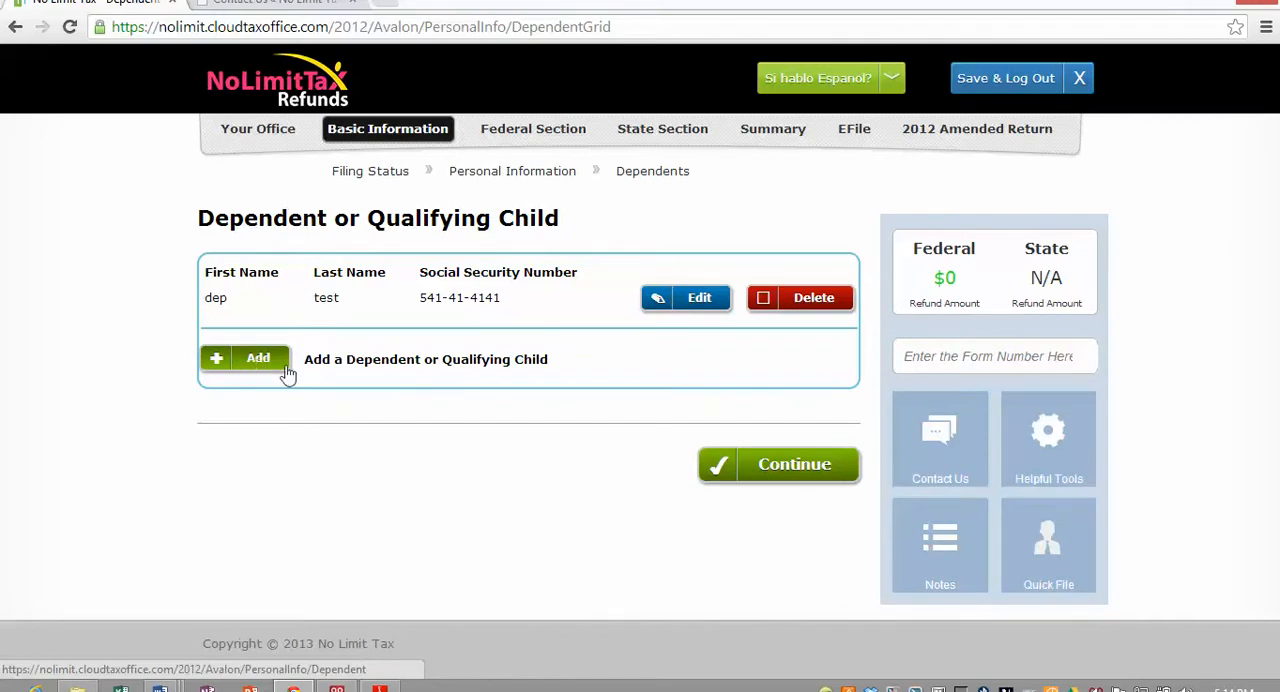
click(767, 466)
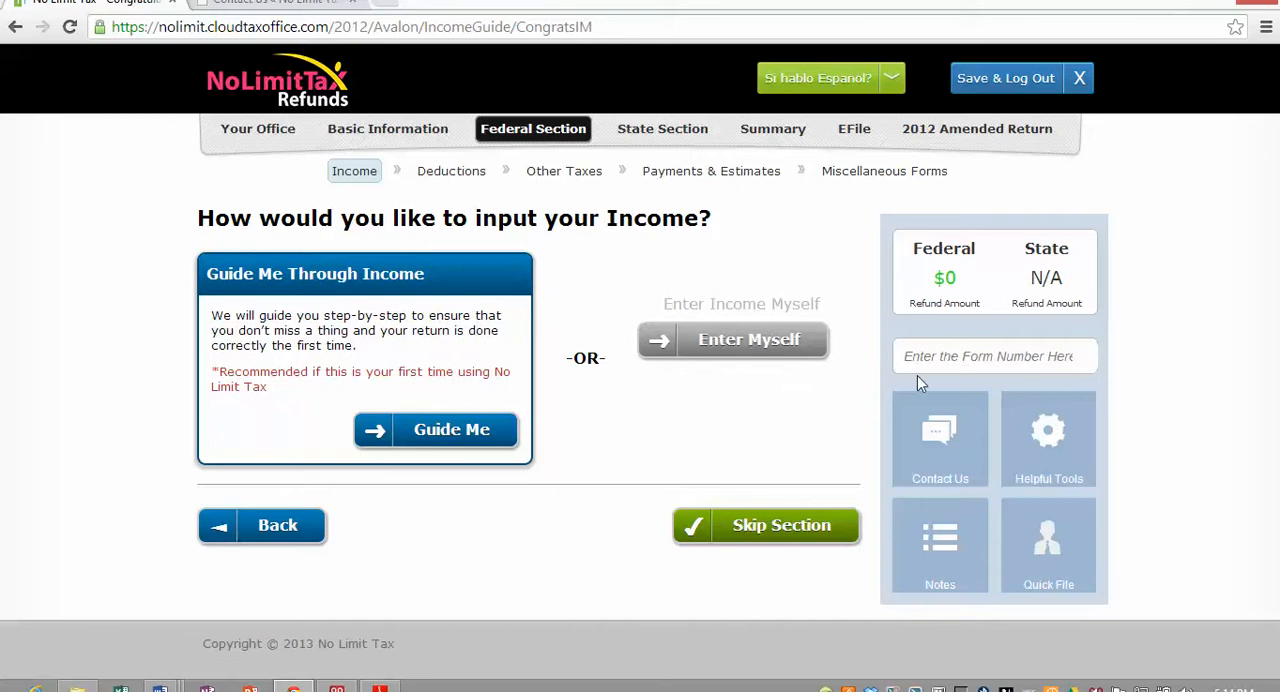
click(446, 432)
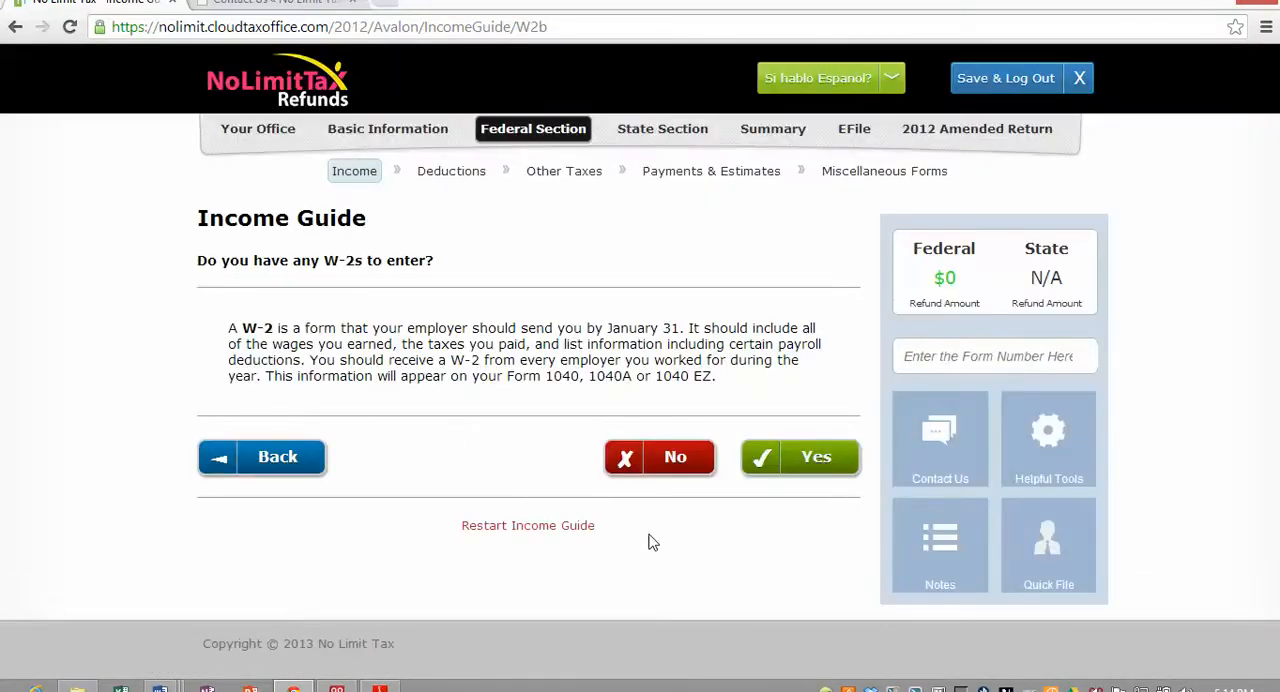
click(816, 460)
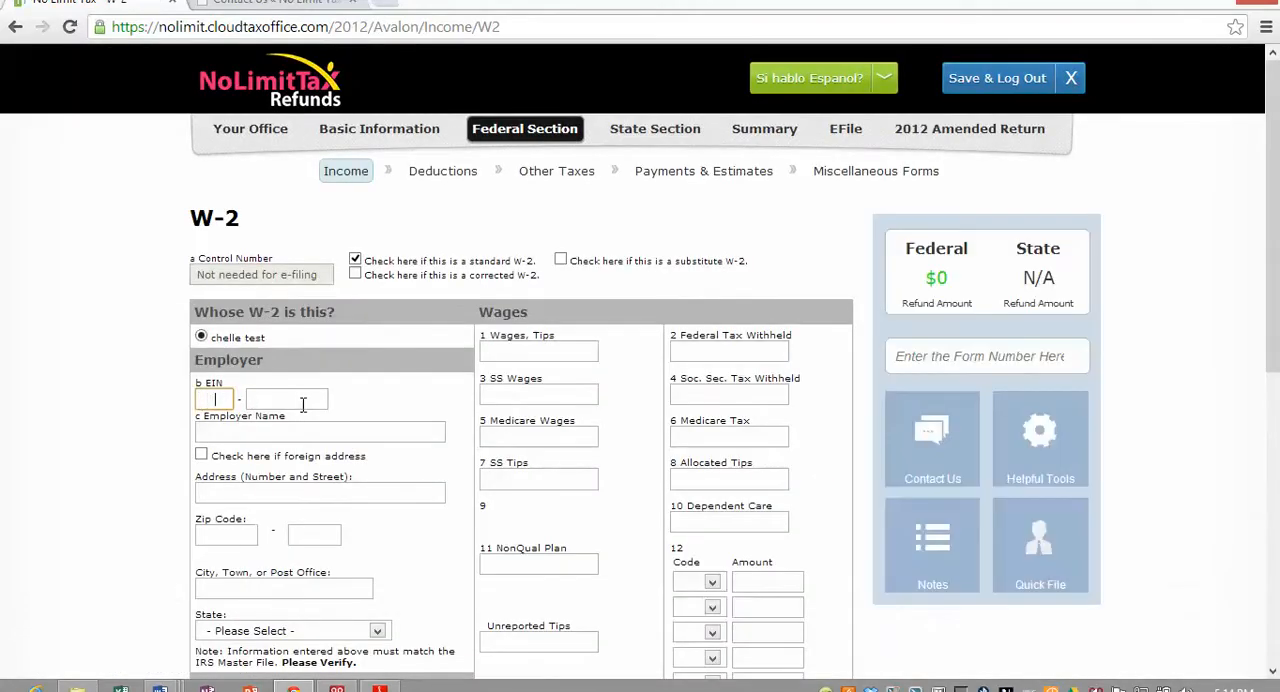
- Enter the employer's EIN on the W-2 and set the employer name to 1040 easy co
text(9876444)
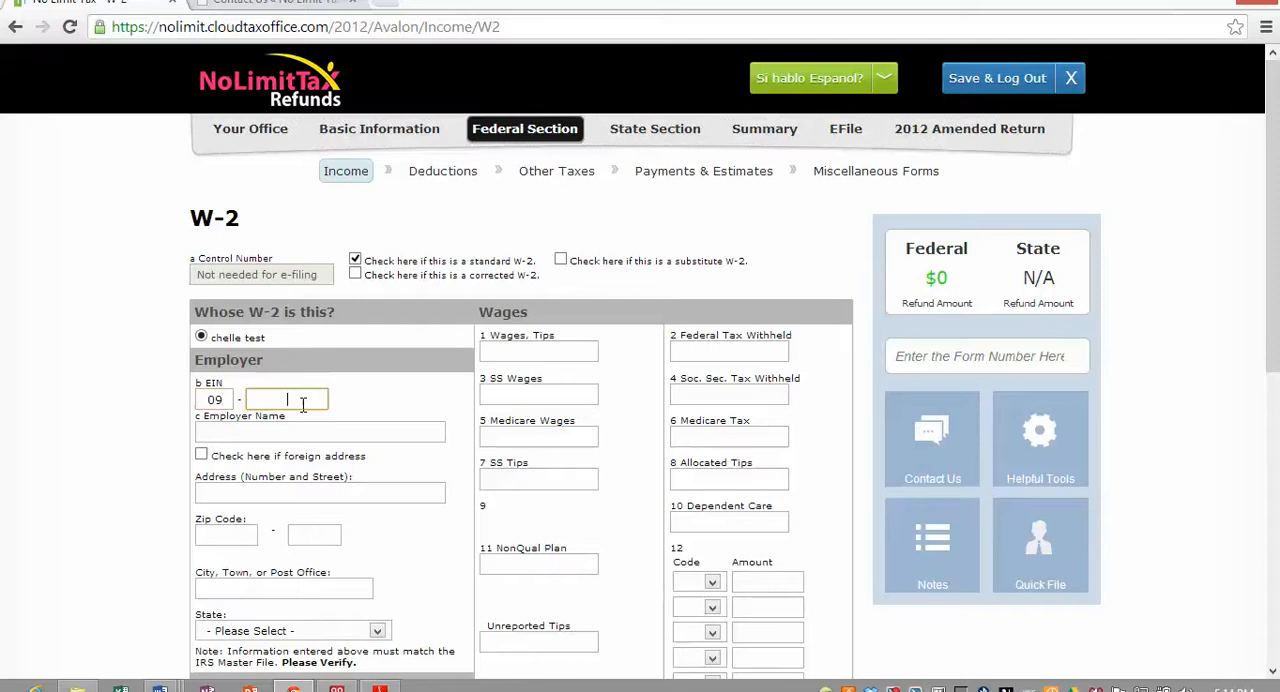
text(4444)
key(Tab)
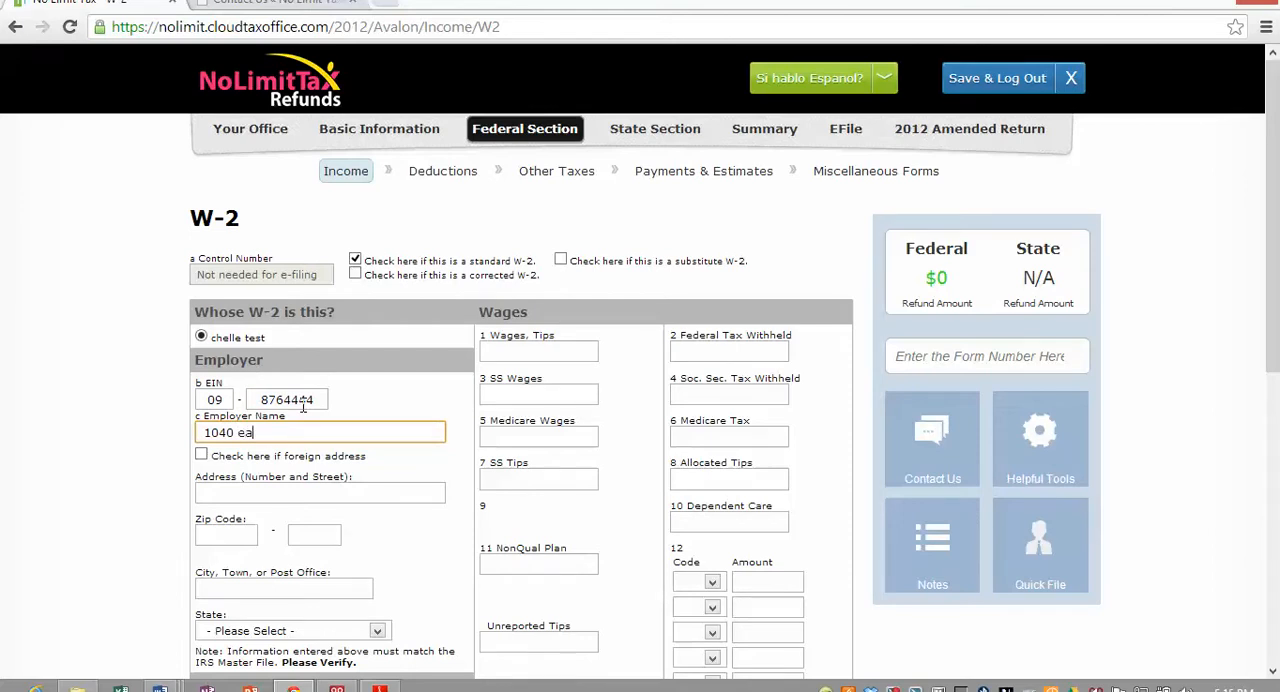
text(1040 easy co)
key(Tab)
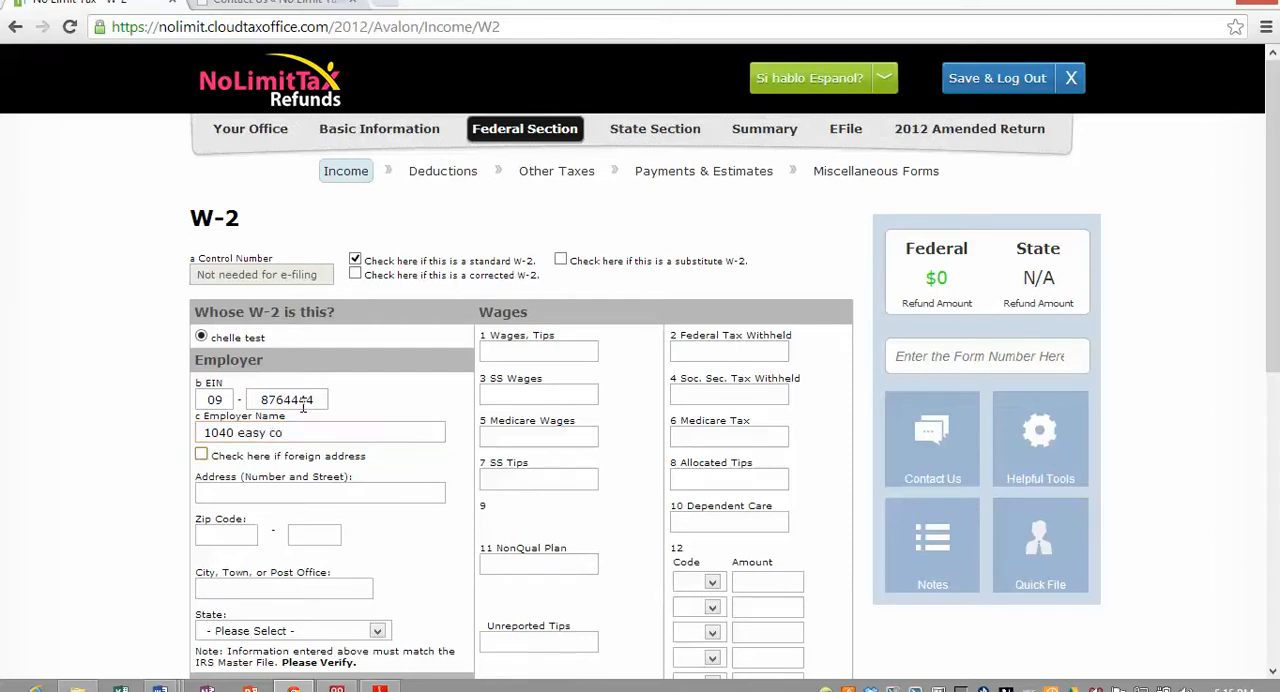
- Fill in the employer's street address and ZIP code on the W-2
click(236, 490)
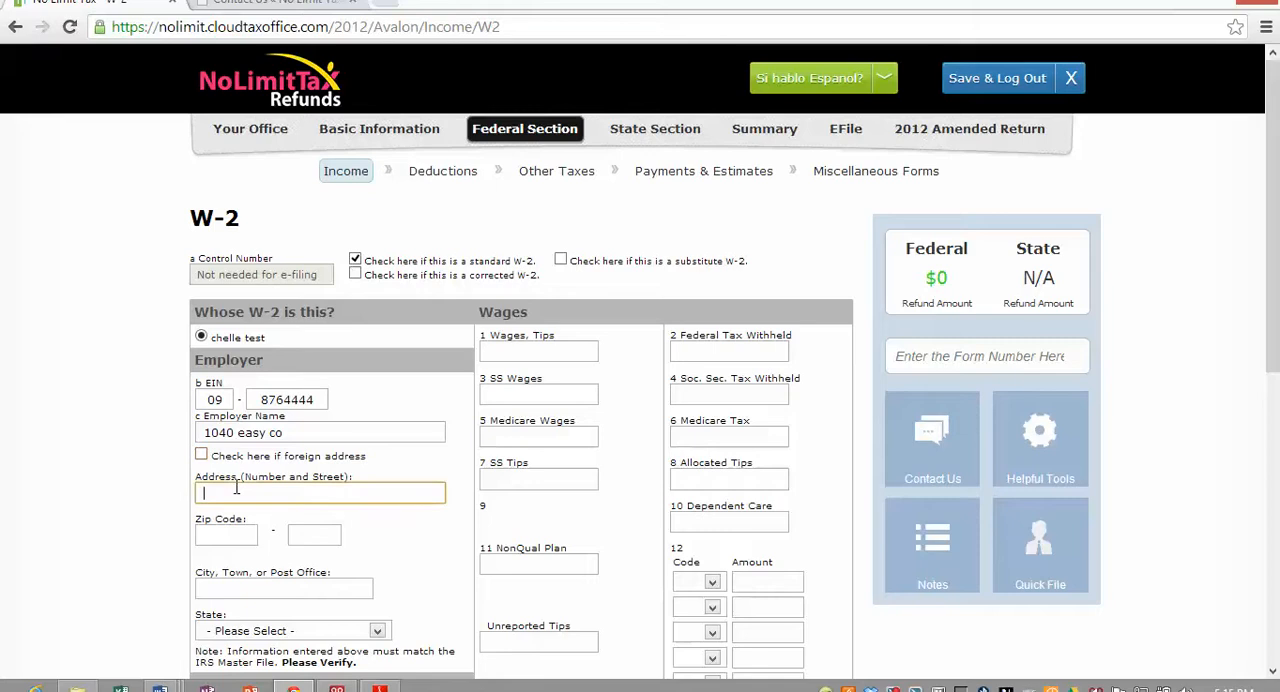
text(255 easy st)
key(Tab)
text(33)
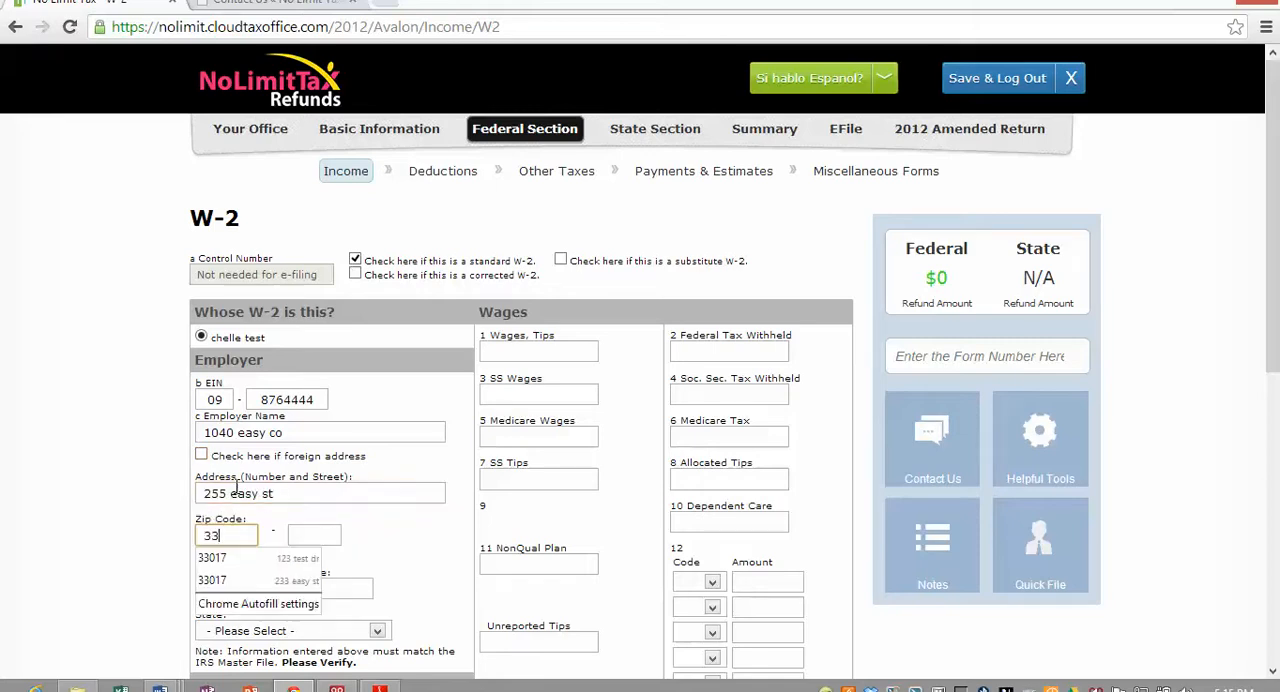
text(016)
key(Tab)
scroll(320, 580, down, 4)
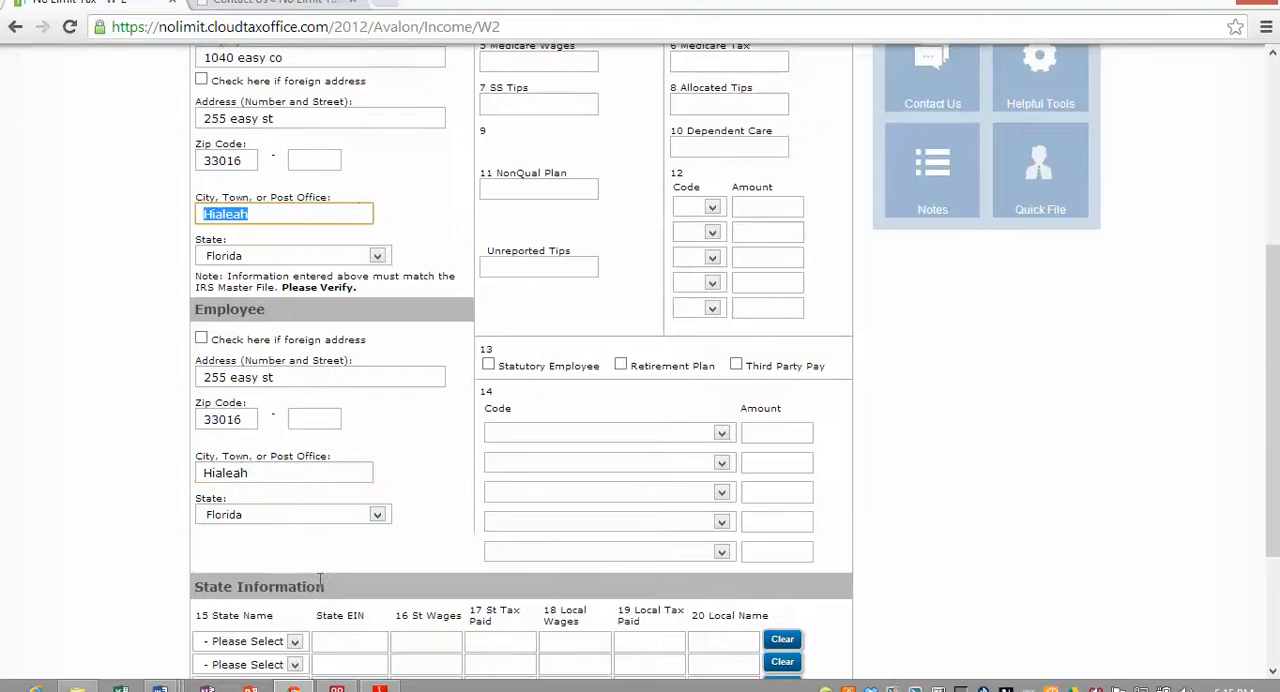
scroll(583, 147, up, 2)
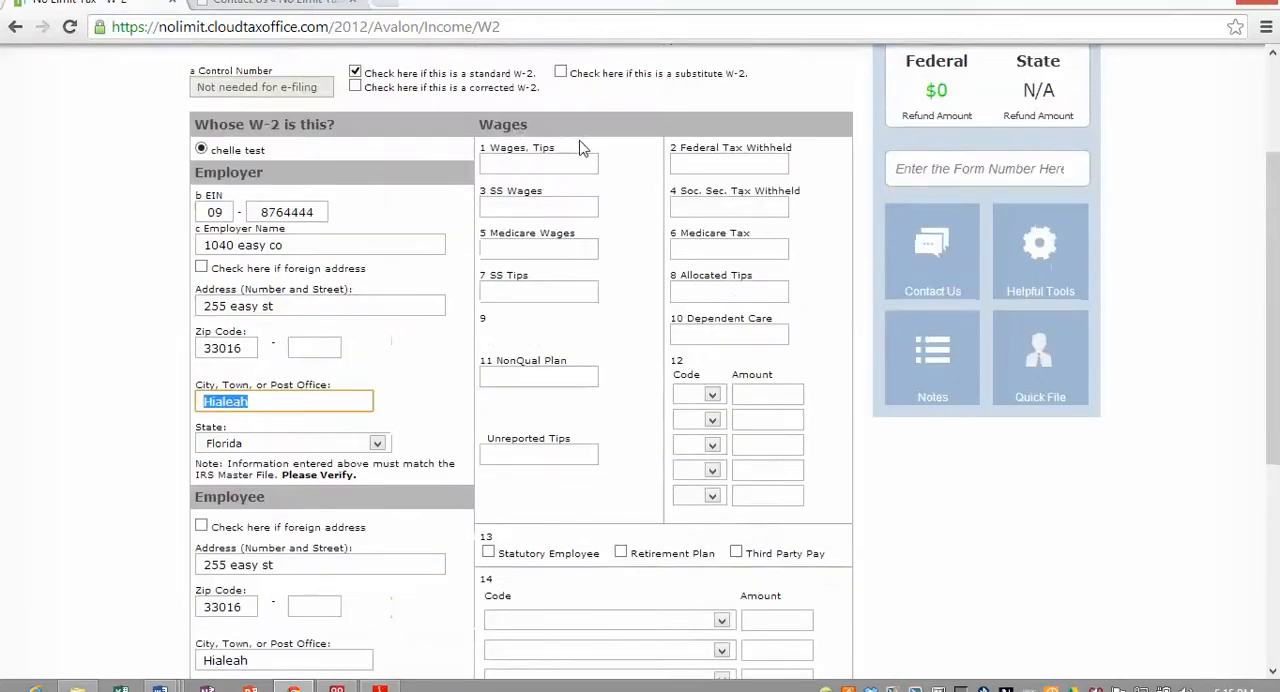
- Enter 23500 as wages and 2850 as federal tax withheld on the W-2
click(515, 163)
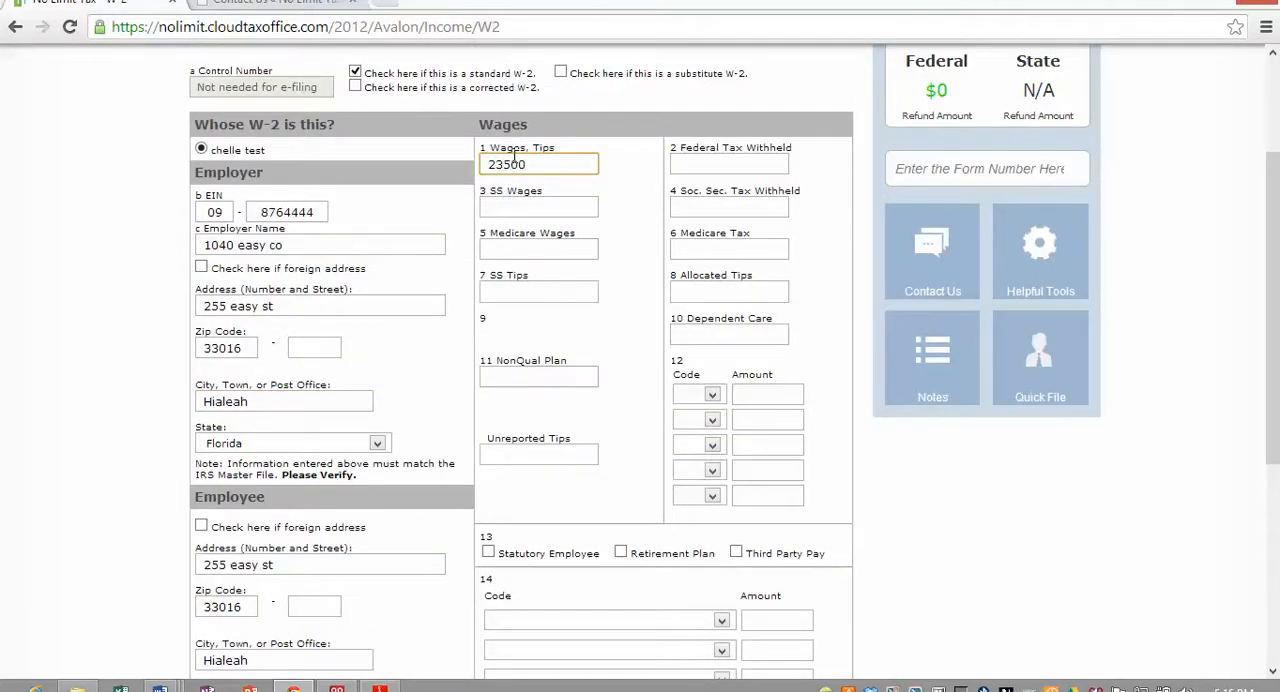
text(23500)
key(Tab)
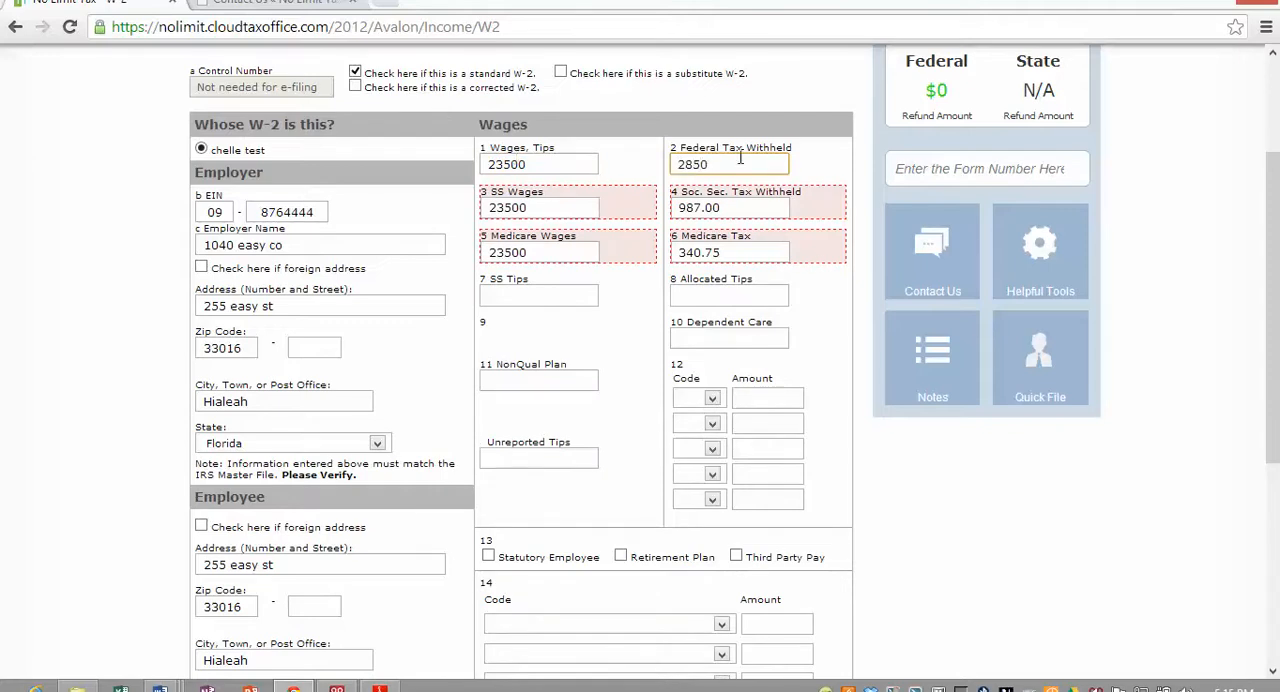
- Add a box 12 entry with code D and amount 1200, and submit the W-2
scroll(740, 158, down, 2)
scroll(745, 350, down, 2)
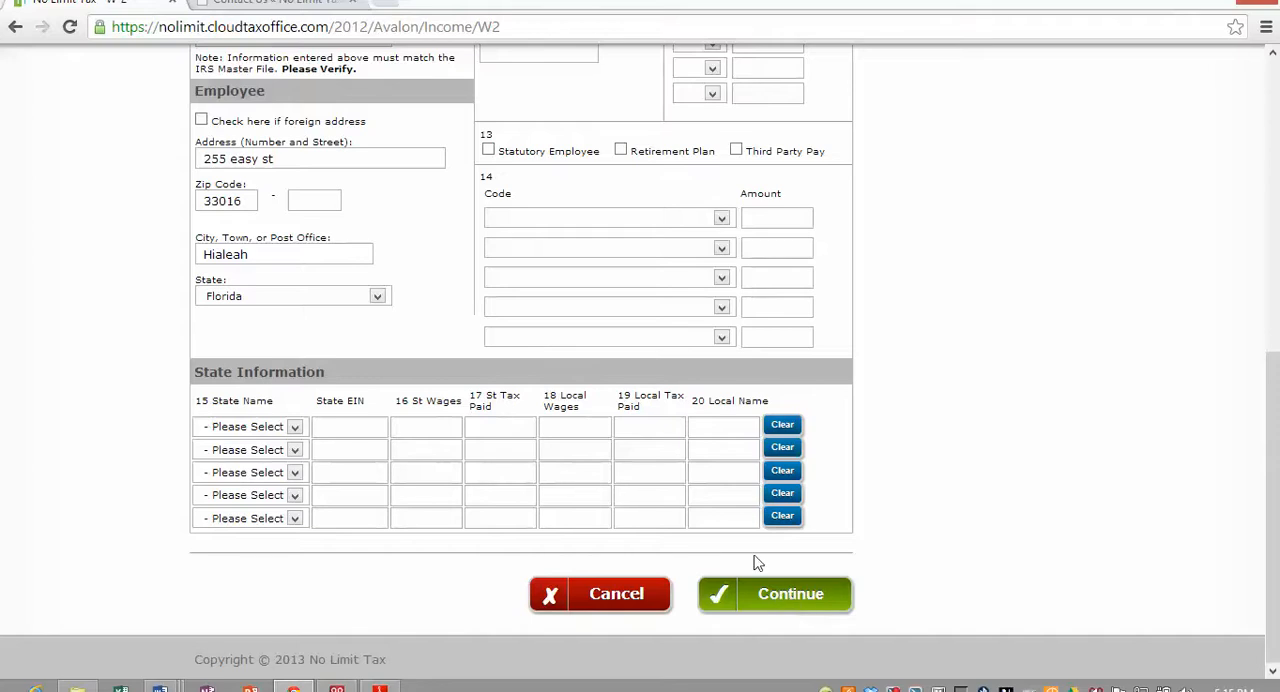
scroll(754, 560, up, 2)
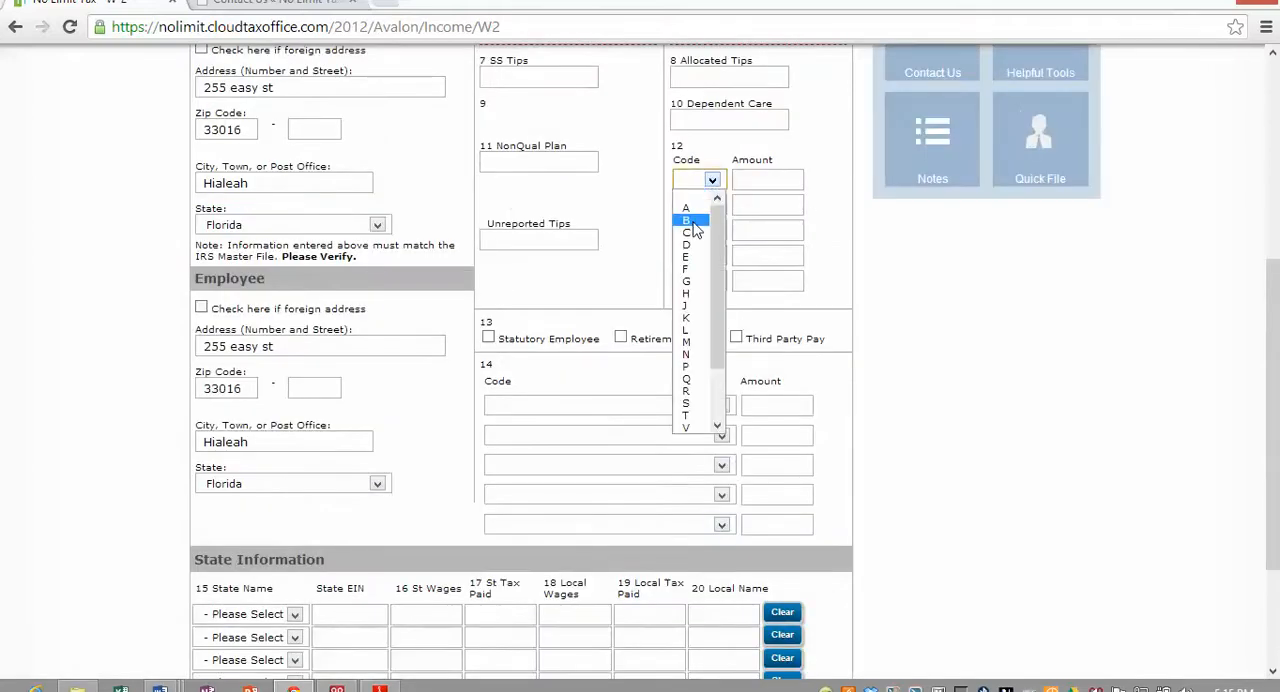
click(688, 245)
click(757, 186)
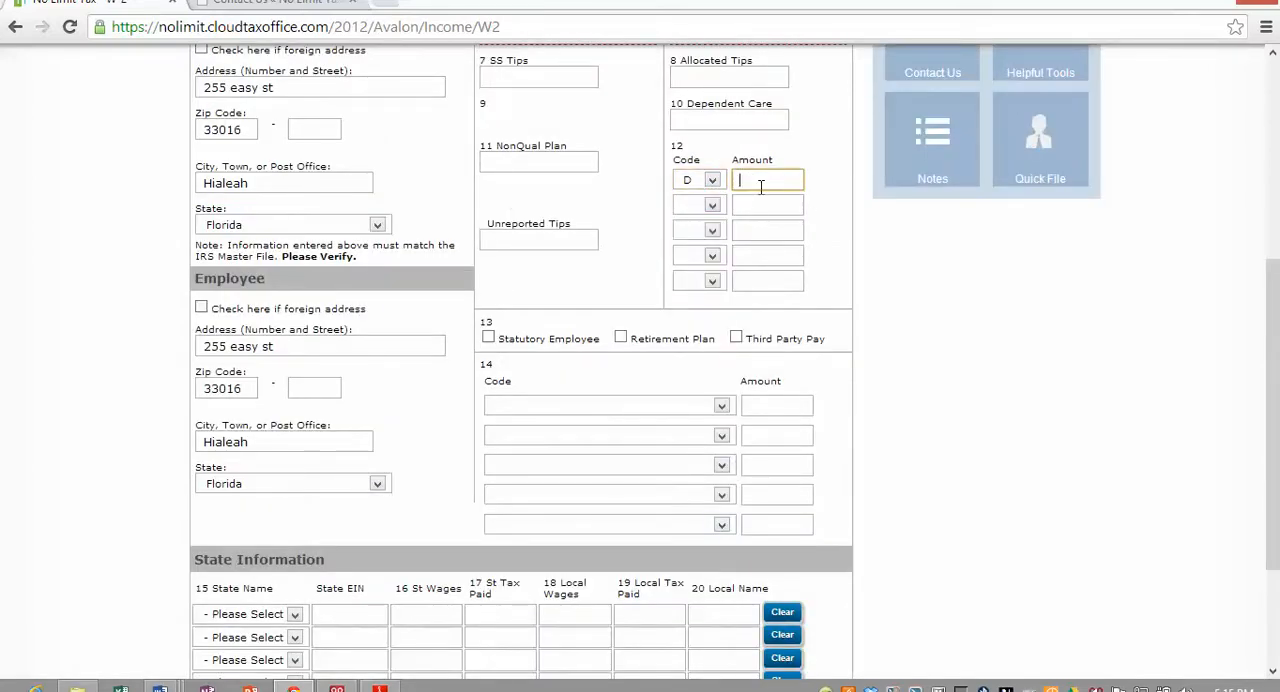
text(1200)
scroll(700, 220, up, 3)
scroll(751, 524, down, 3)
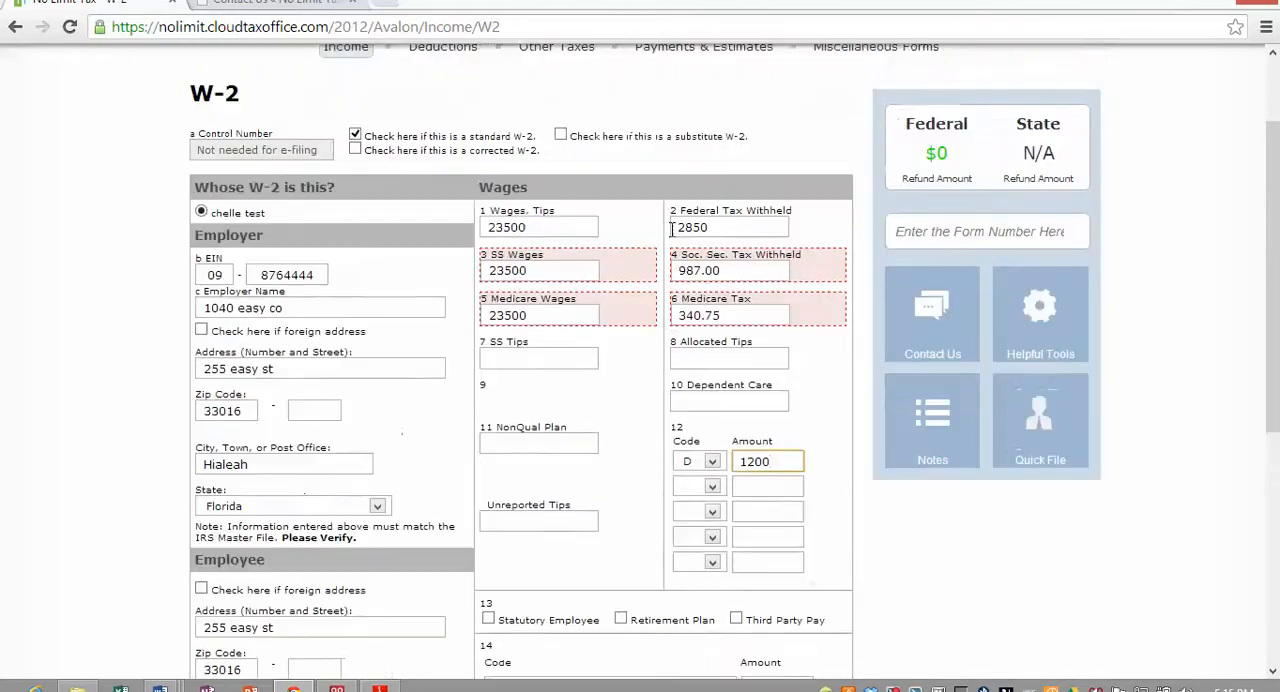
scroll(751, 524, down, 2)
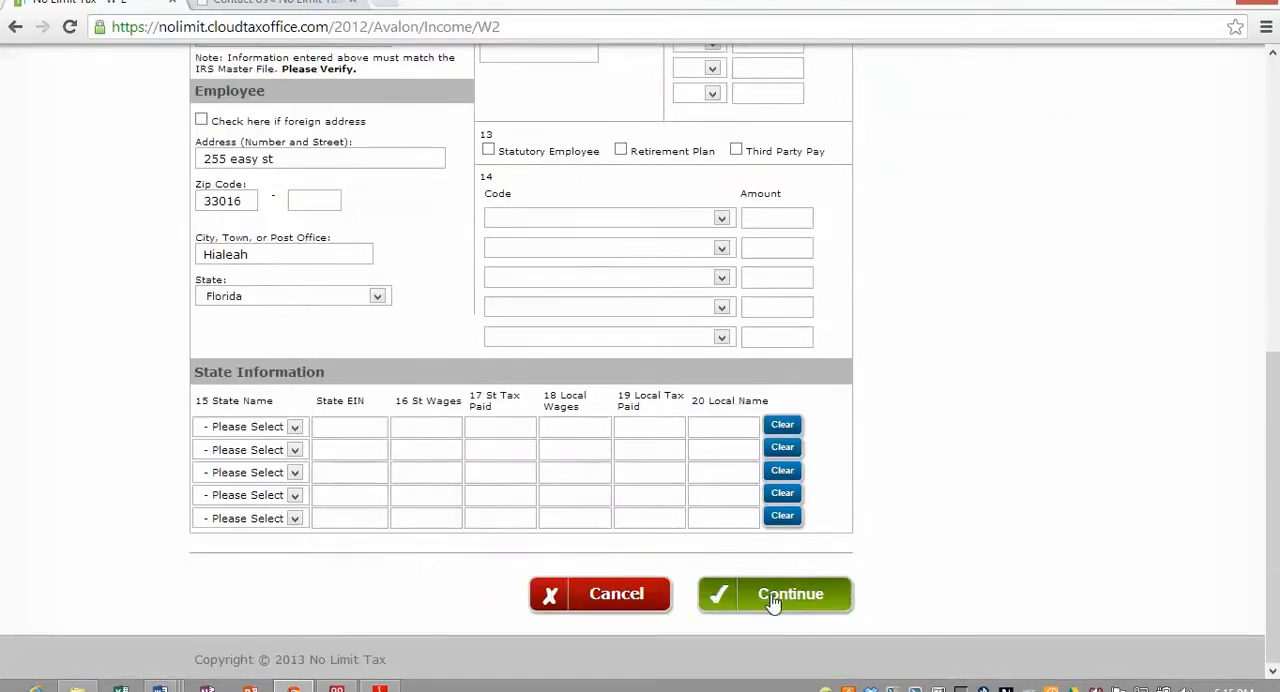
click(760, 595)
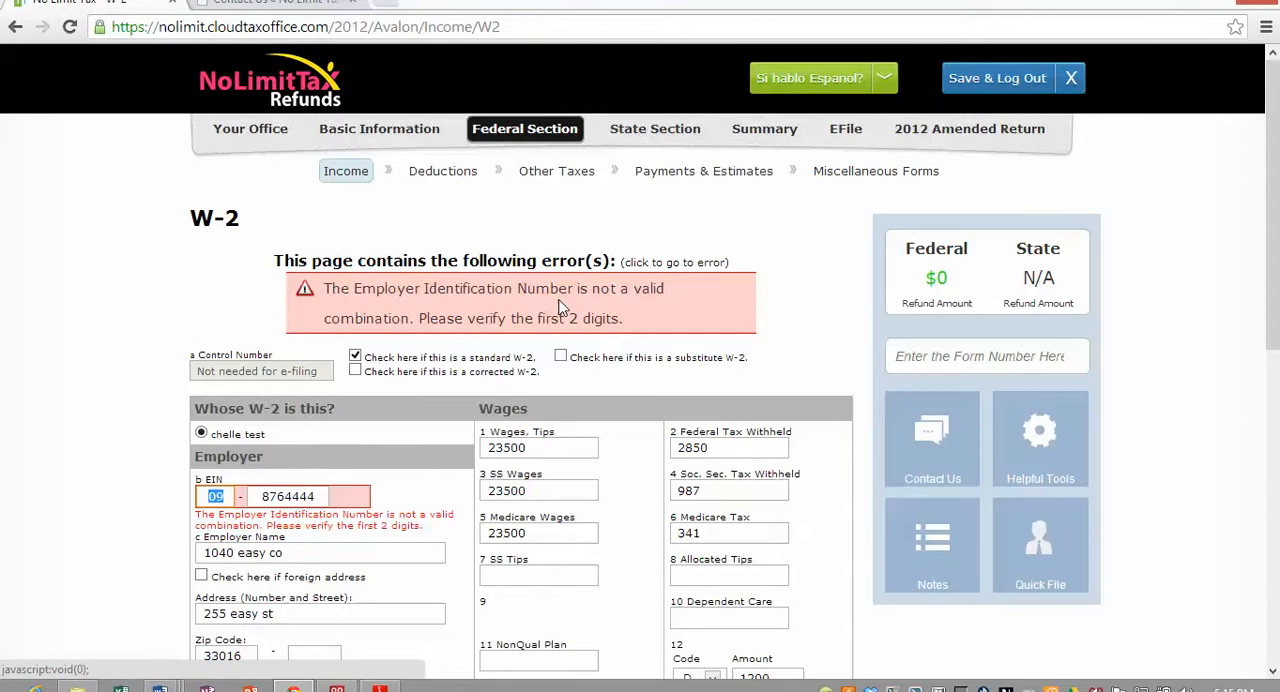
- Correct the first two digits of the employer's EIN and resubmit the W-2
click(338, 496)
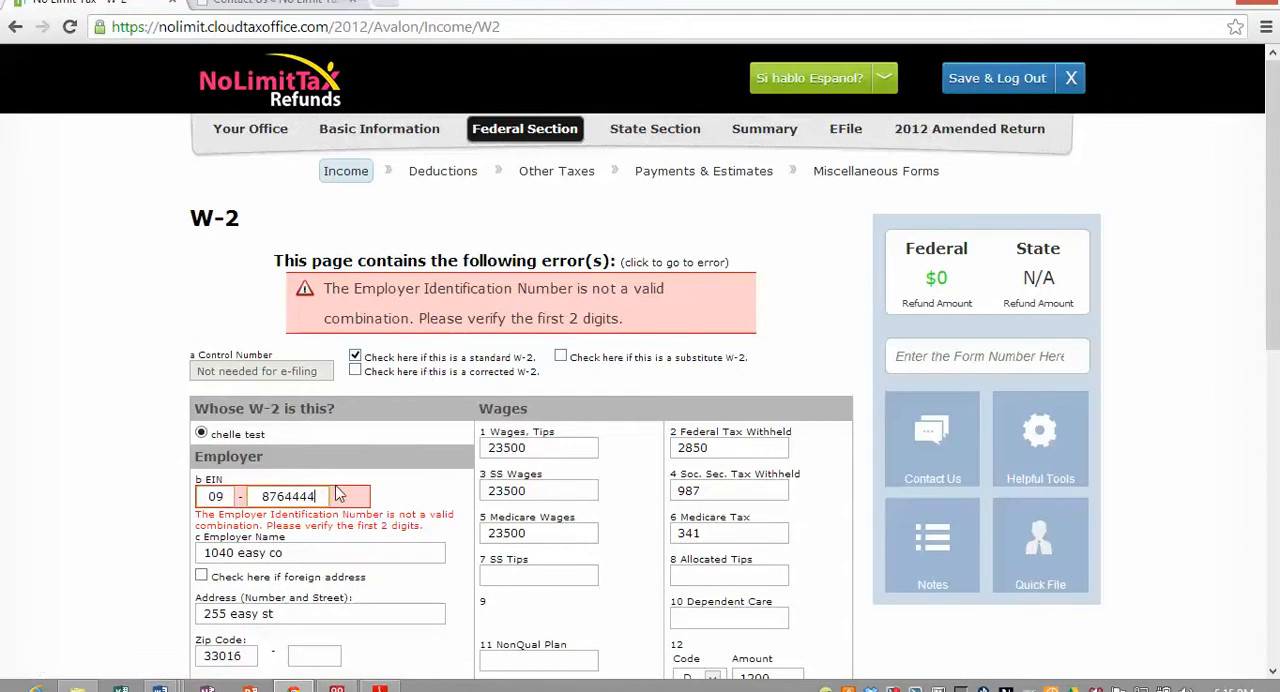
click(326, 496)
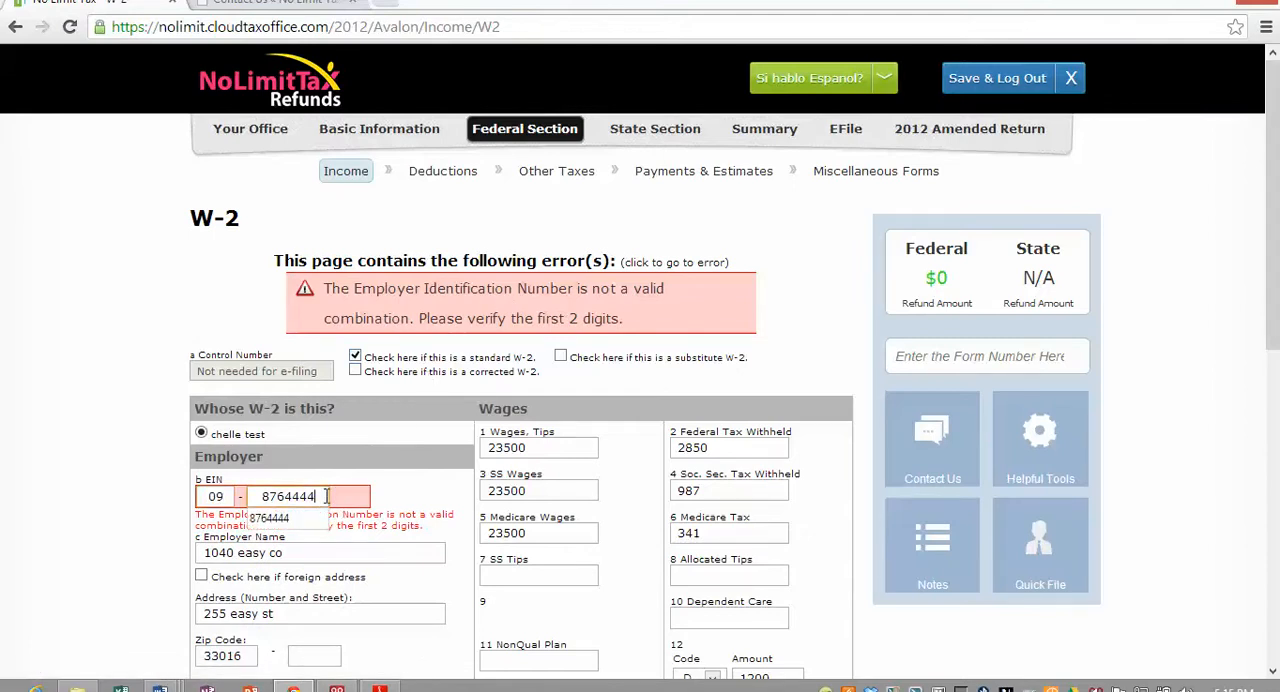
click(211, 497)
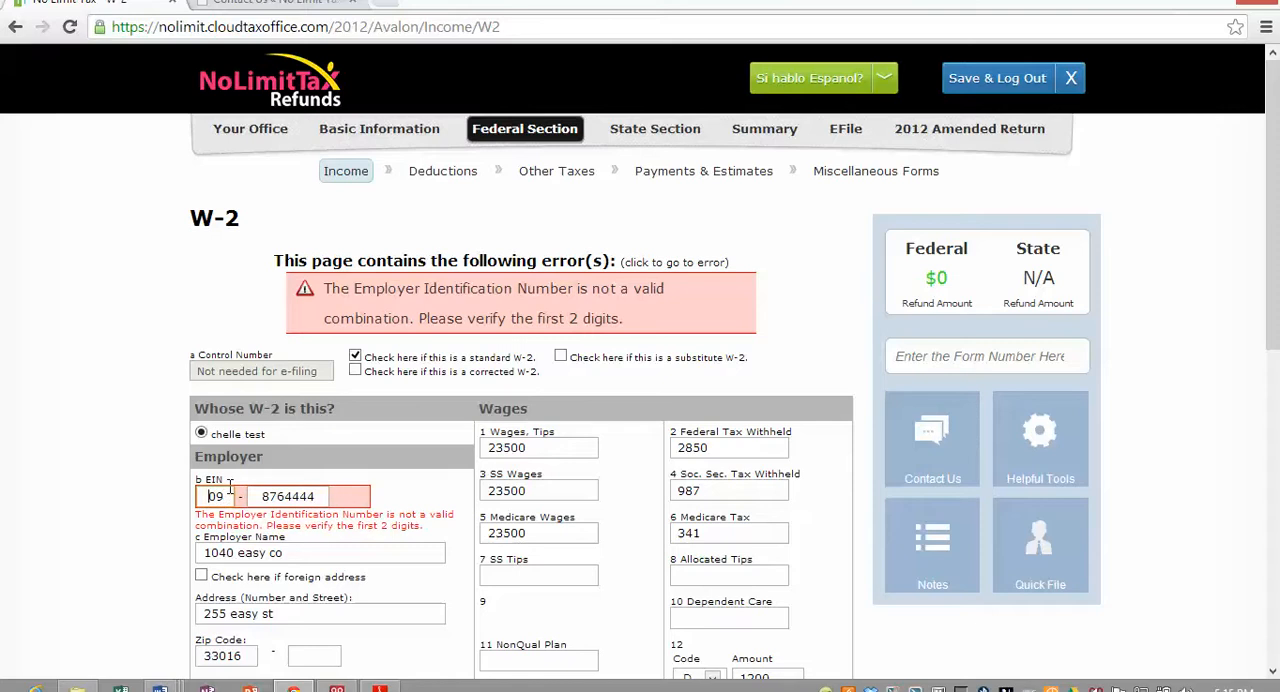
click(279, 496)
drag(226, 496, 201, 494)
text(99)
key(Tab)
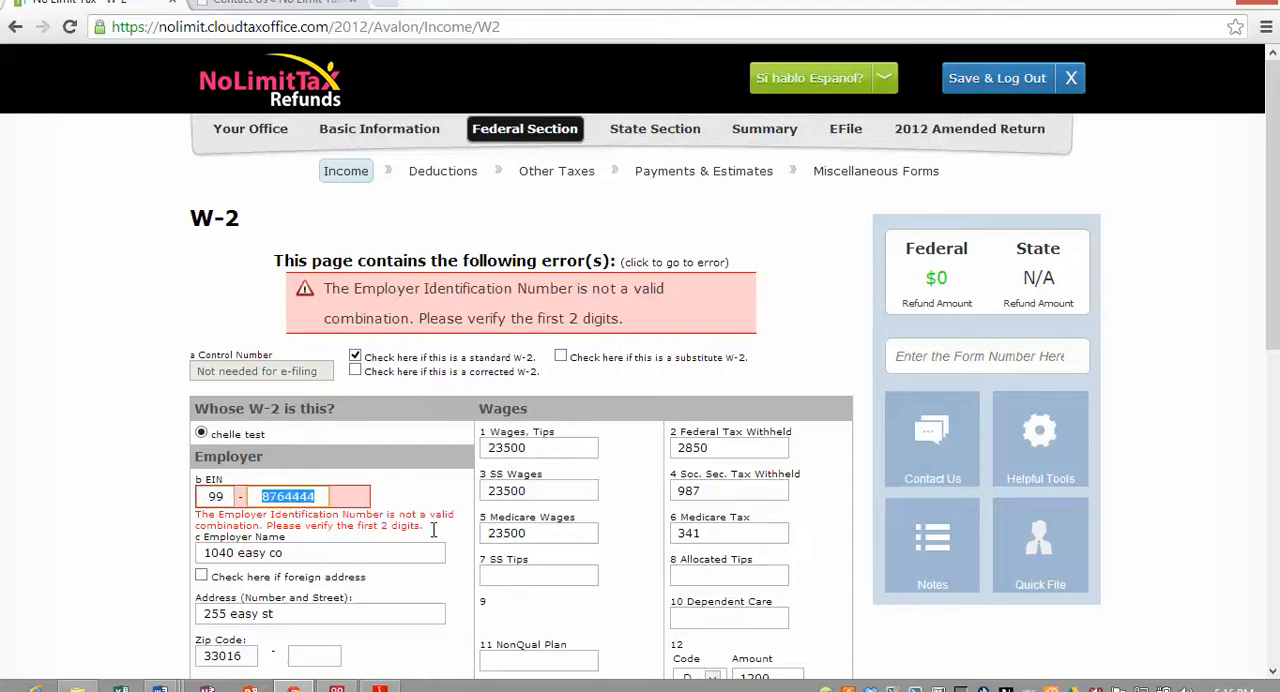
scroll(600, 555, down, 7)
click(778, 638)
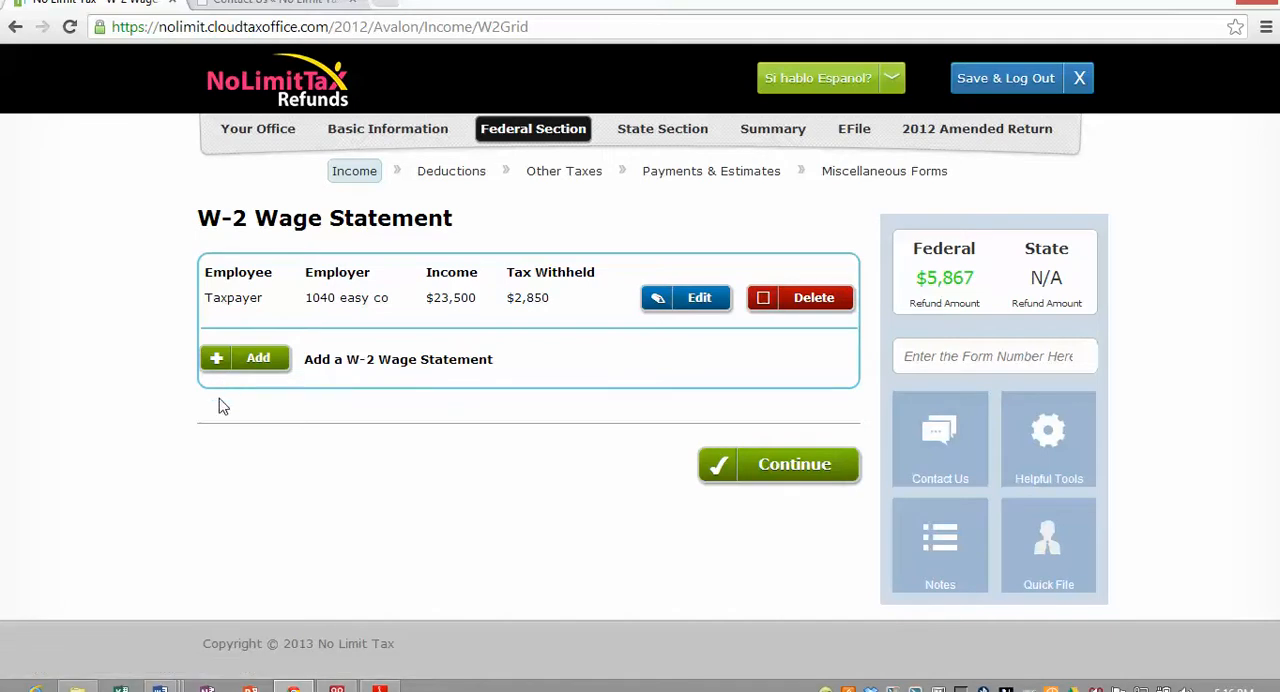
- Continue past the W-2 list without adding another, and open Schedule C through the form search
click(800, 464)
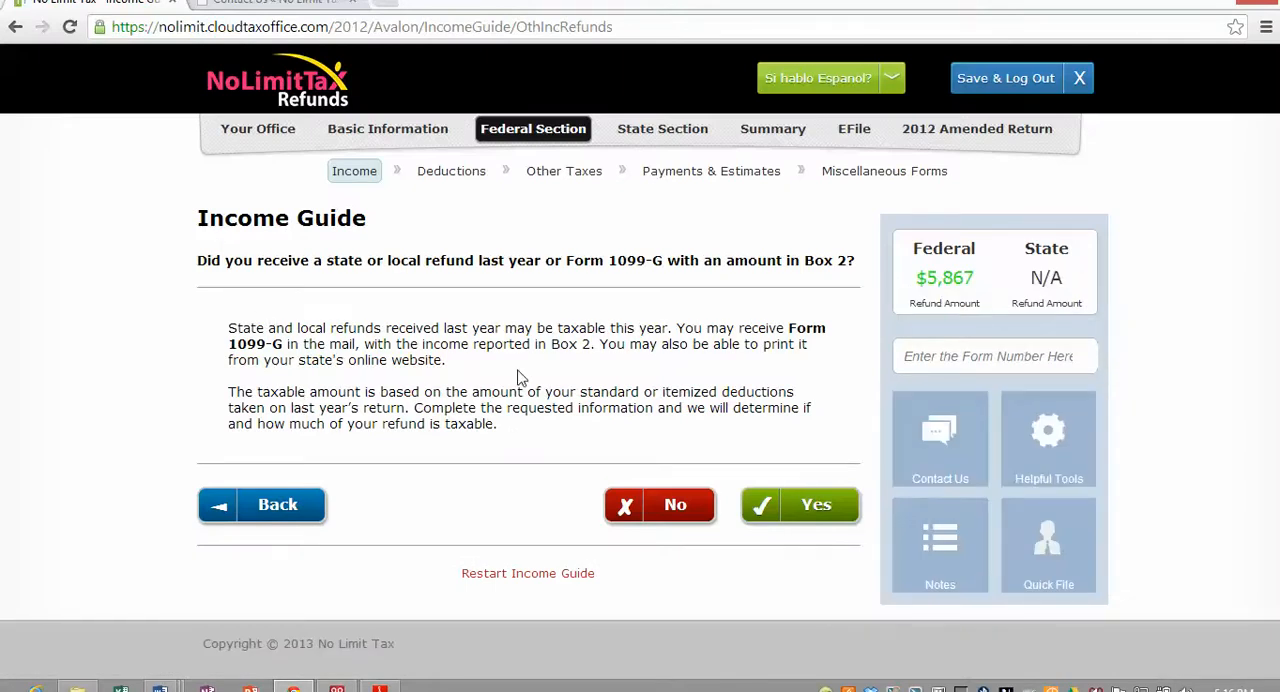
click(910, 360)
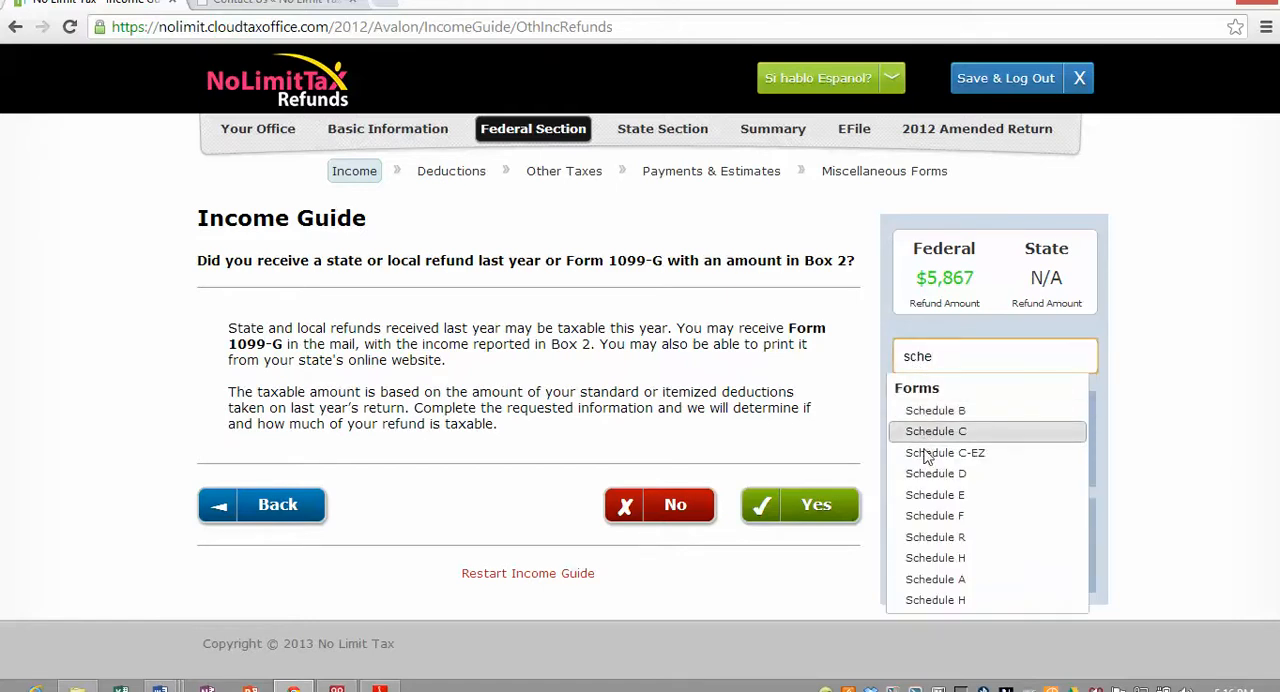
click(926, 433)
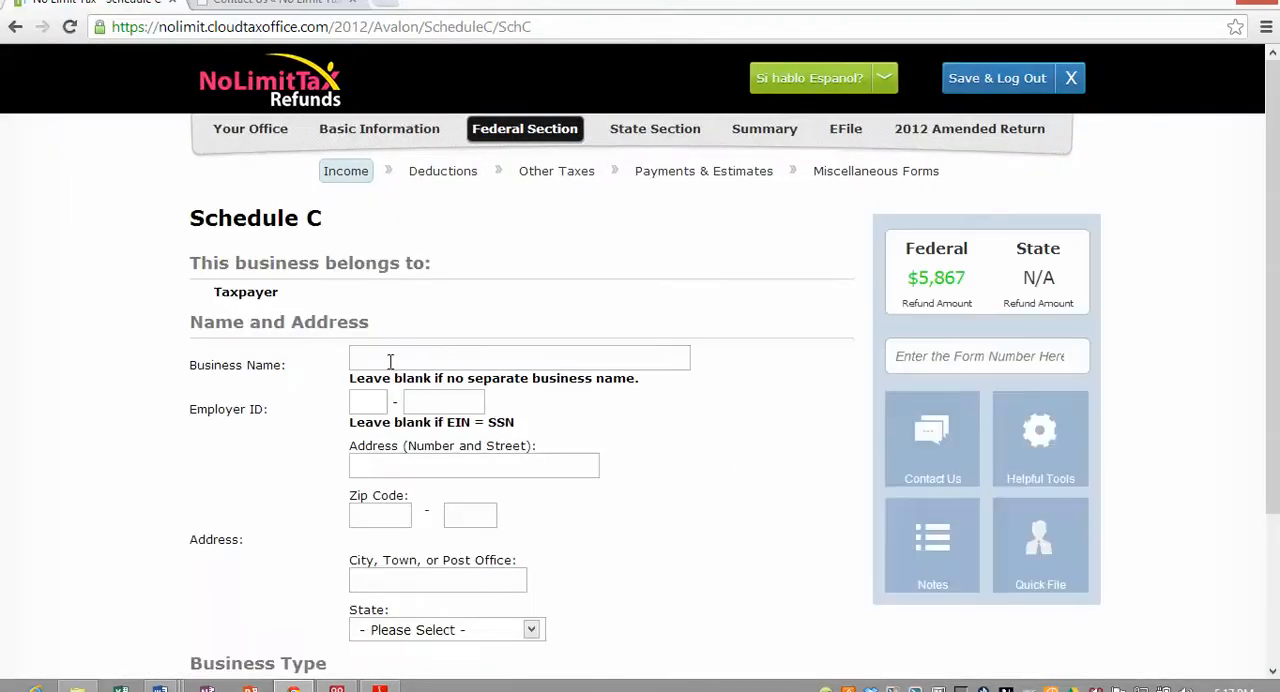
- Set the Schedule C business name to paint co and its description to painting, and save the basic information
click(390, 361)
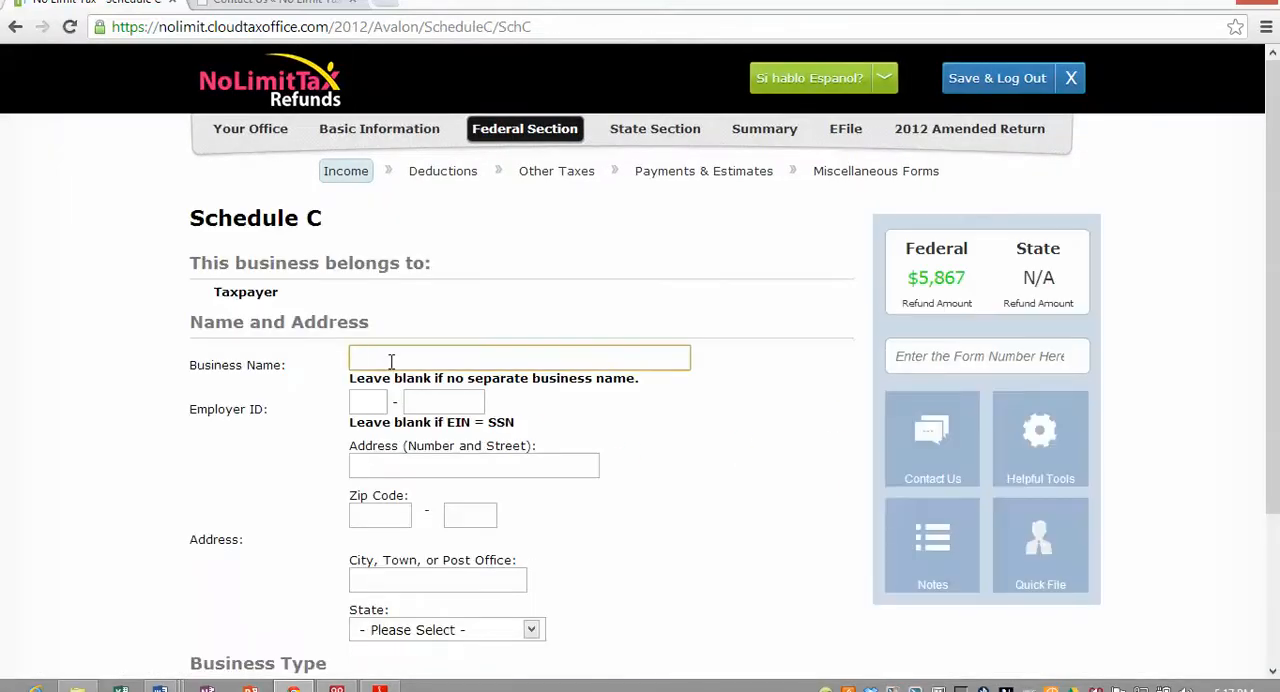
text(paint co)
key(Tab)
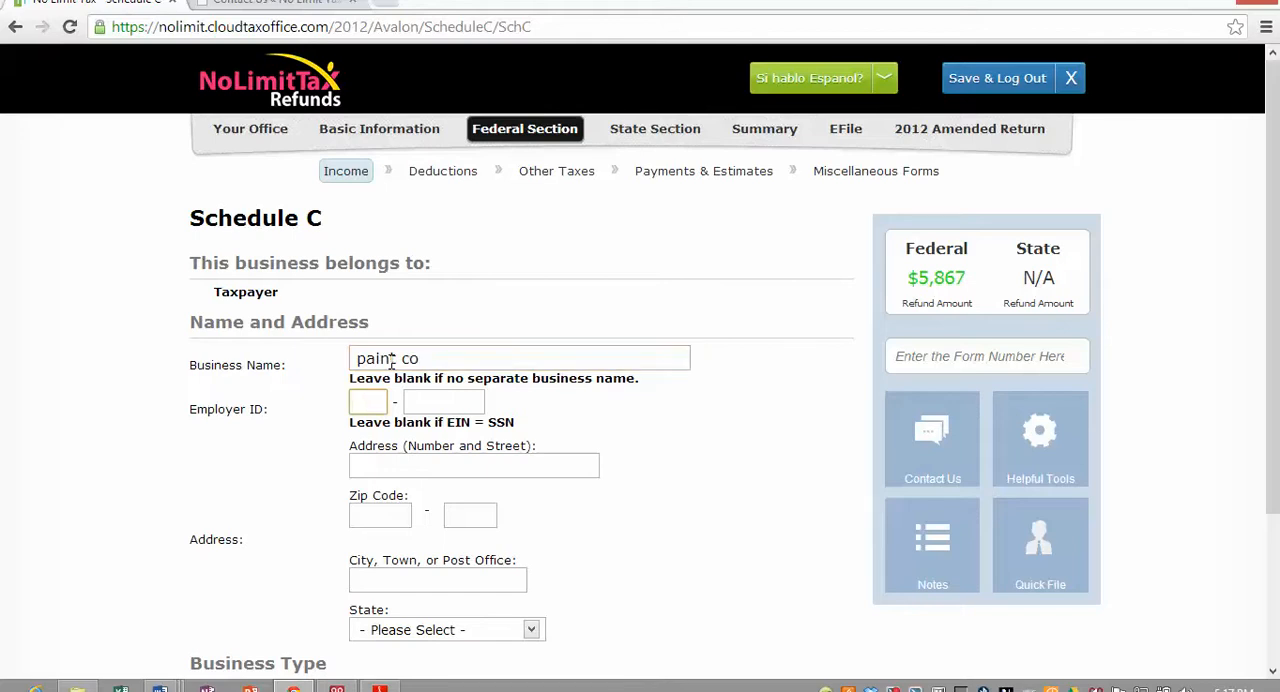
scroll(390, 361, down, 2)
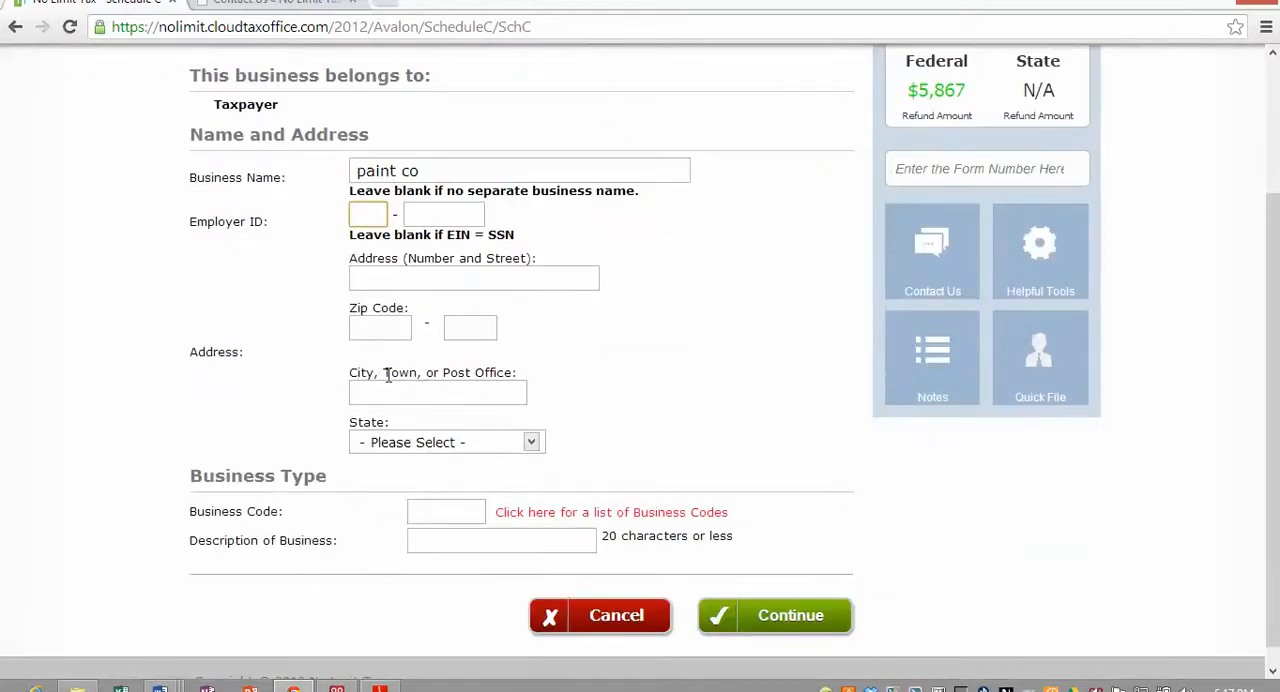
click(425, 543)
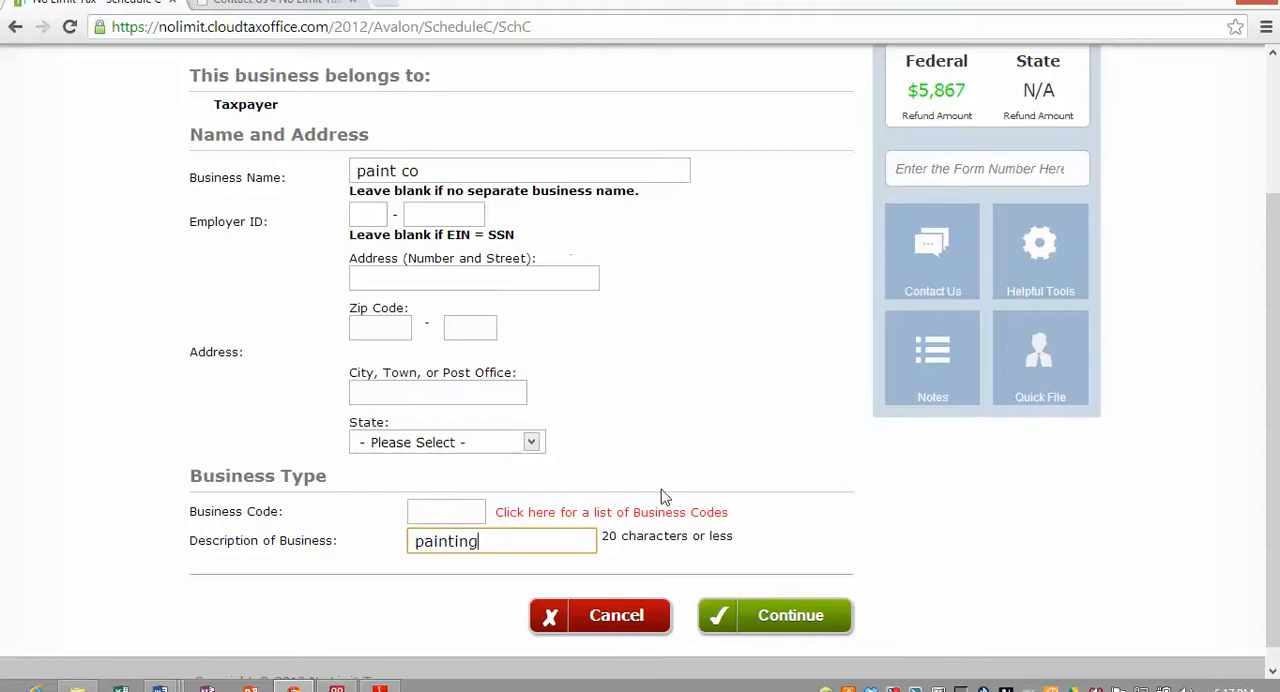
click(768, 620)
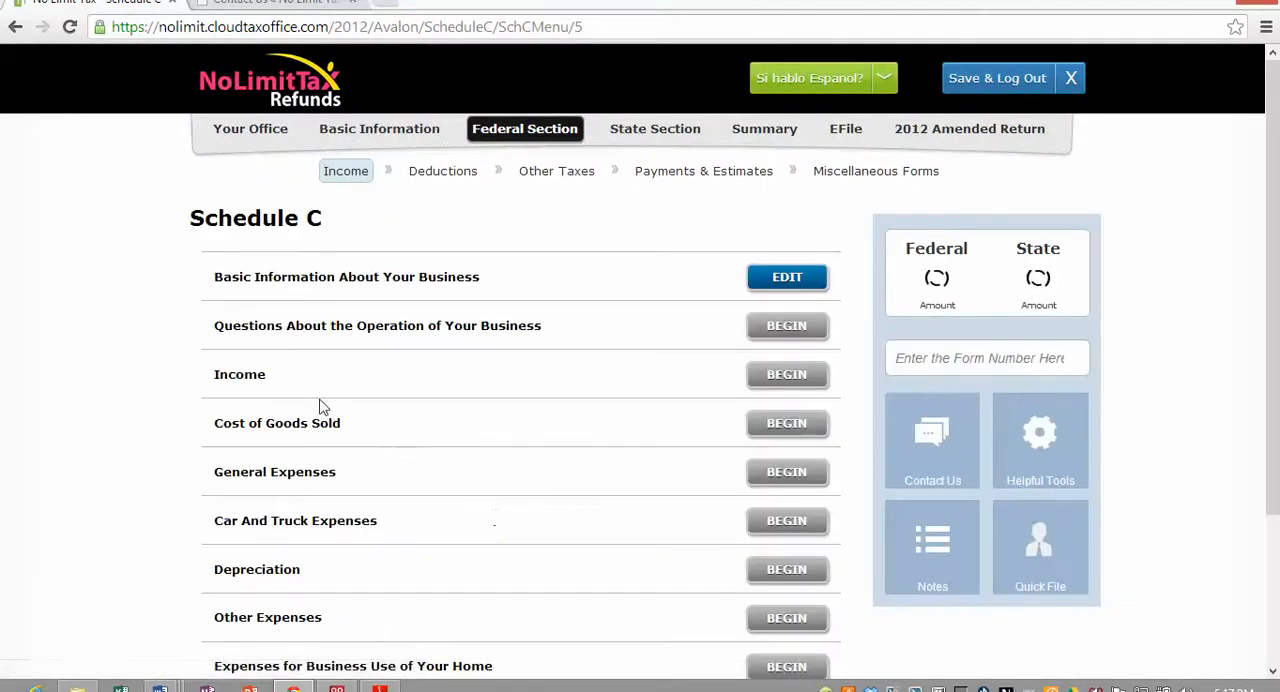
- Submit the questions about the business's operation, keeping Cash accounting, Cost inventory valuation and material participation selected
scroll(213, 300, down, 1)
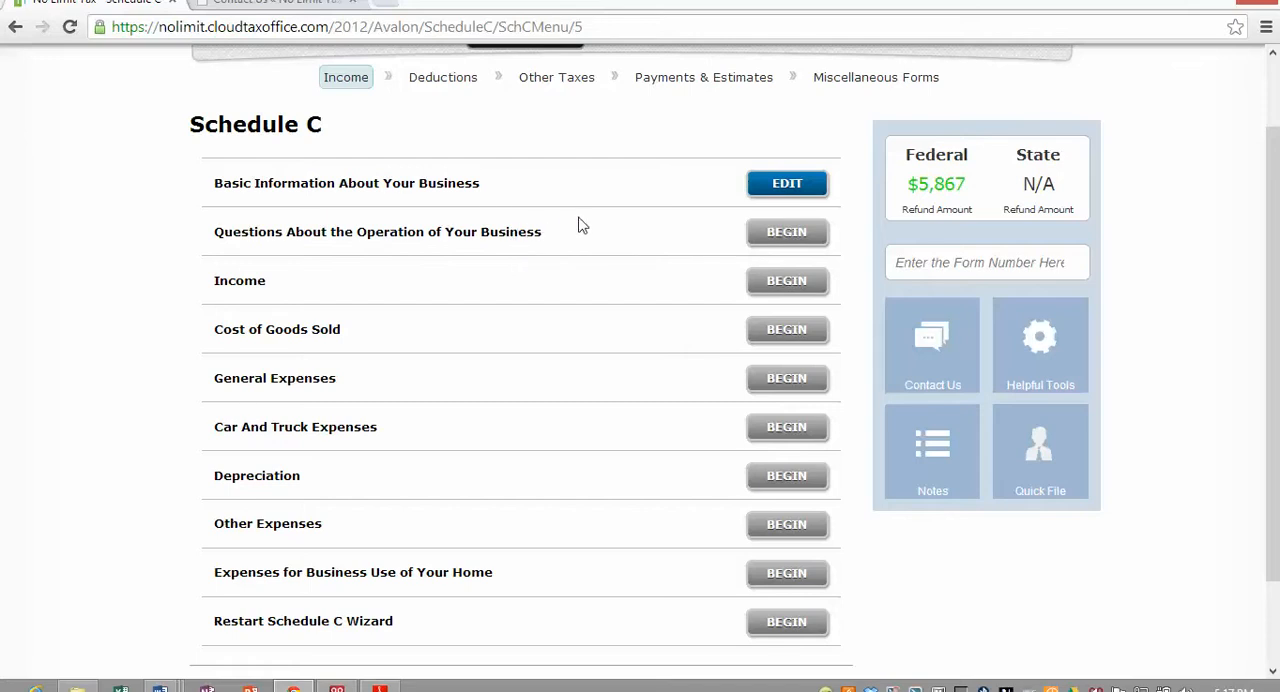
click(773, 234)
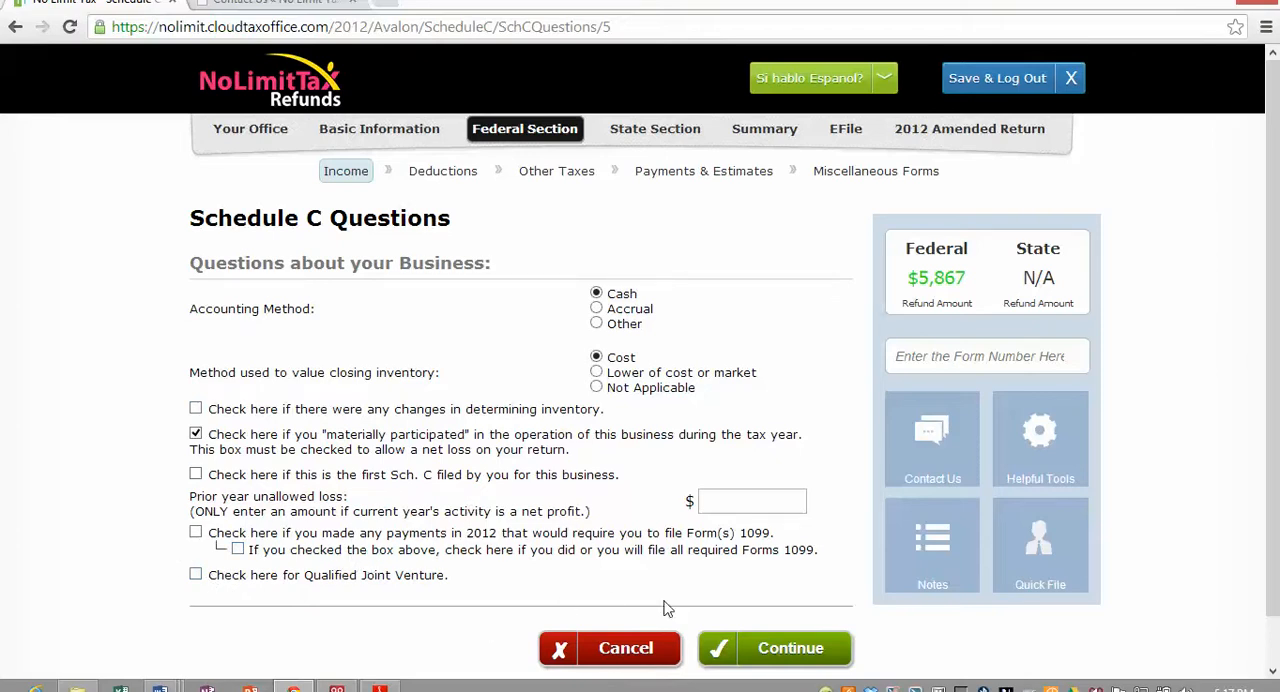
click(776, 666)
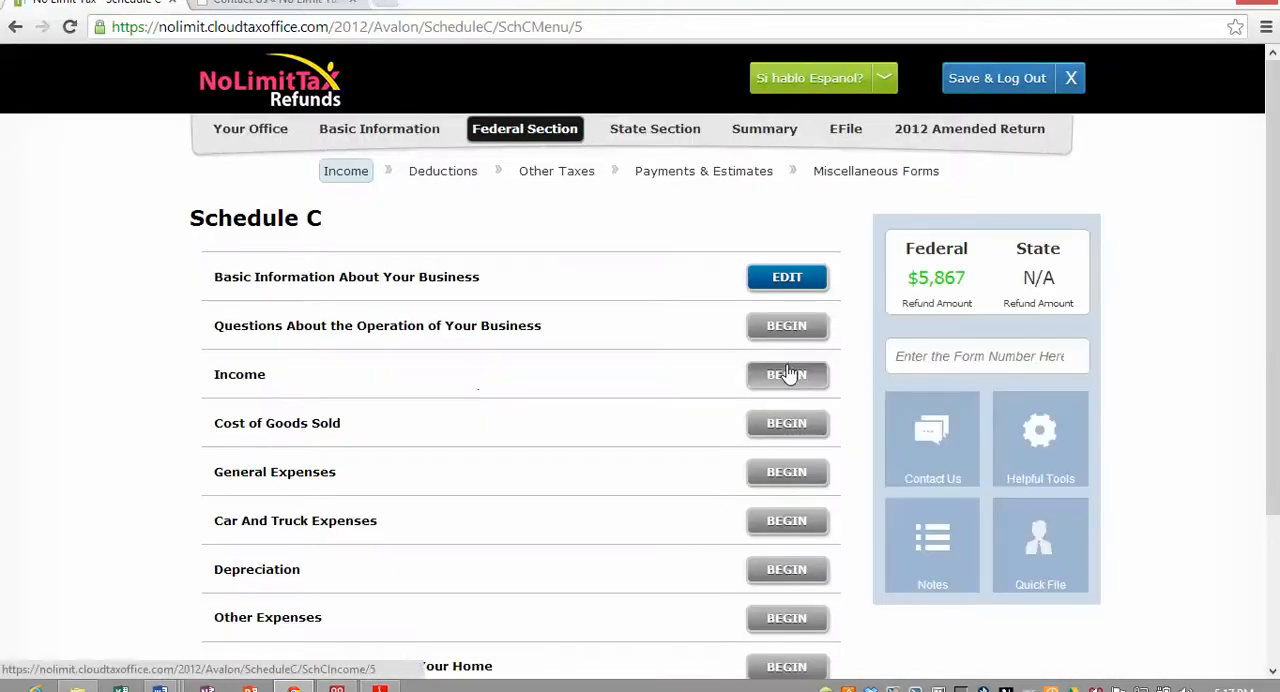
- Enter 2500 as gross receipts or sales in the Schedule C income section and save it
click(786, 372)
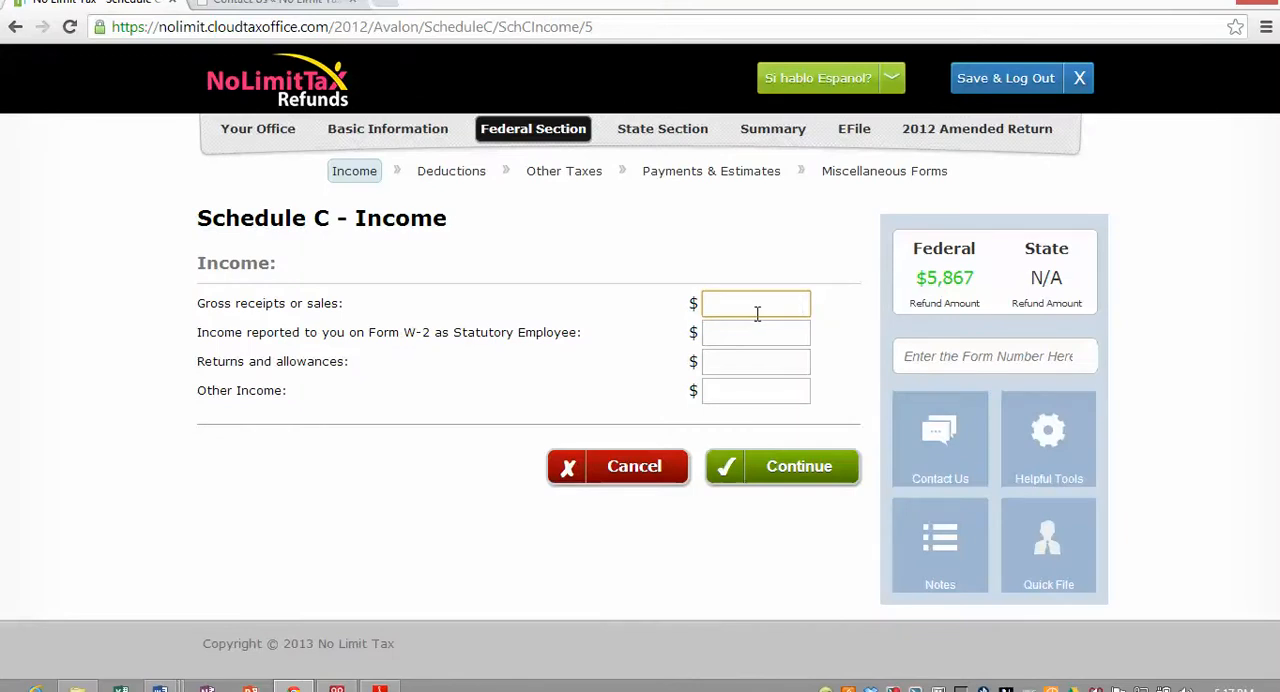
text(2500)
click(794, 484)
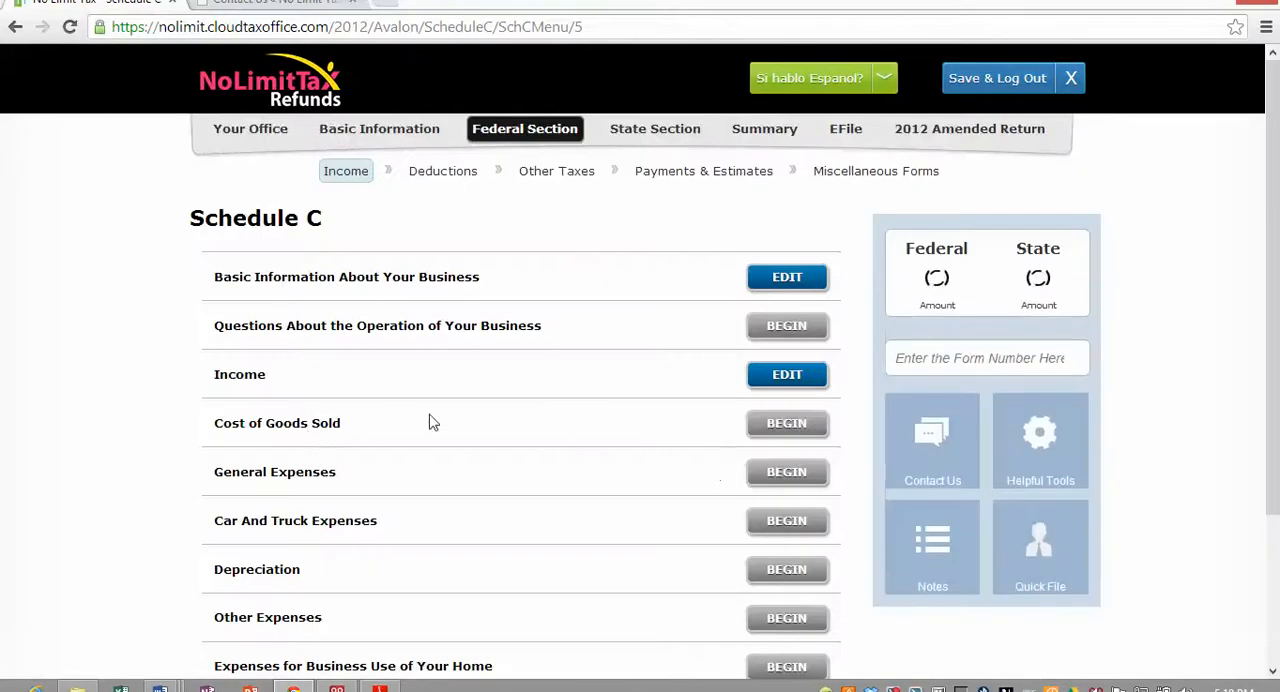
- Enter Schedule C general expenses of 250 for advertising, 250 for insurance other than health and 500 for office expense
scroll(423, 437, down, 1)
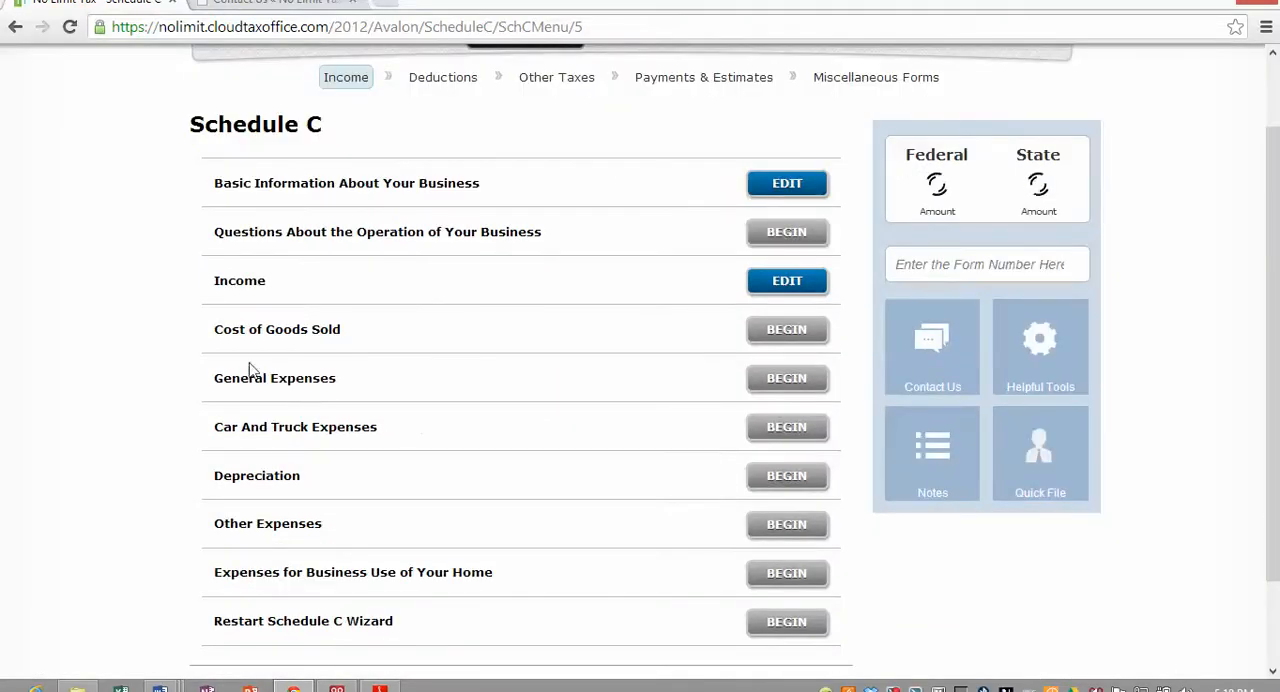
click(787, 381)
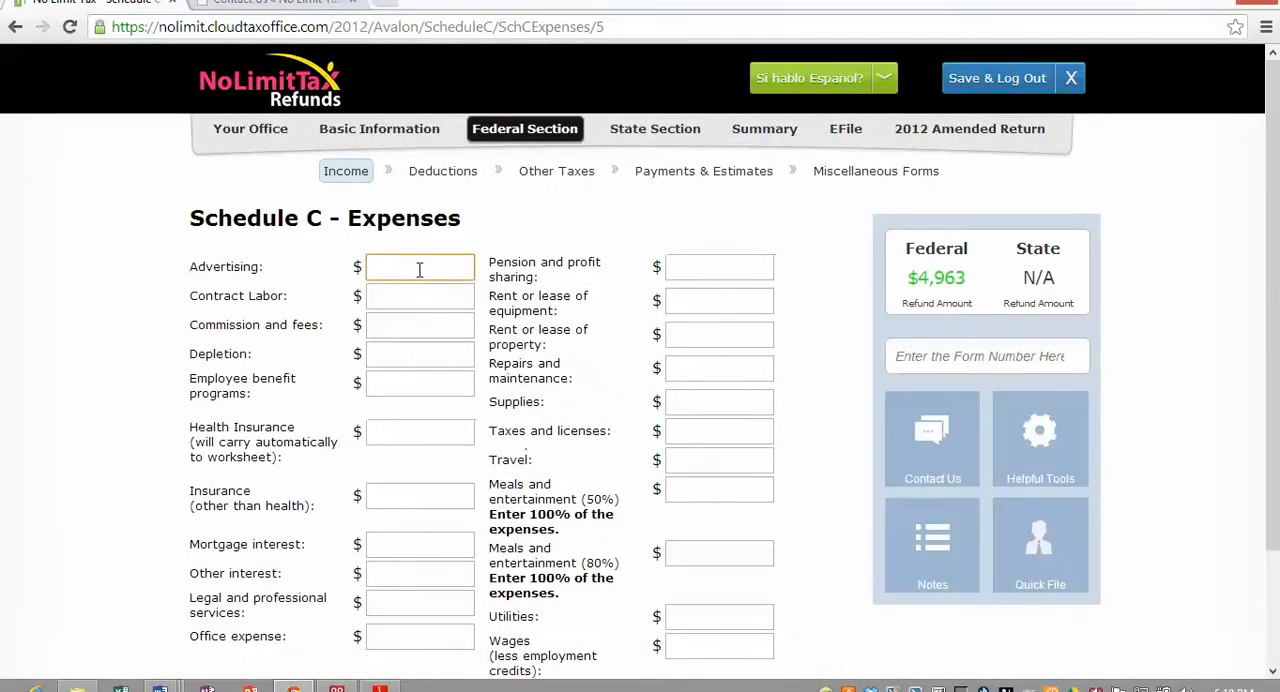
click(419, 269)
text(250)
click(418, 503)
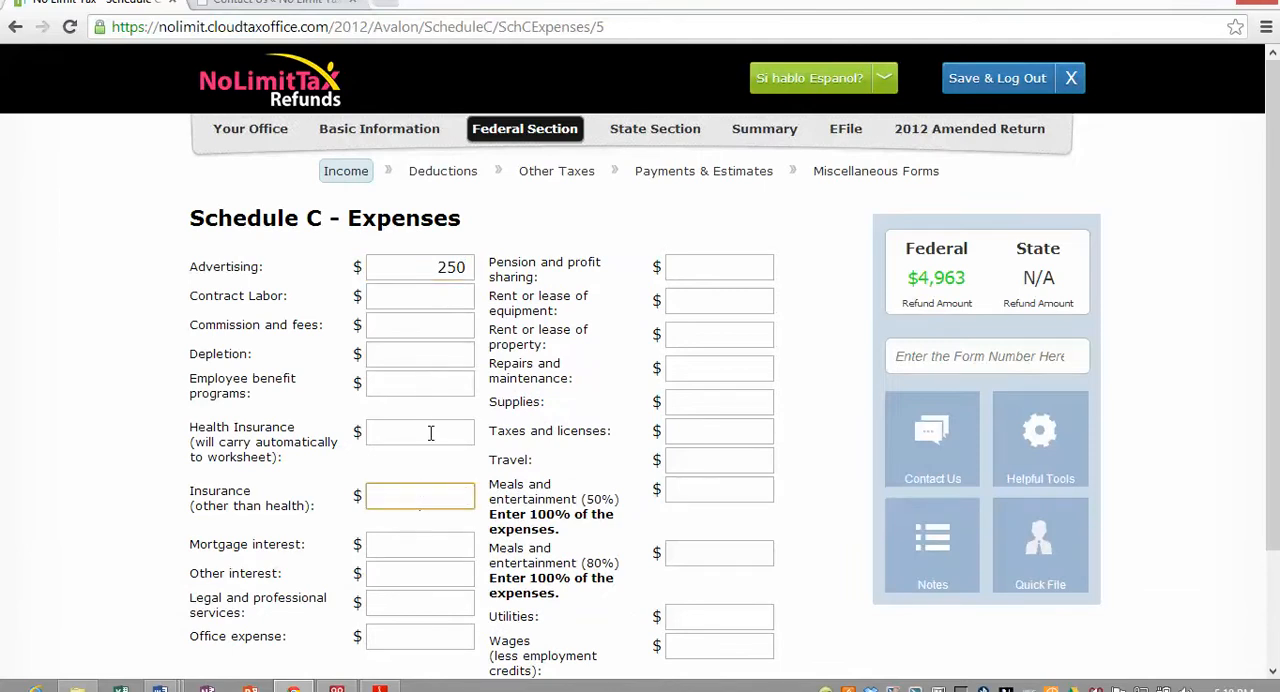
click(448, 628)
text(500)
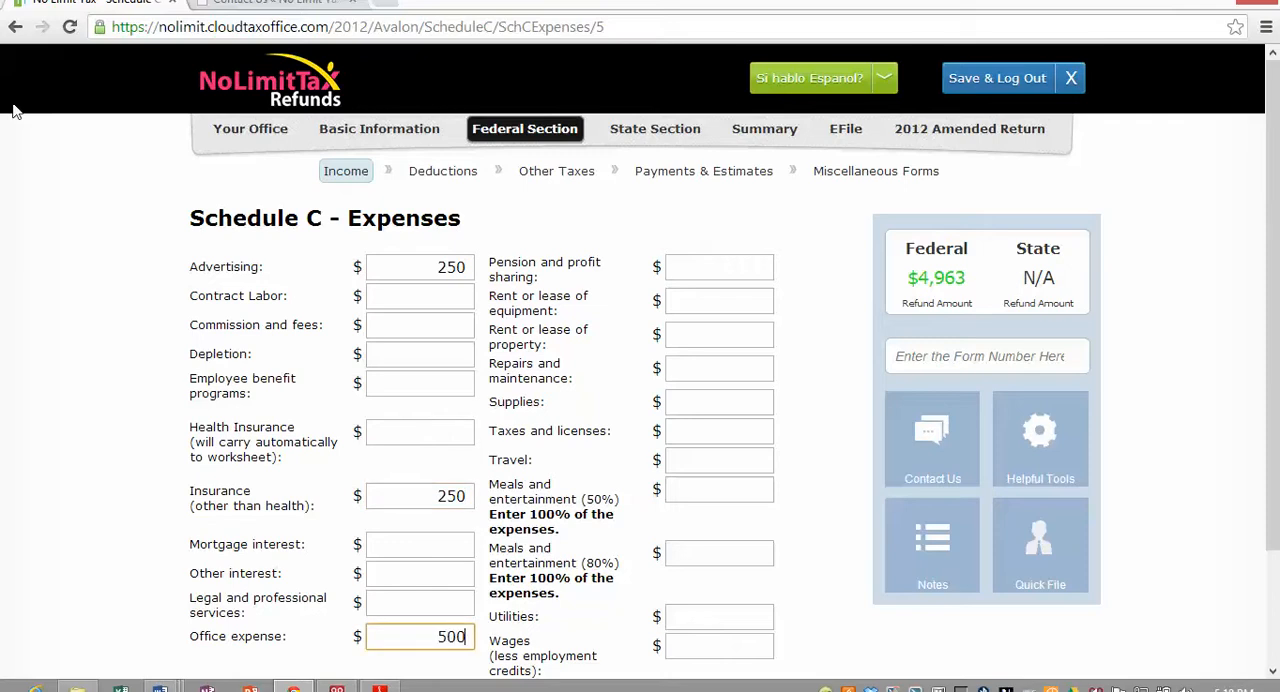
scroll(610, 300, down, 3)
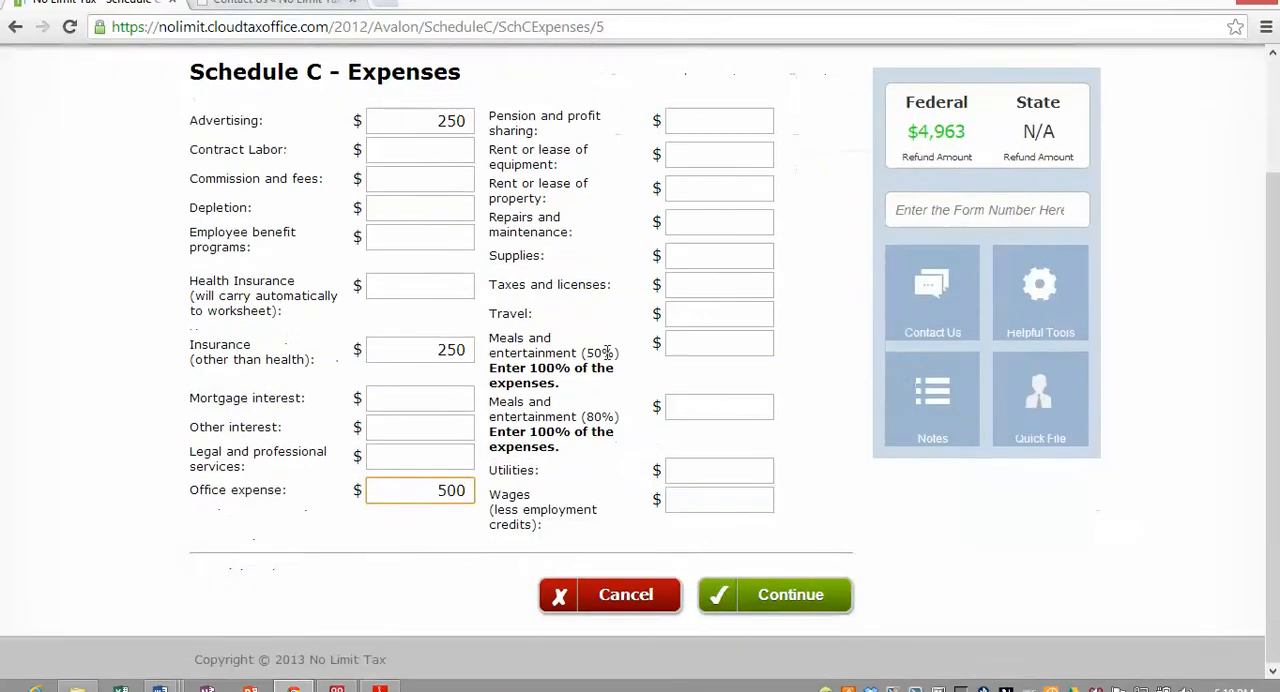
- Save the general expenses and begin a Schedule C car and truck expense entry with f150 as the vehicle description
click(786, 609)
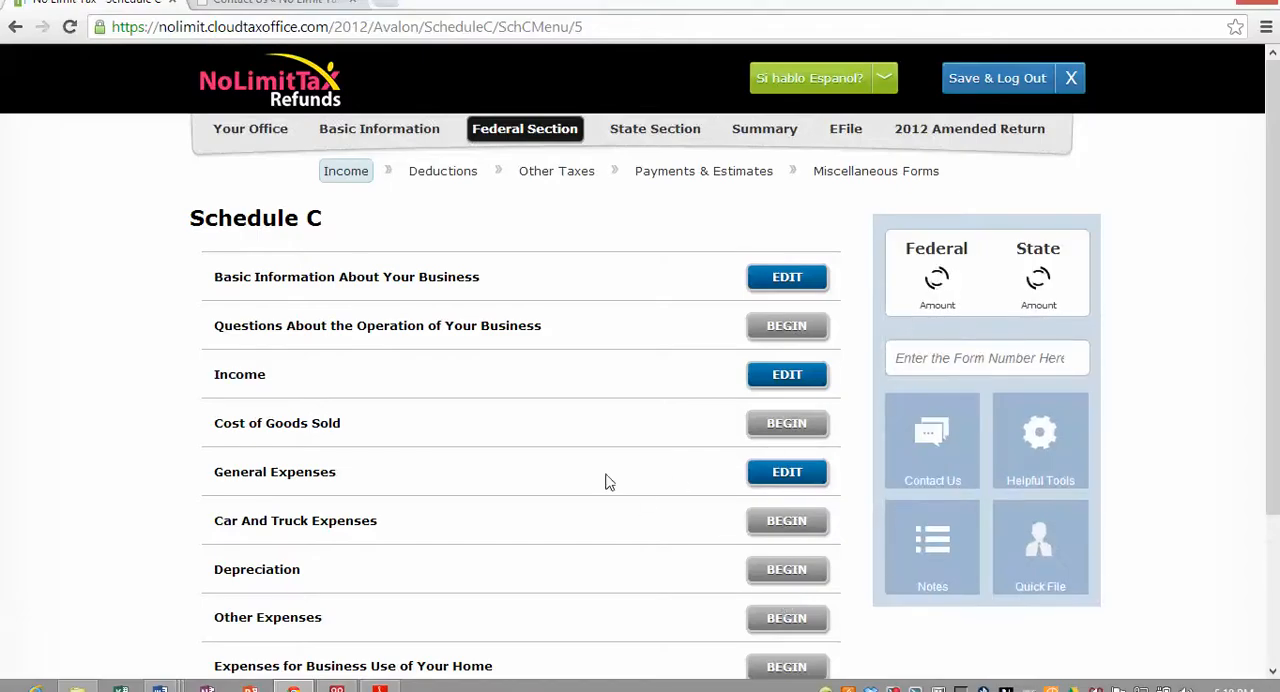
scroll(600, 470, down, 2)
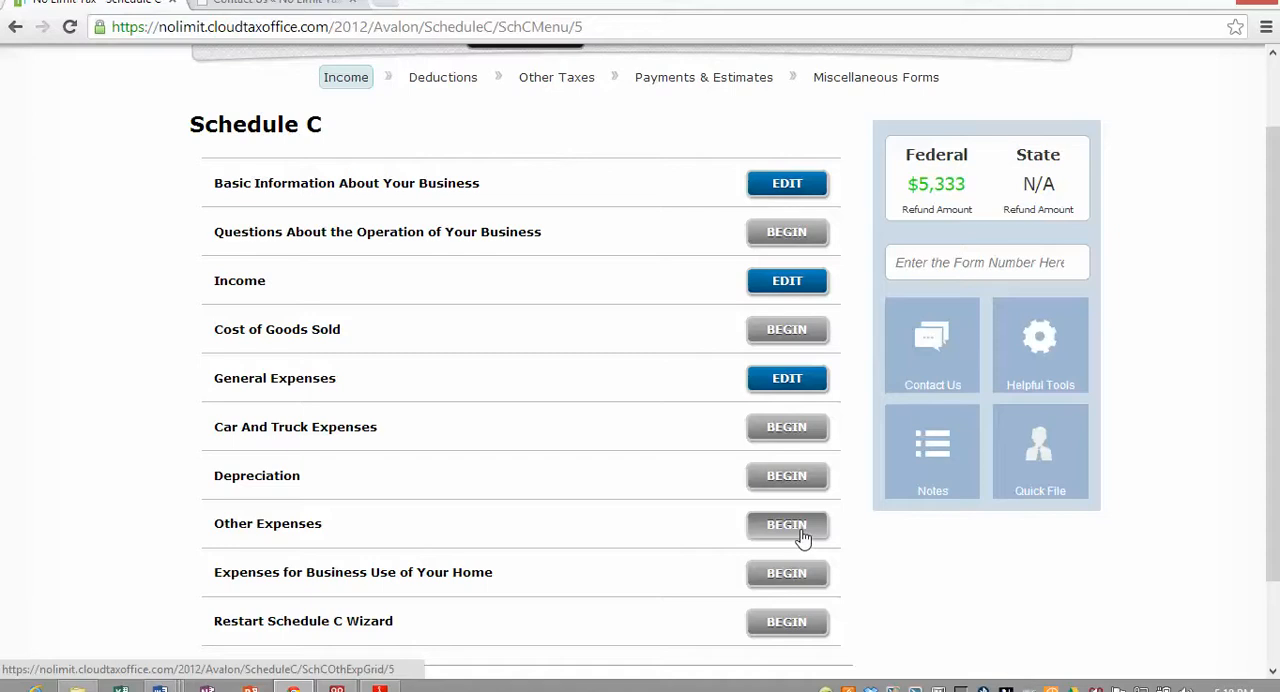
click(788, 430)
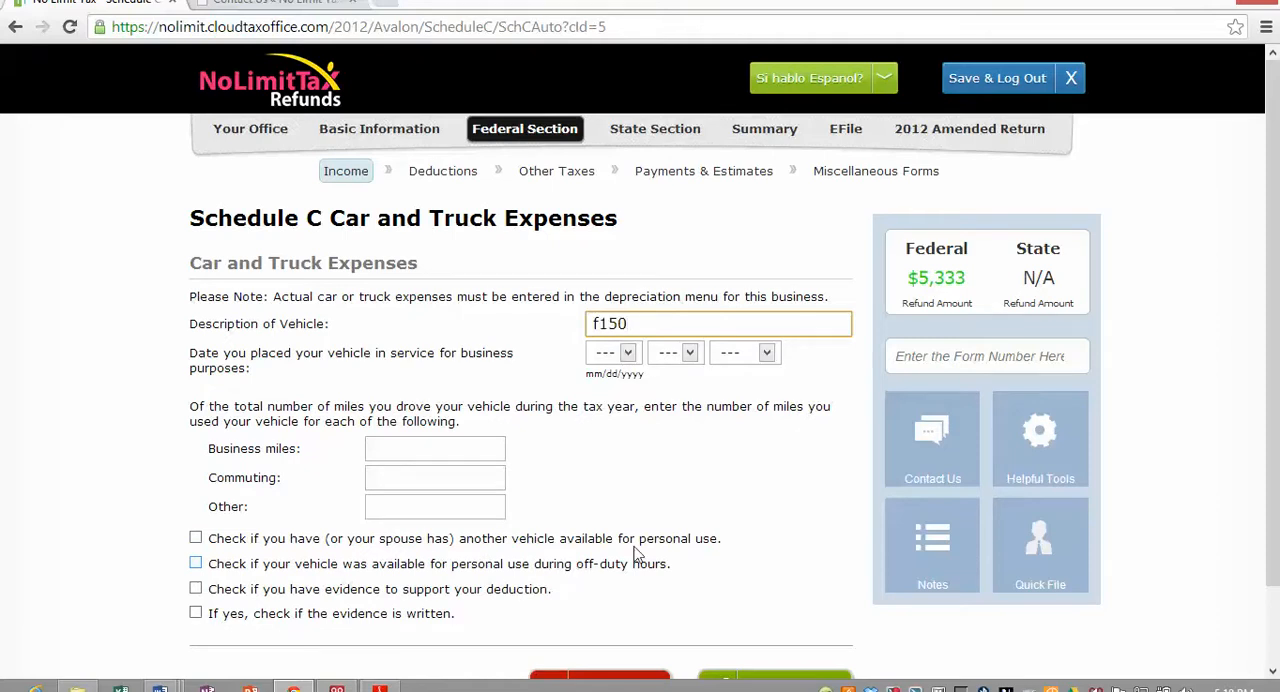
- Set the date the vehicle was placed in service for business purposes to 1/1/2012
click(605, 352)
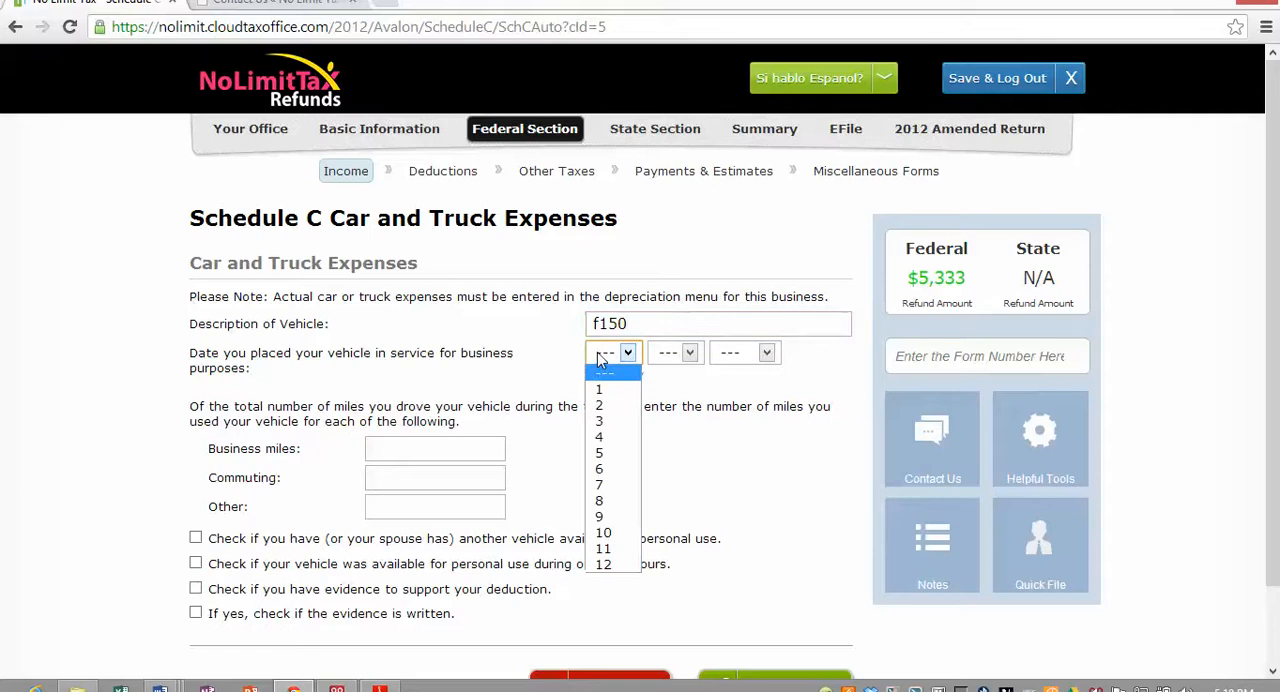
click(605, 387)
click(670, 352)
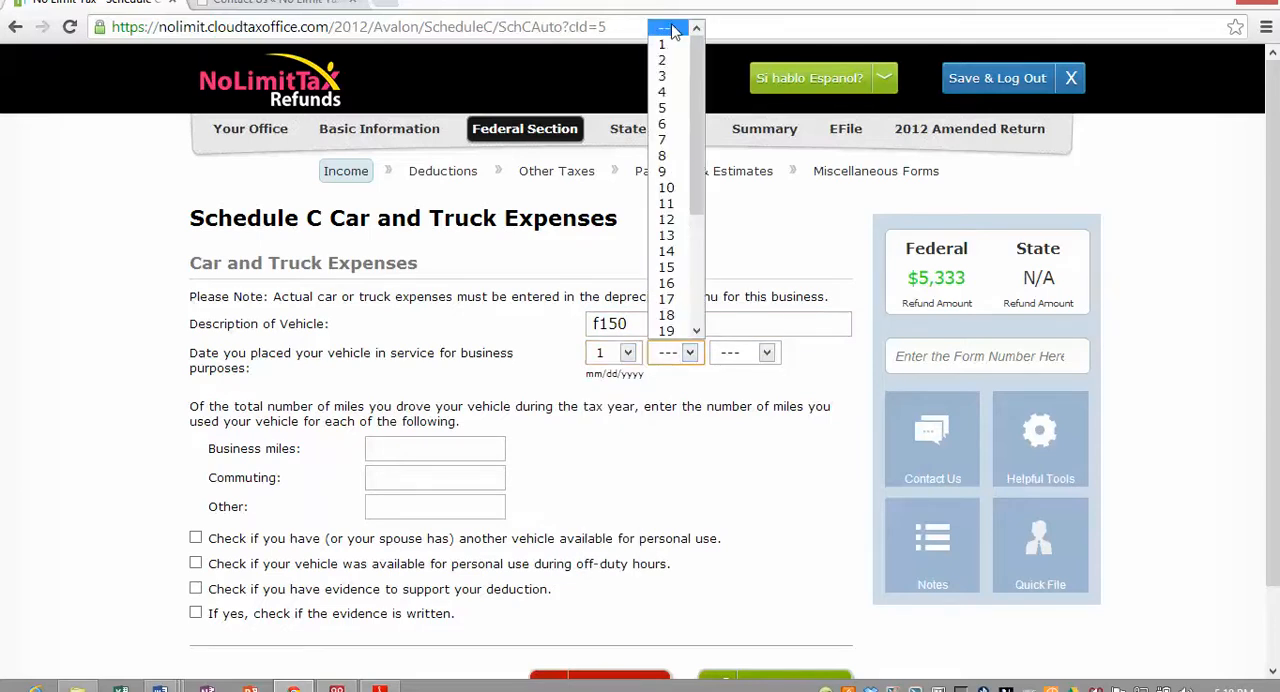
click(664, 45)
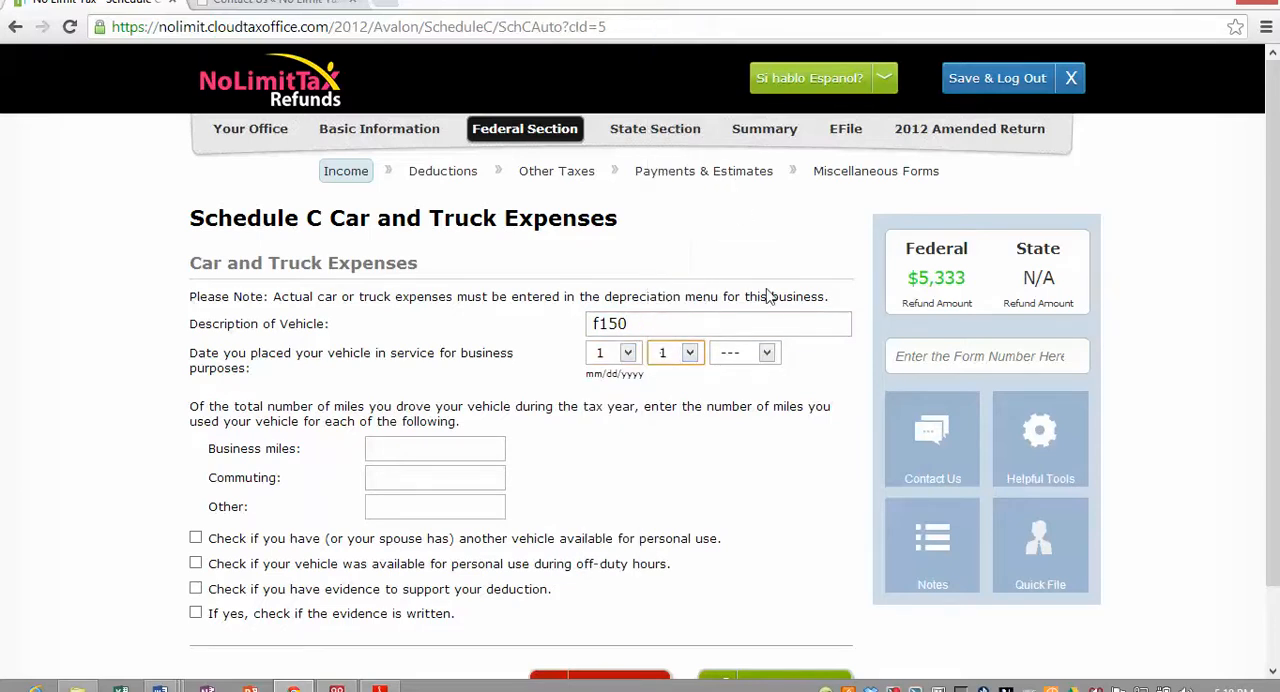
click(738, 352)
key(Down)
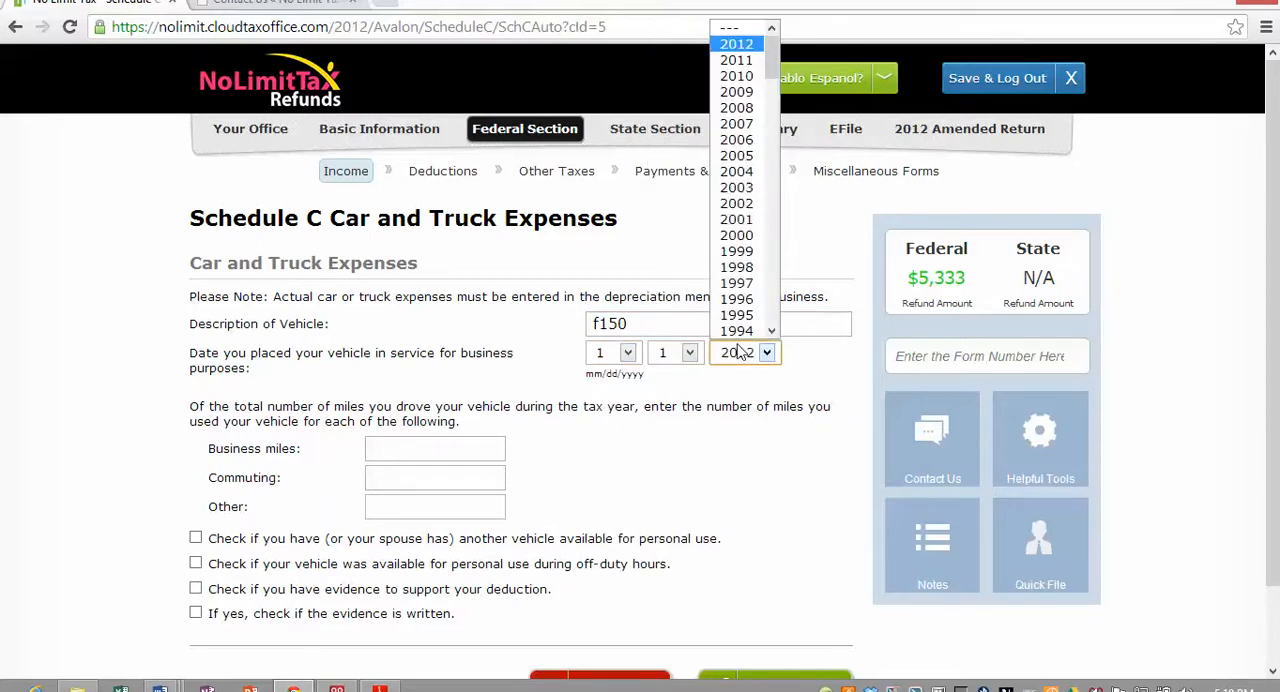
click(708, 426)
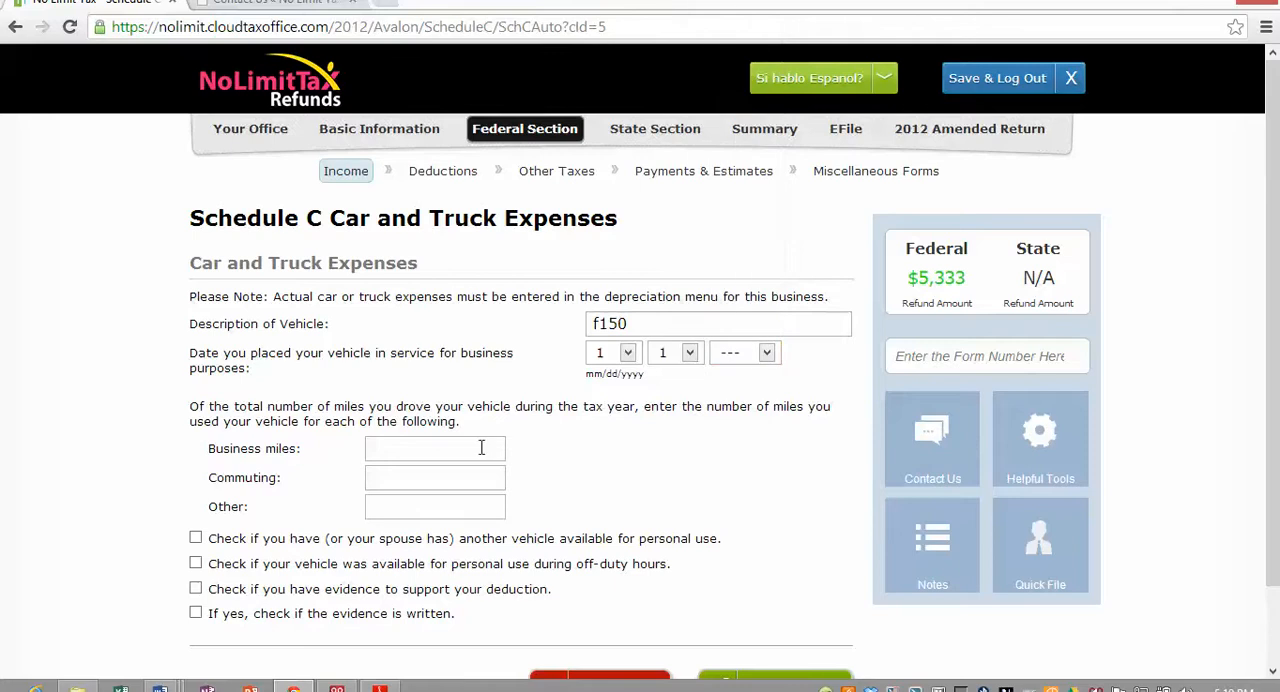
click(766, 356)
click(740, 44)
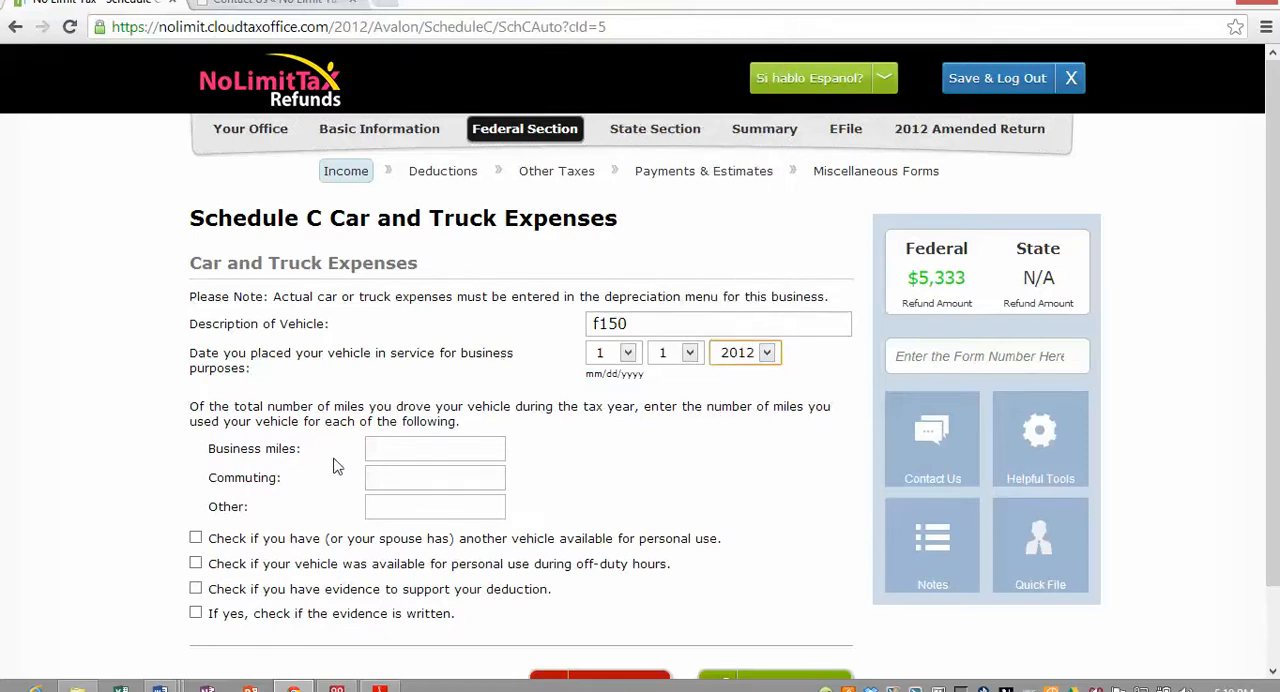
- Enter the vehicle's mileage as 7500 business miles, 3600 commuting miles and 1000 other miles
click(391, 450)
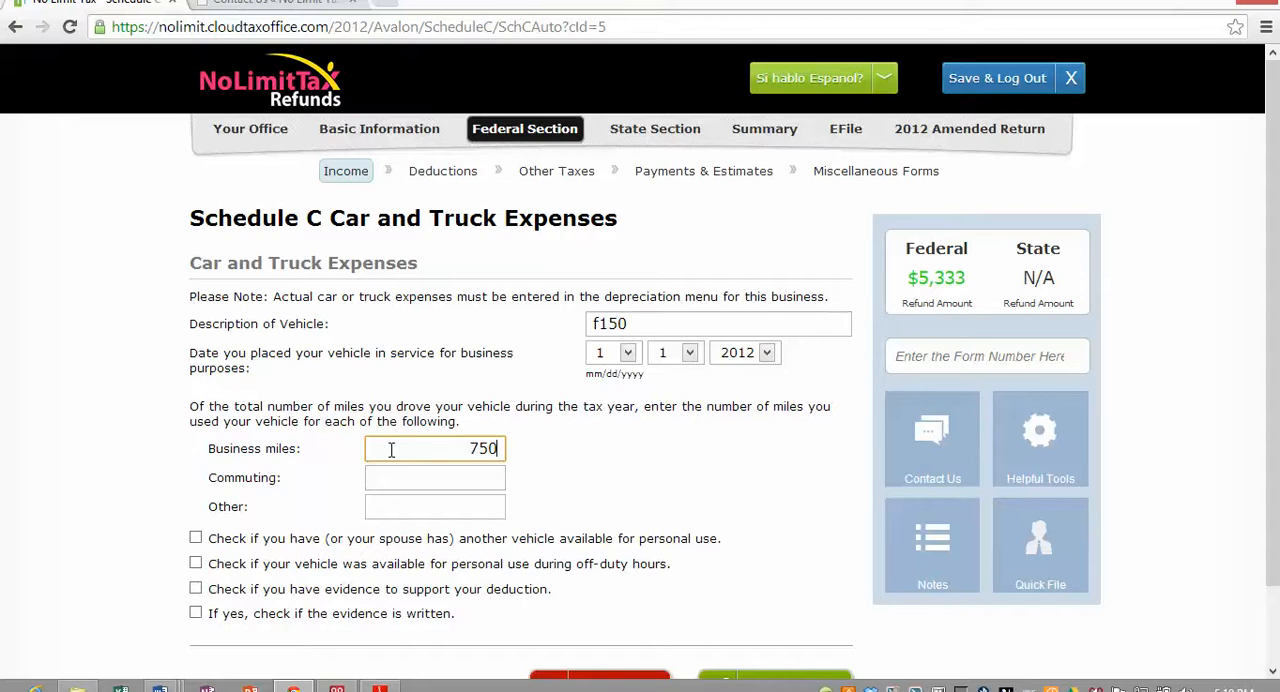
key(Tab)
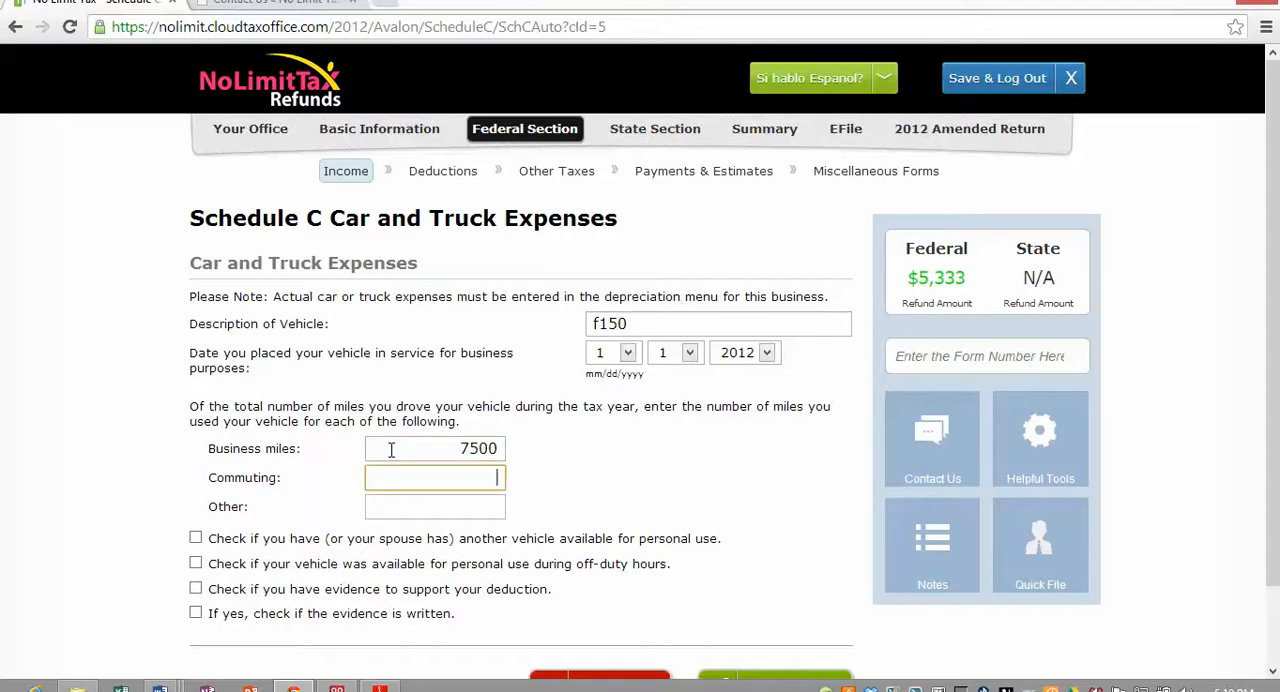
text(3600)
key(Tab)
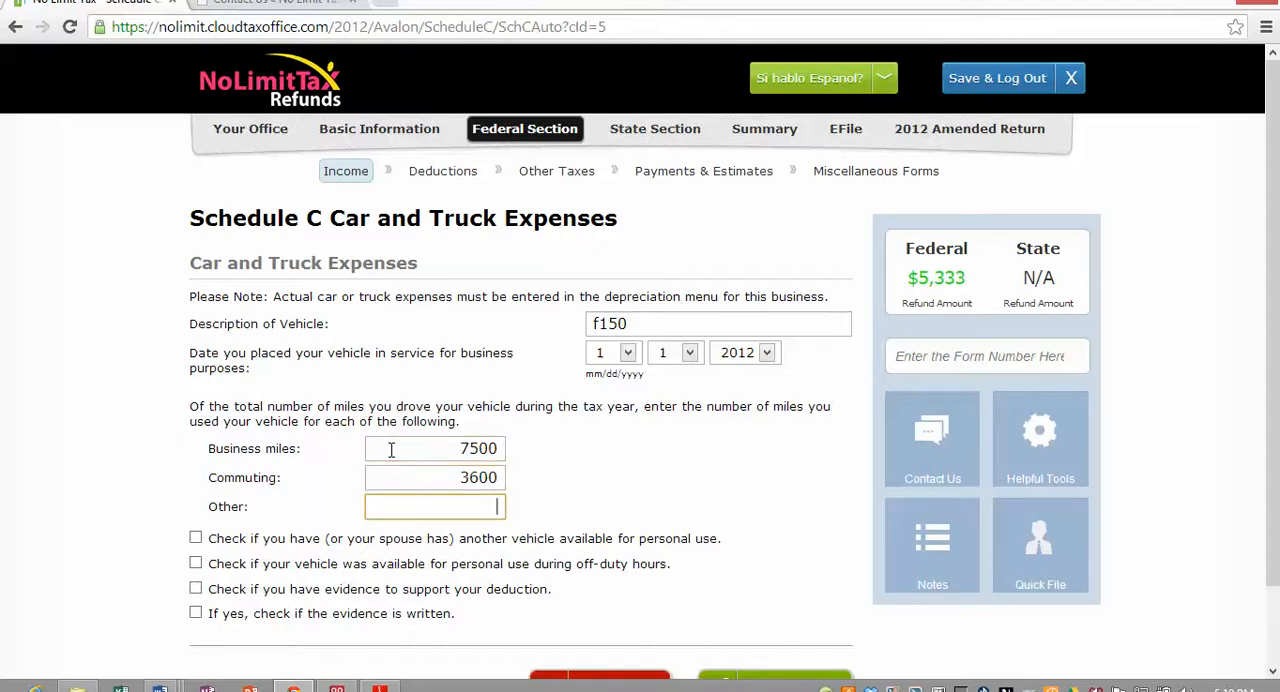
text(1000)
- Mark another vehicle available for personal use, evidence supporting the deduction and written evidence, and save the car and truck expenses
scroll(160, 435, down, 1)
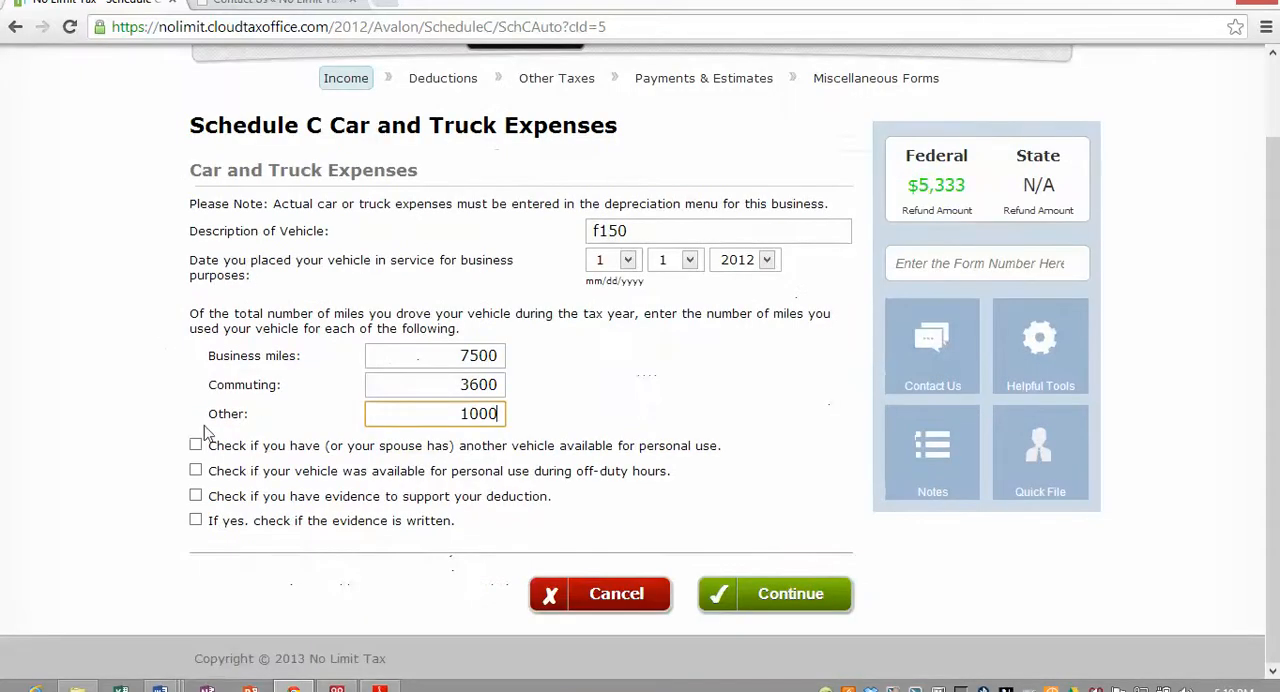
click(195, 446)
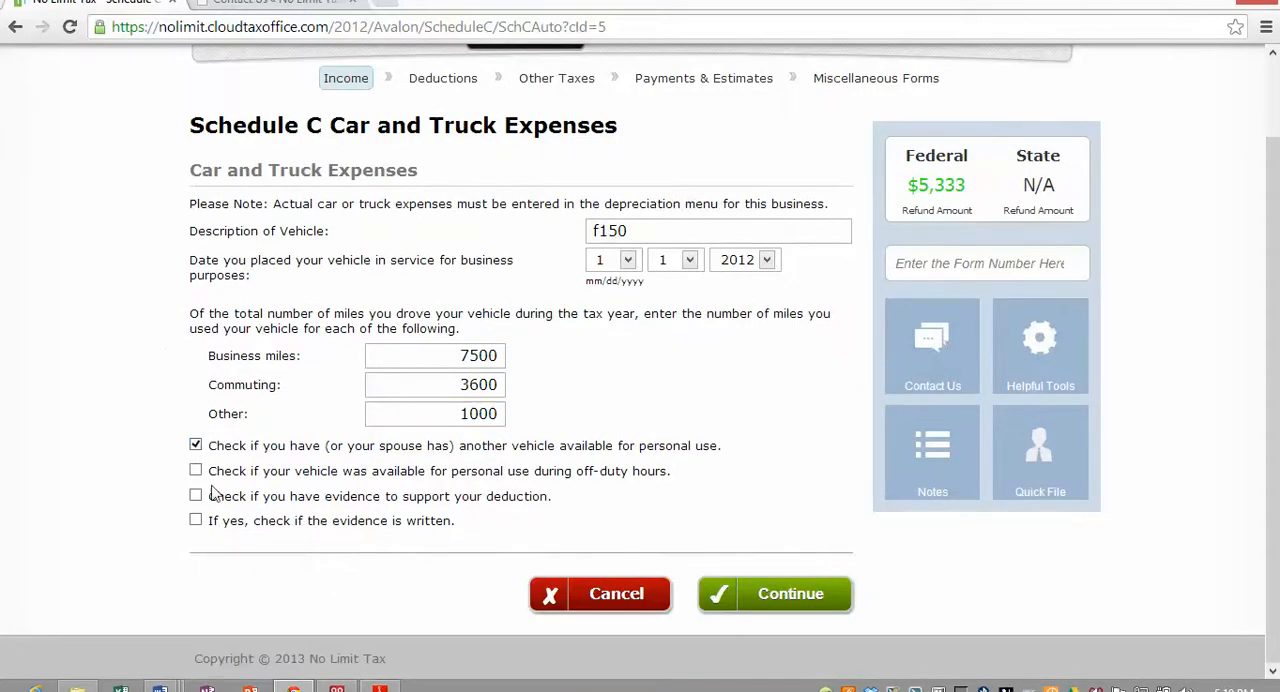
click(196, 497)
click(195, 521)
click(790, 605)
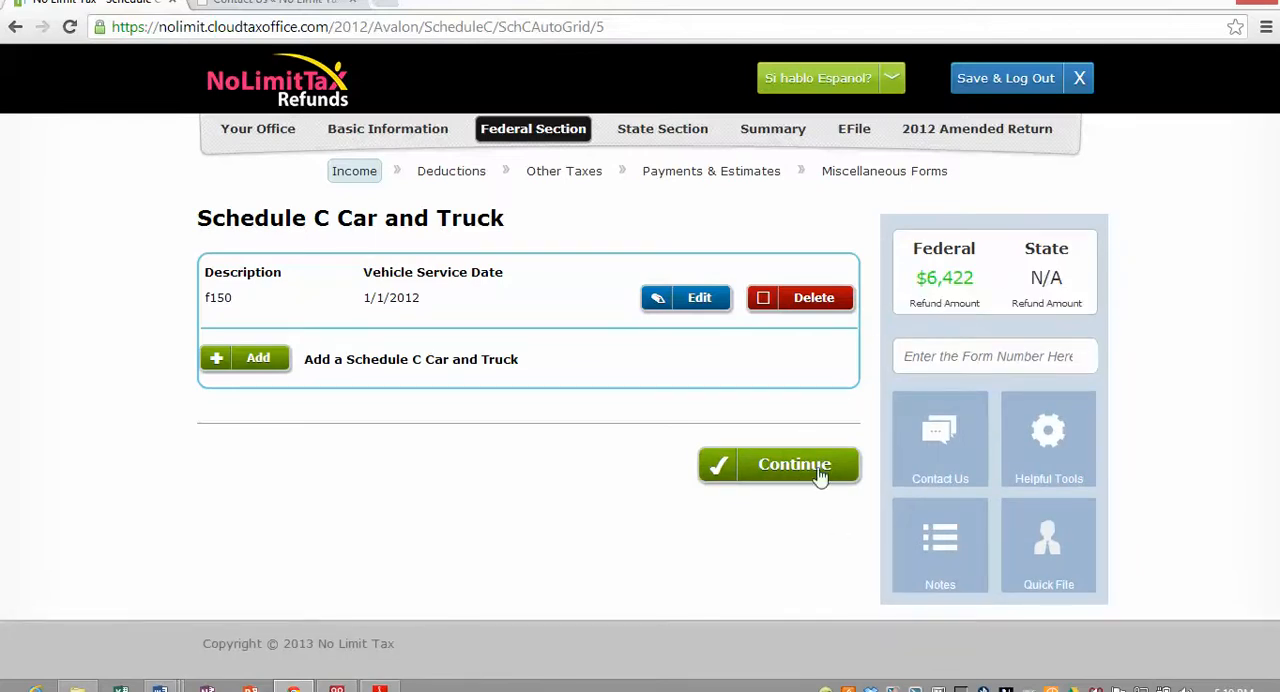
click(780, 467)
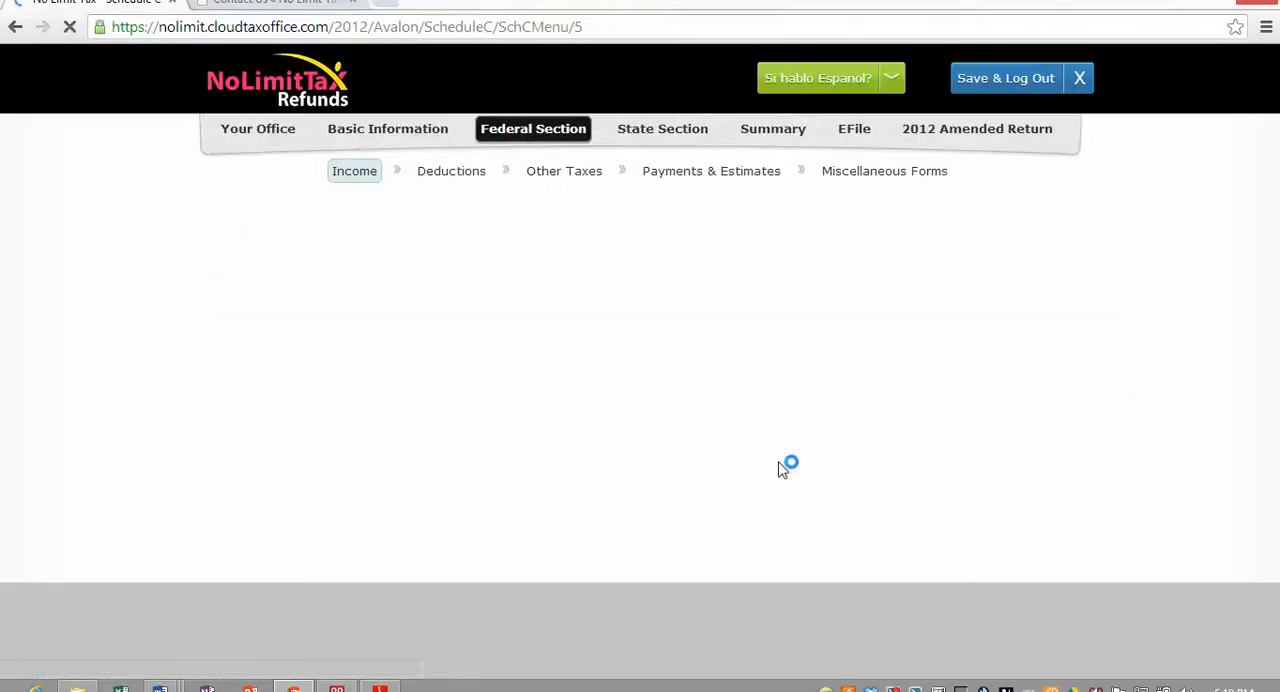
- Leave Schedule C for the federal deductions, choose to enter them without the guided finder, and open Itemized Deductions
scroll(515, 440, down, 1)
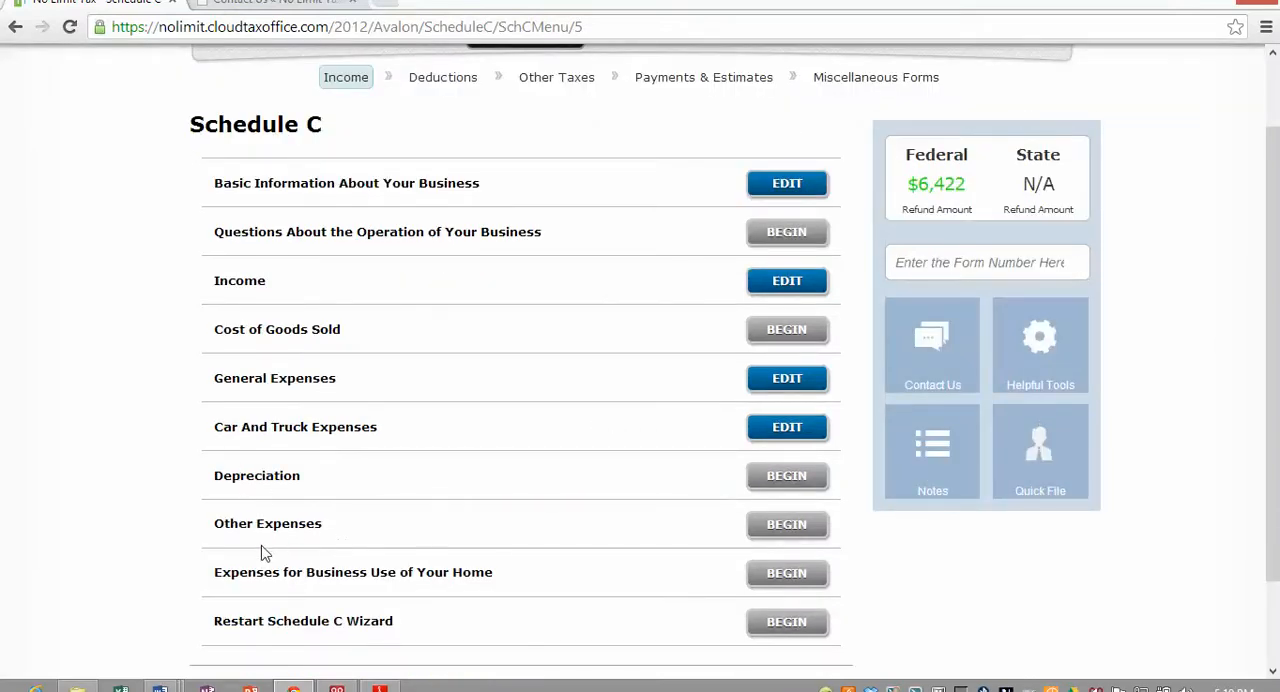
scroll(262, 555, up, 1)
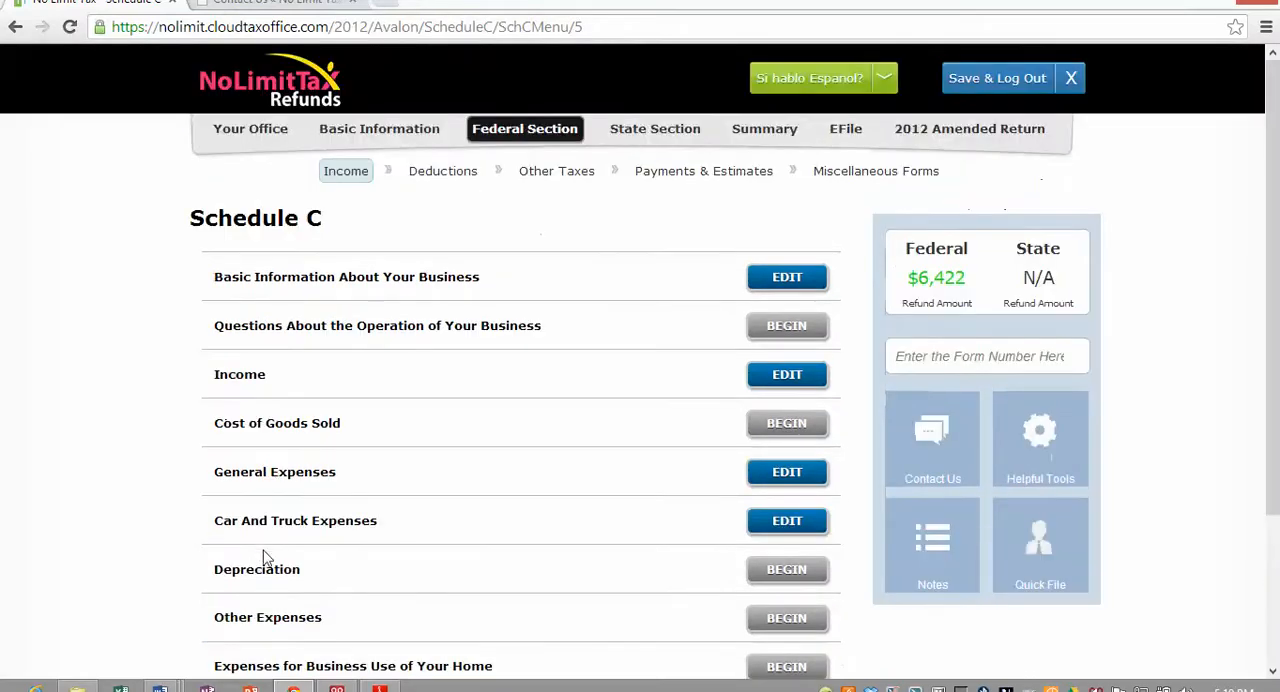
scroll(270, 570, down, 1)
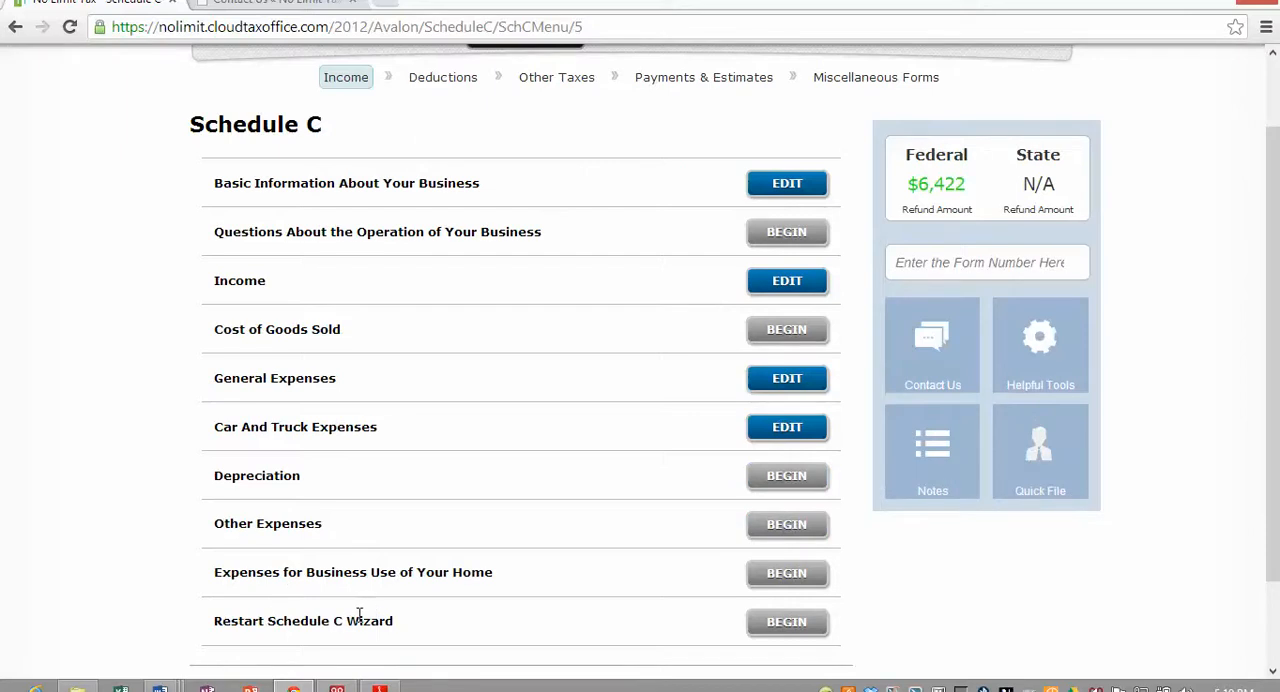
scroll(510, 400, up, 1)
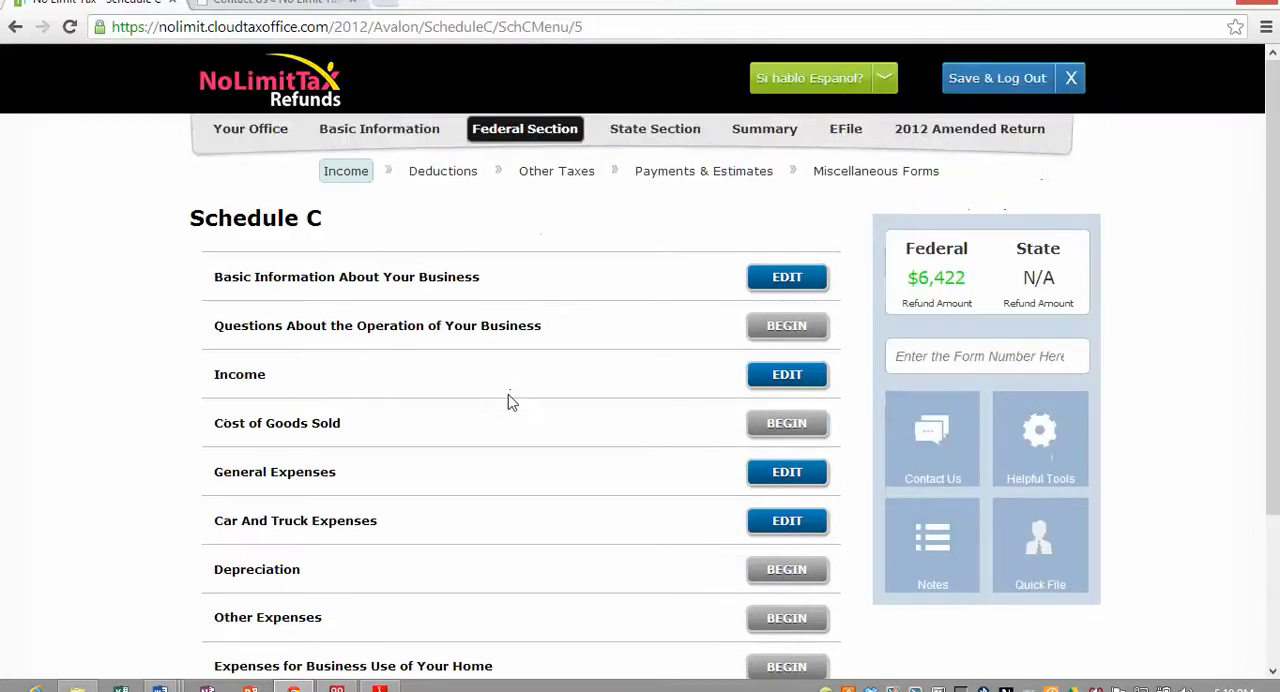
click(421, 170)
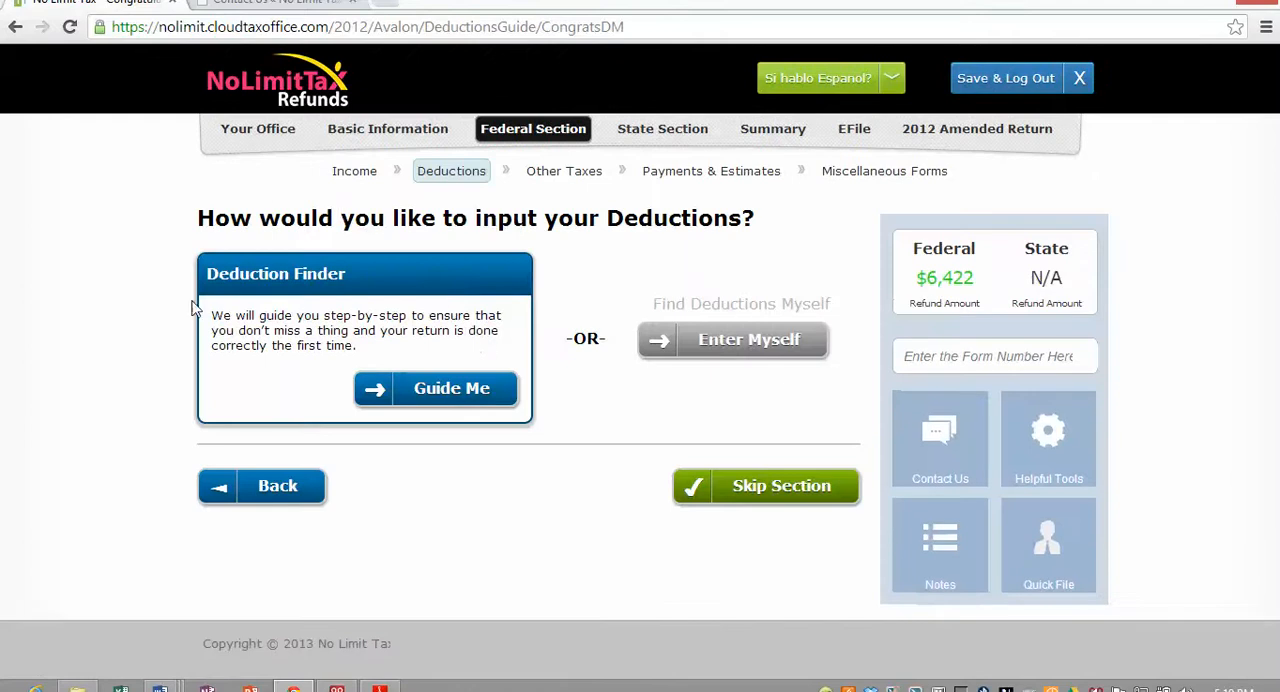
click(754, 347)
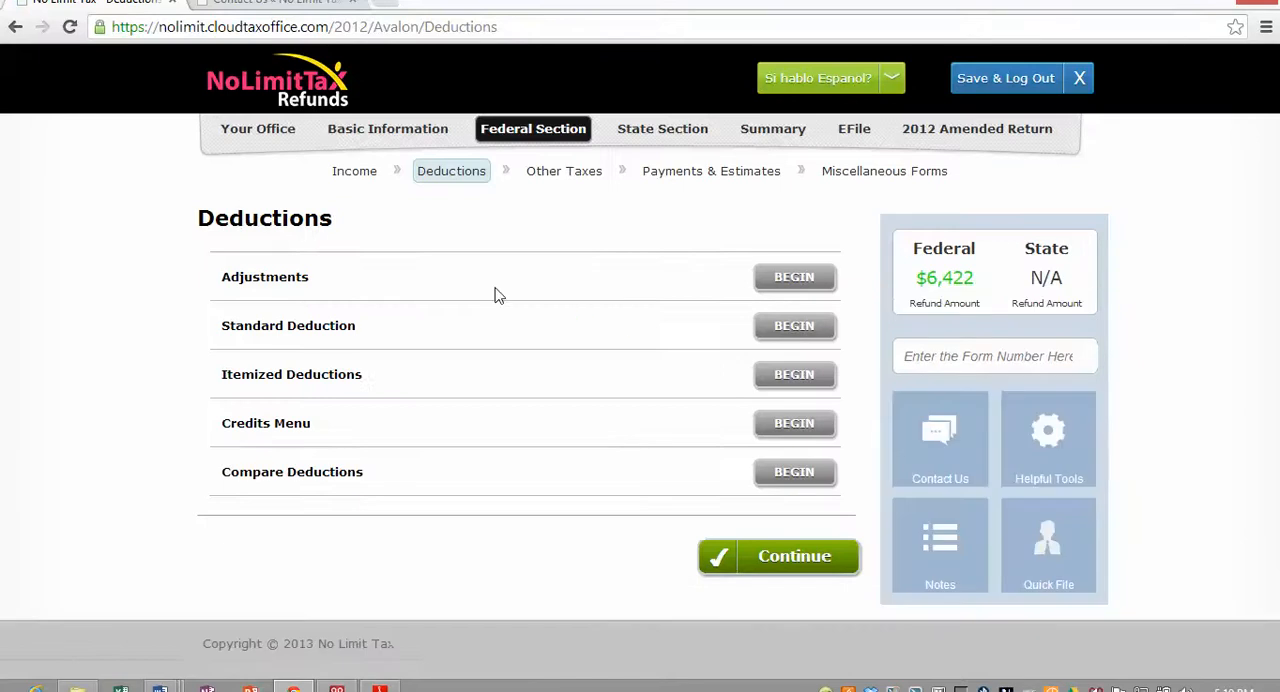
click(794, 381)
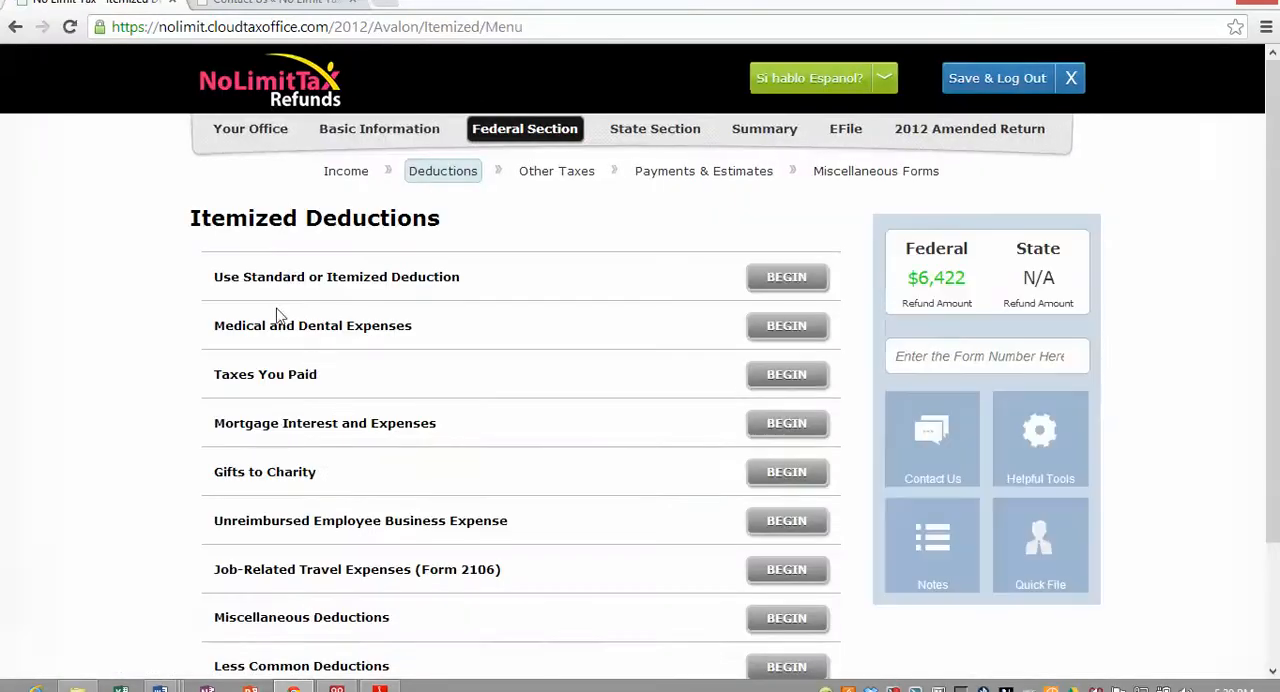
- Add a cash gift to charity with charity name church, description tithe and an amount donated of 500
scroll(322, 561, down, 1)
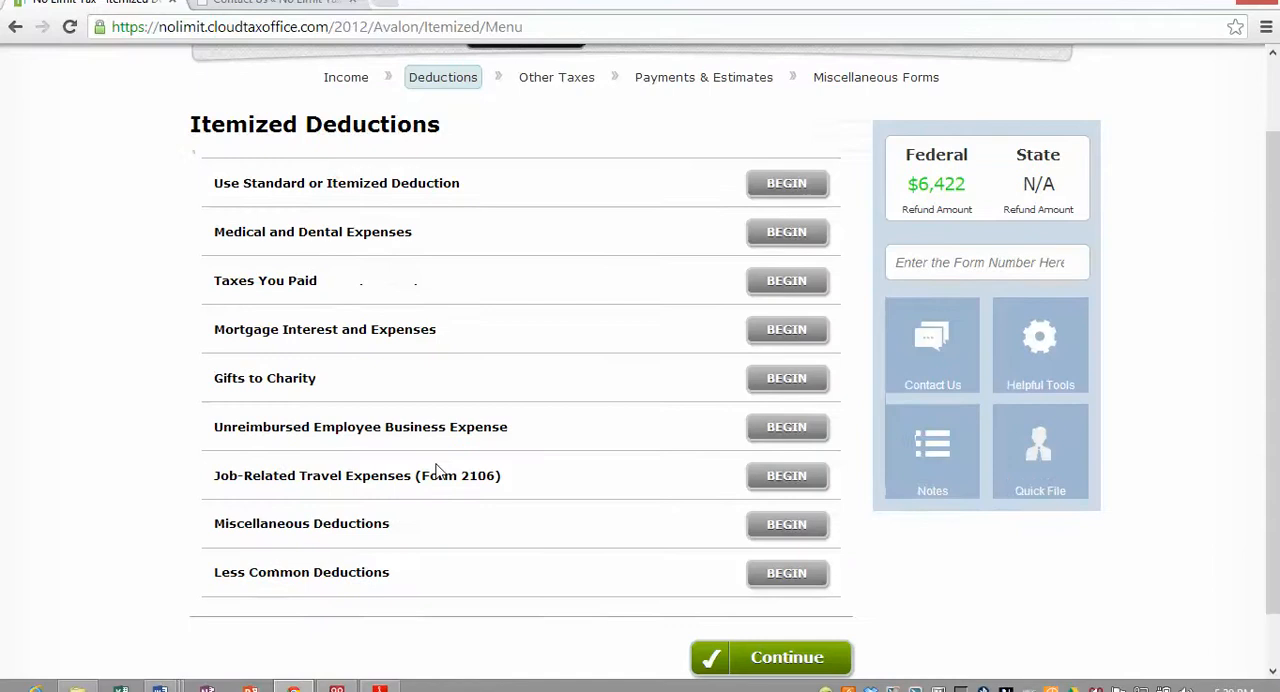
click(779, 377)
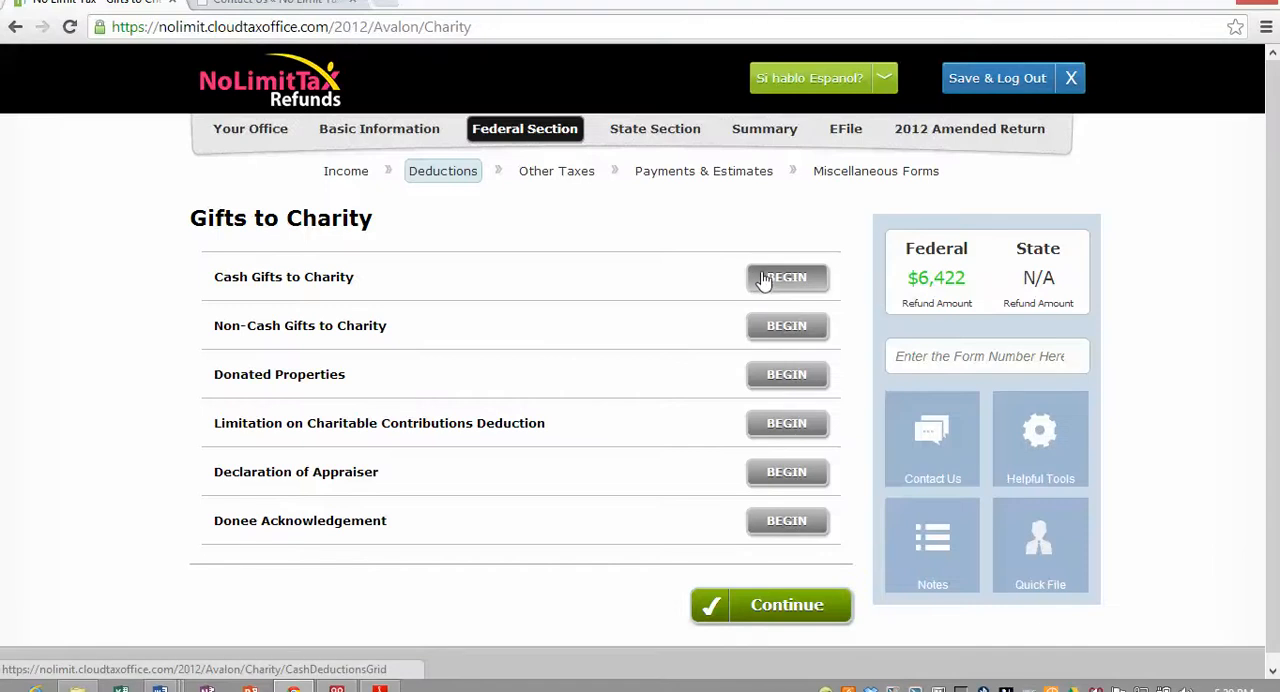
click(765, 280)
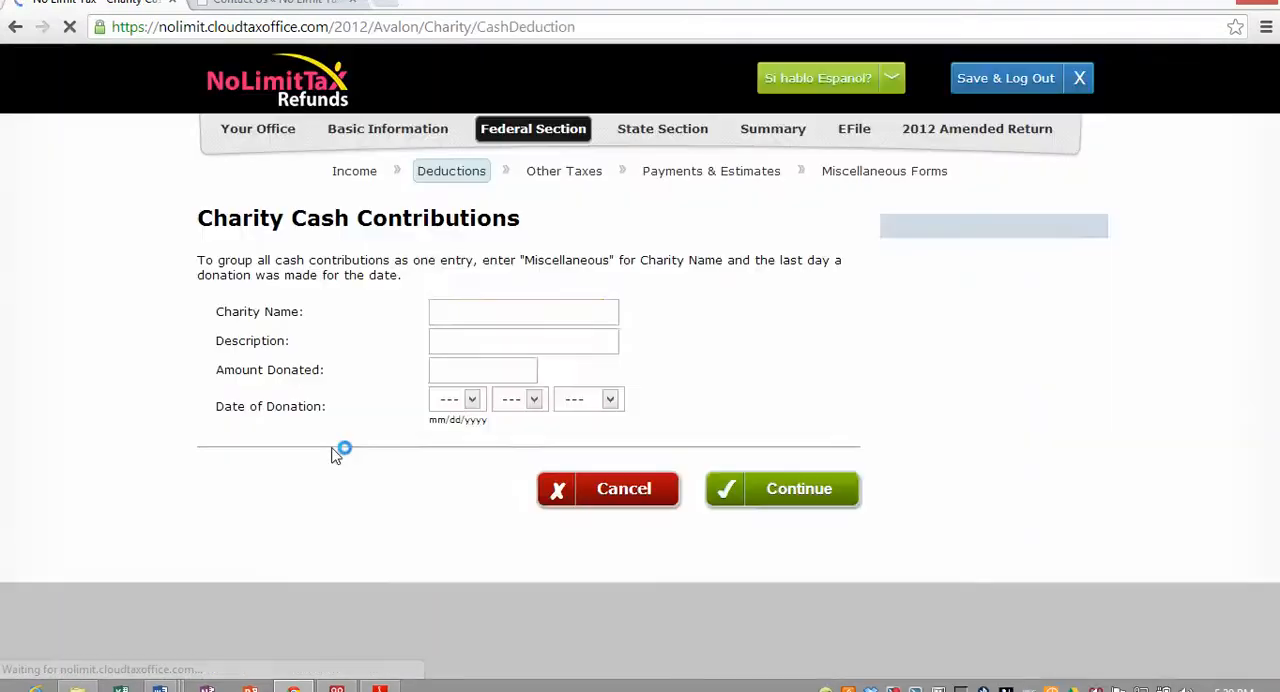
click(430, 314)
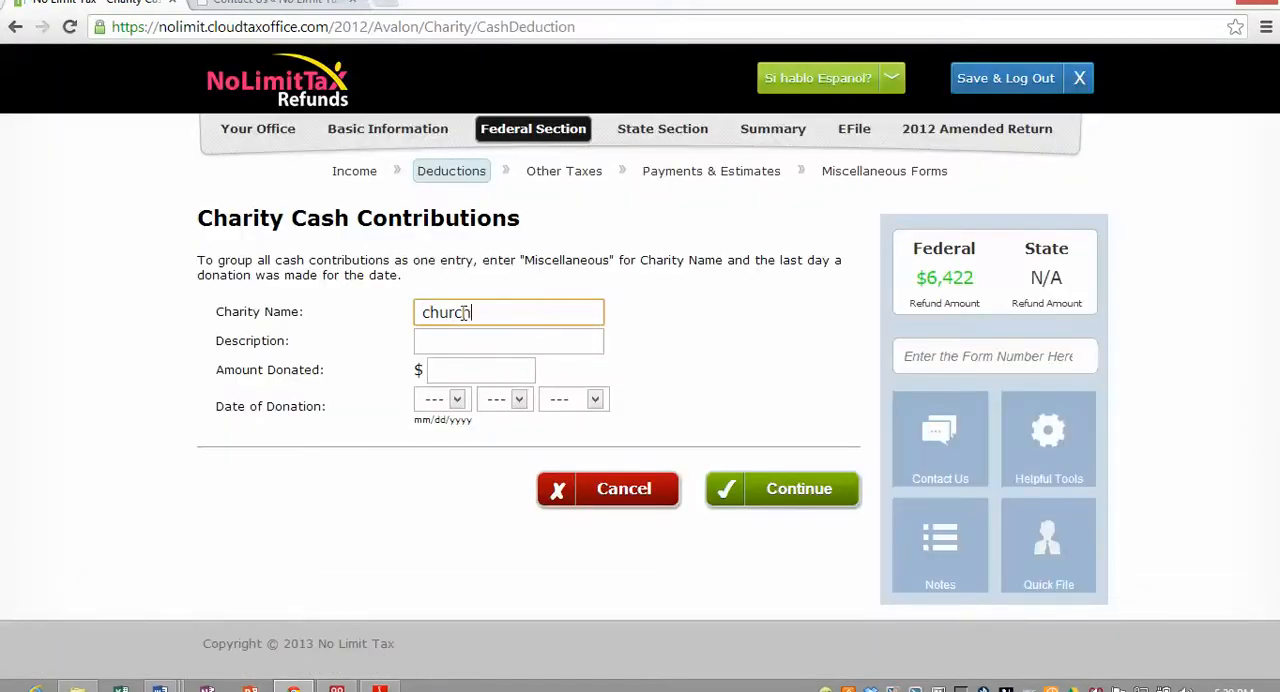
text(church)
key(Tab)
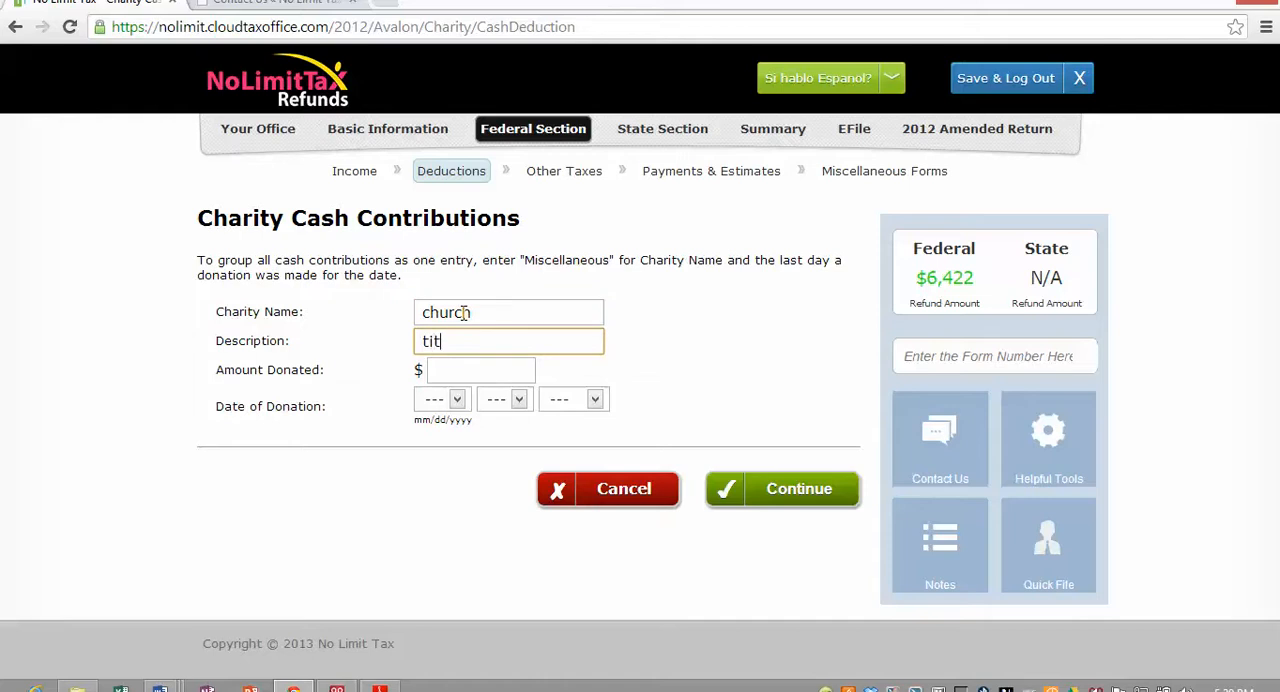
key(Tab)
text(50)
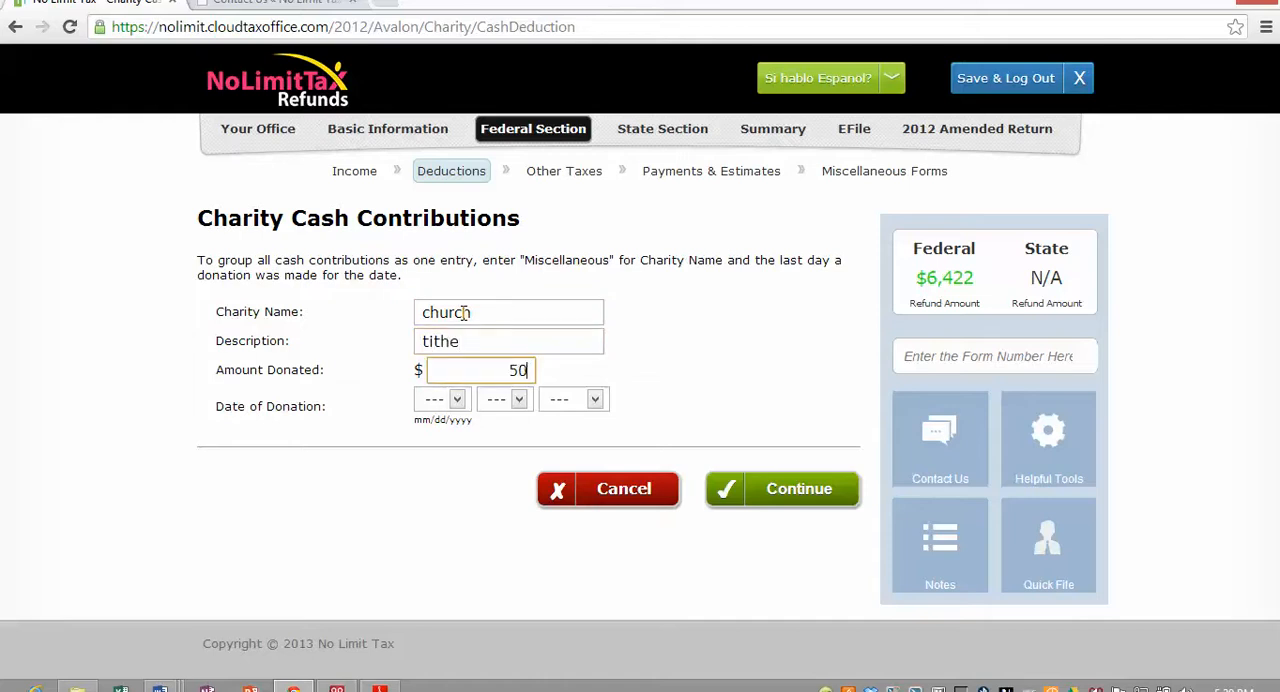
text(0)
- Set the donation date to 1/1/2012, save the cash contribution and return to the Gifts to Charity overview
key(Tab)
key(Tab)
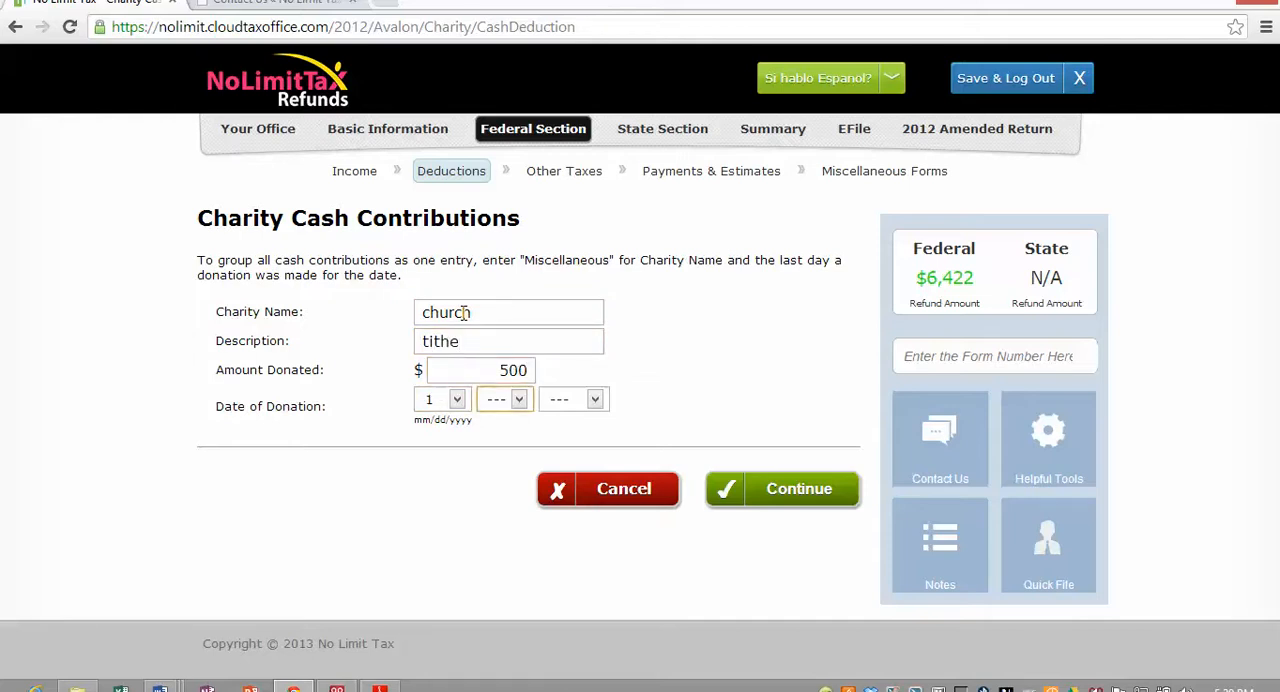
key(1)
key(Tab)
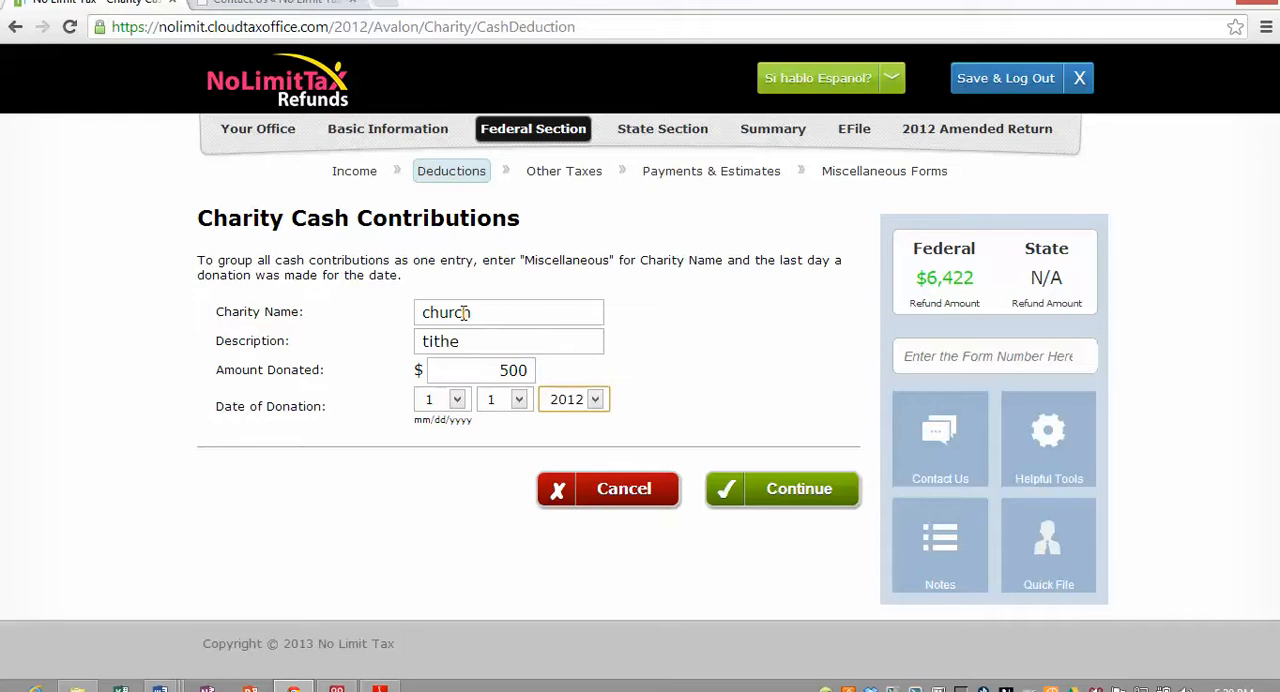
key(Tab)
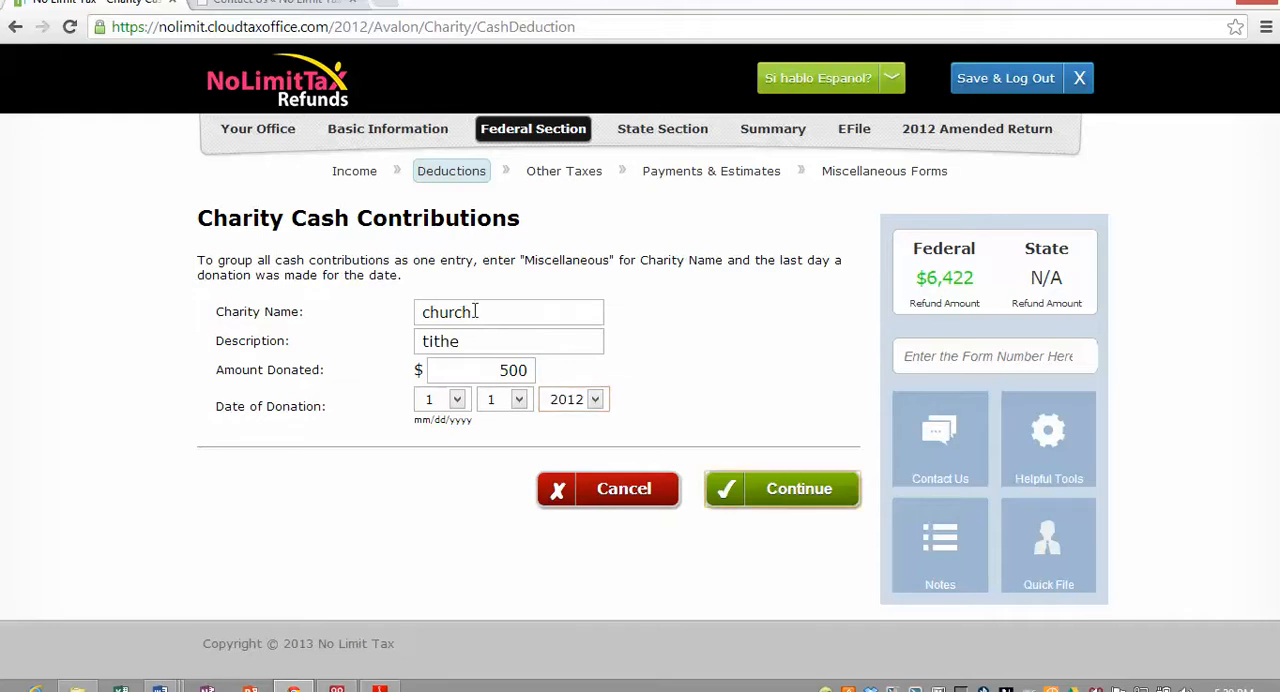
click(789, 491)
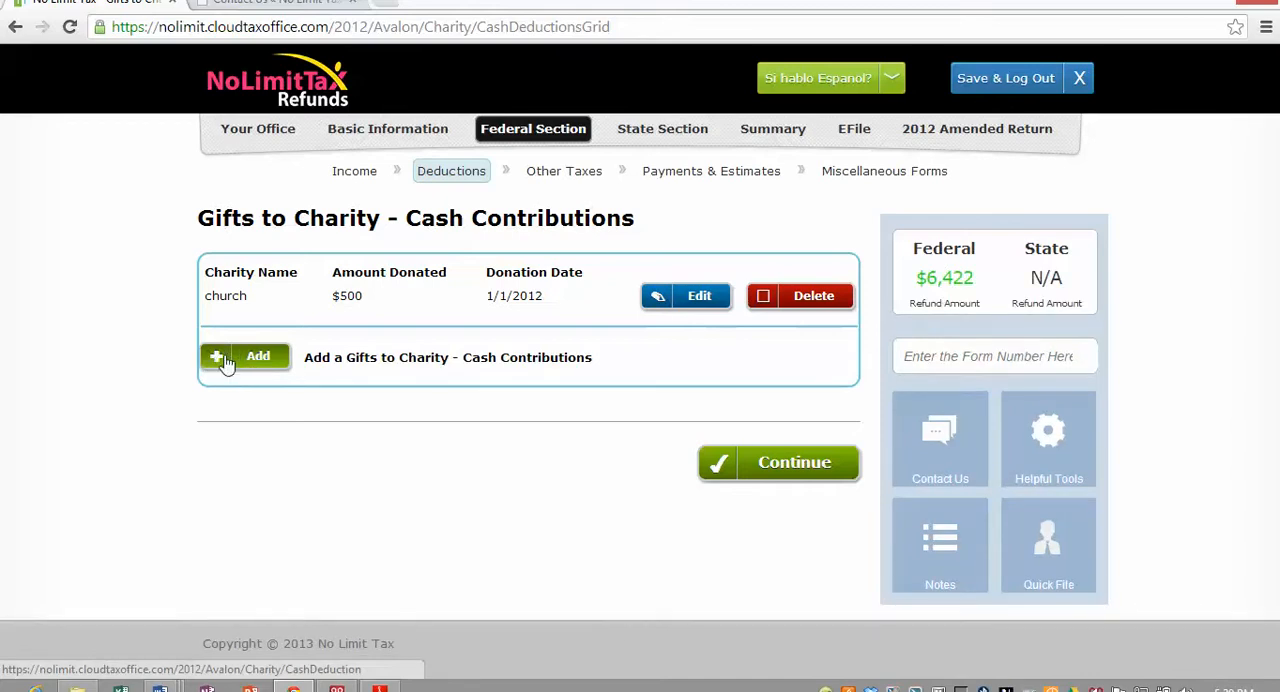
click(806, 478)
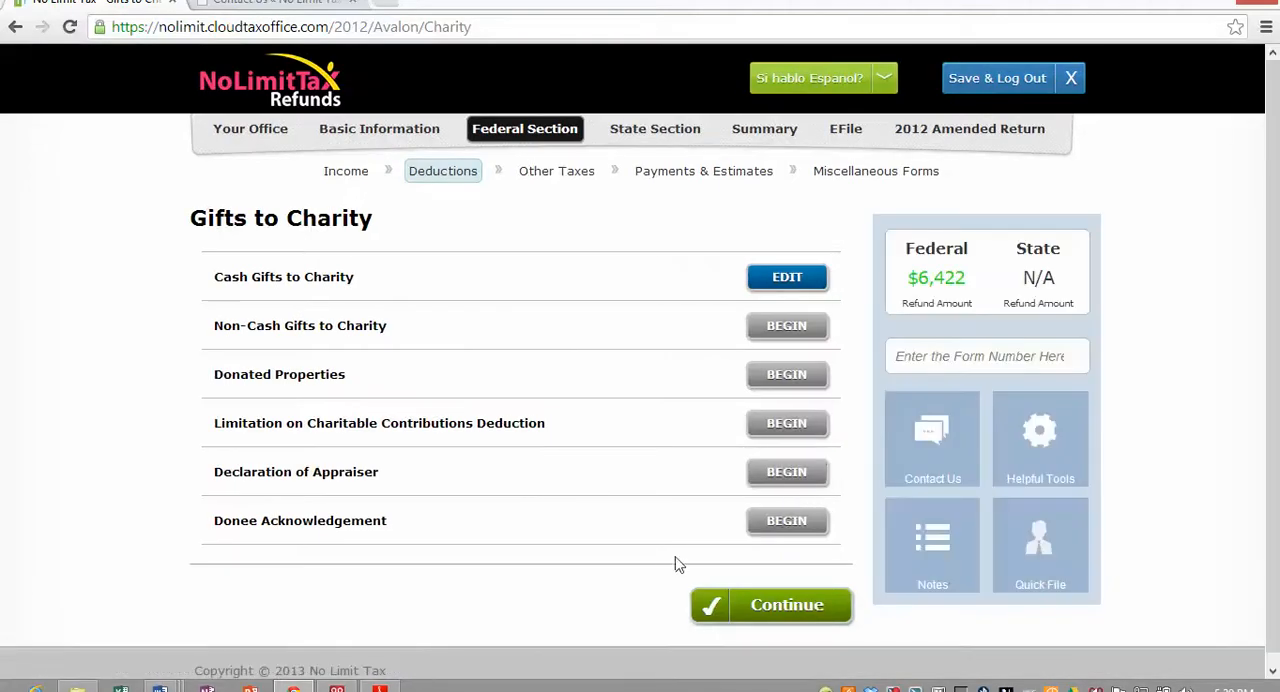
- Start adding a state return, then cancel it at the state selection and continue to the summary
click(656, 131)
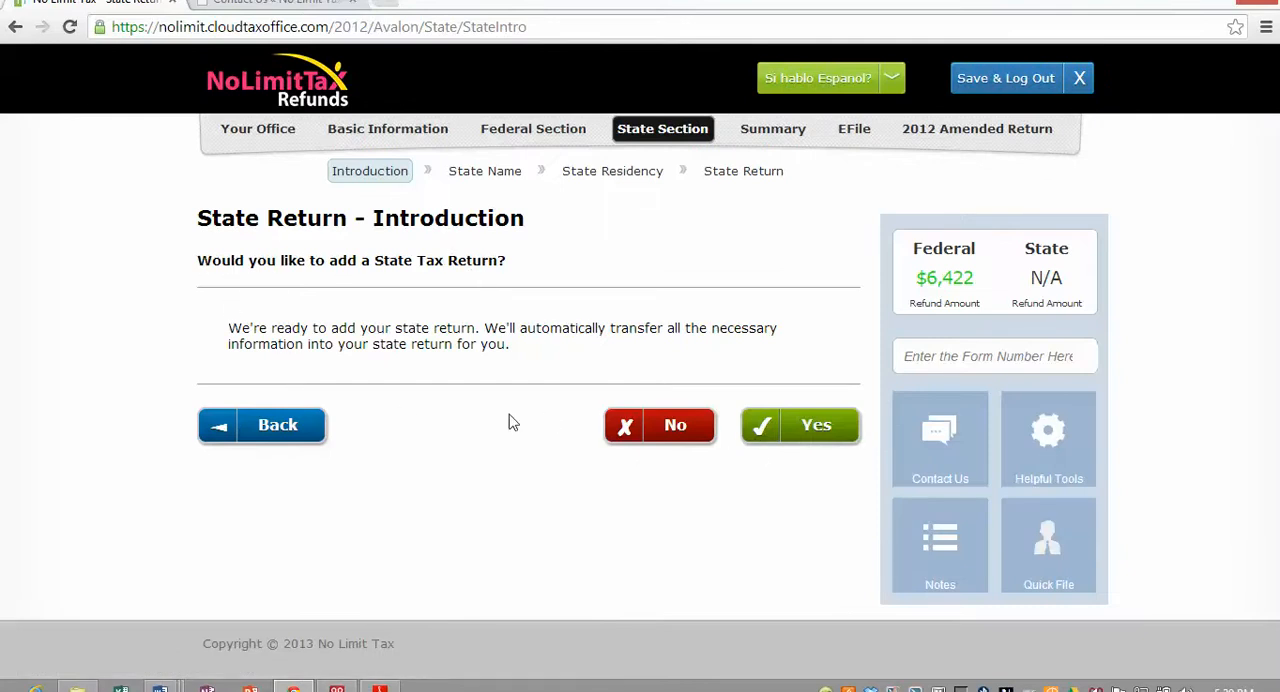
click(823, 437)
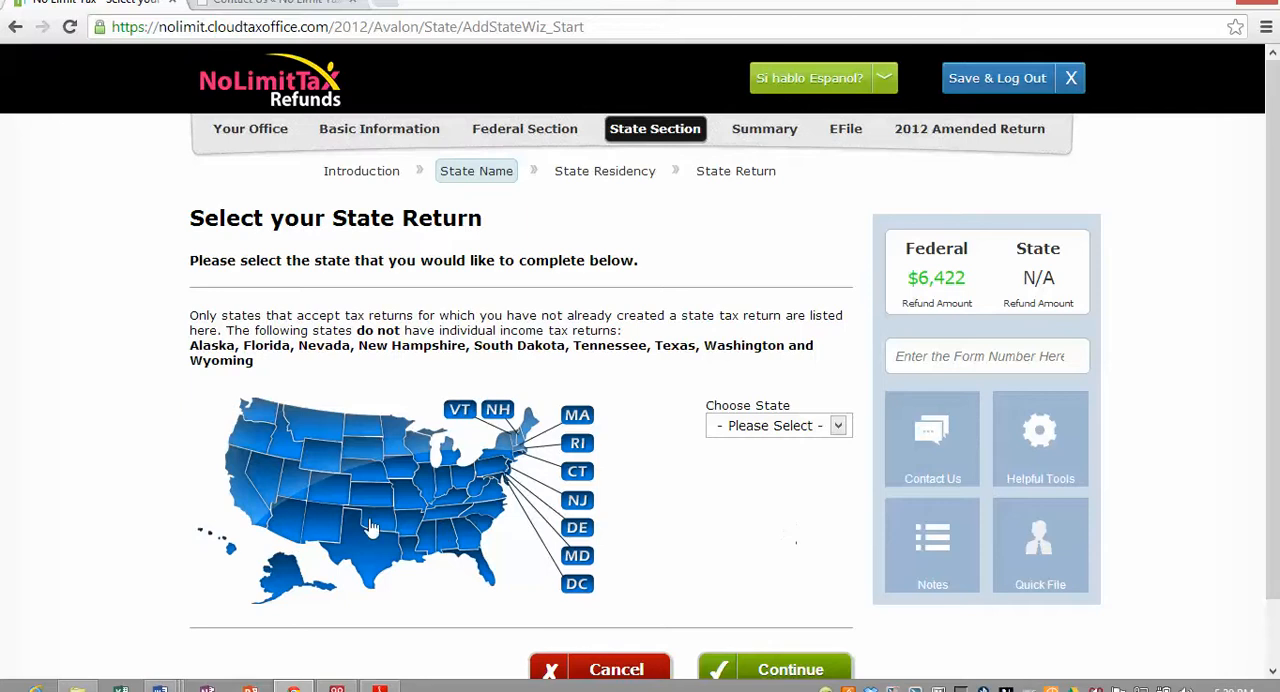
click(838, 427)
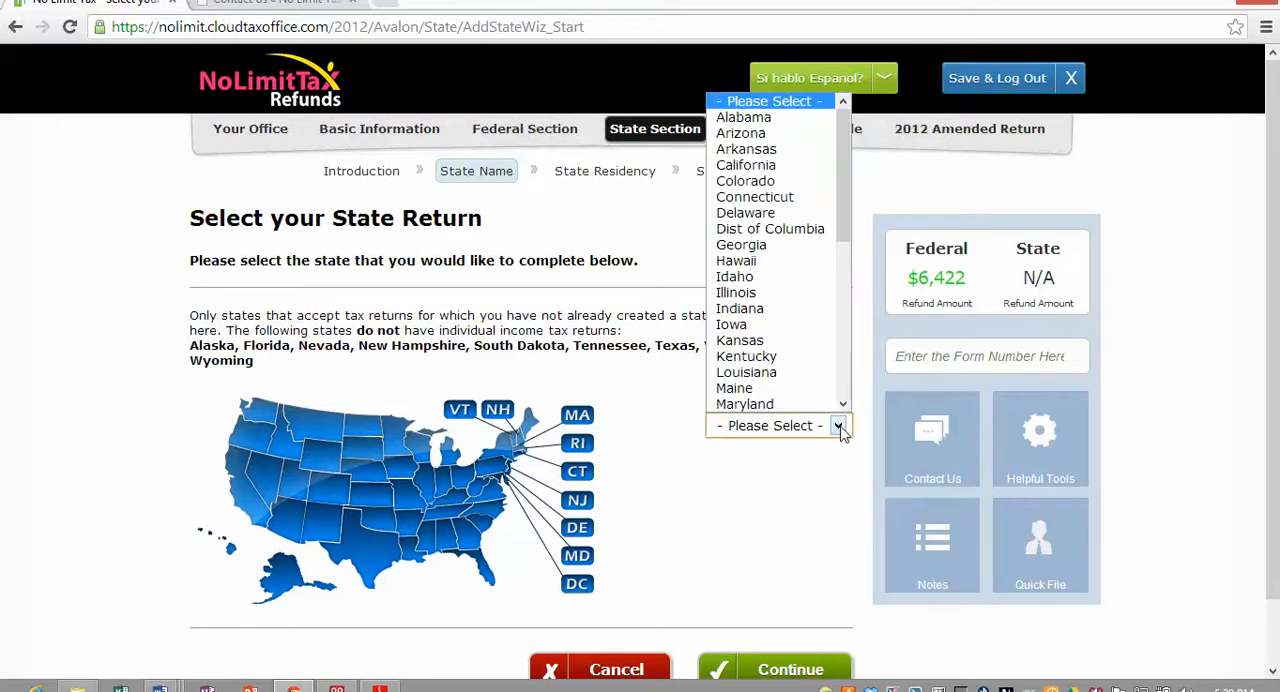
mouse_move(848, 230)
mouse_down()
mouse_move(848, 270)
mouse_move(846, 232)
mouse_up()
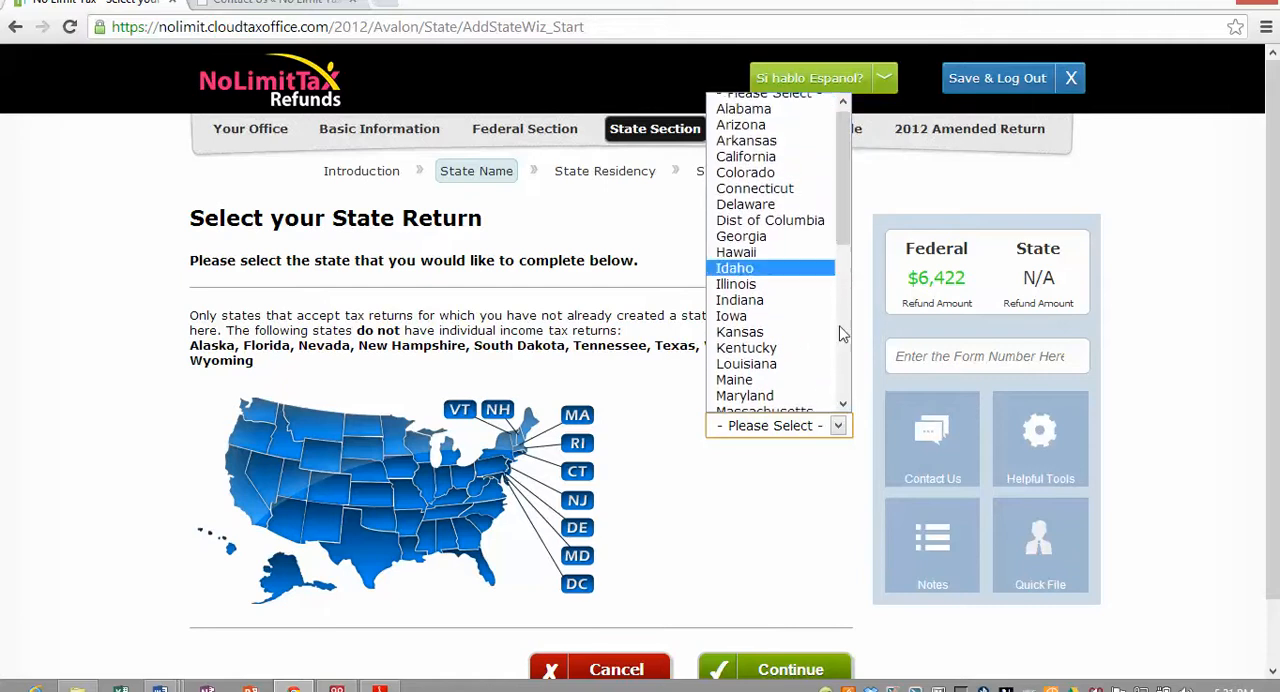
click(695, 560)
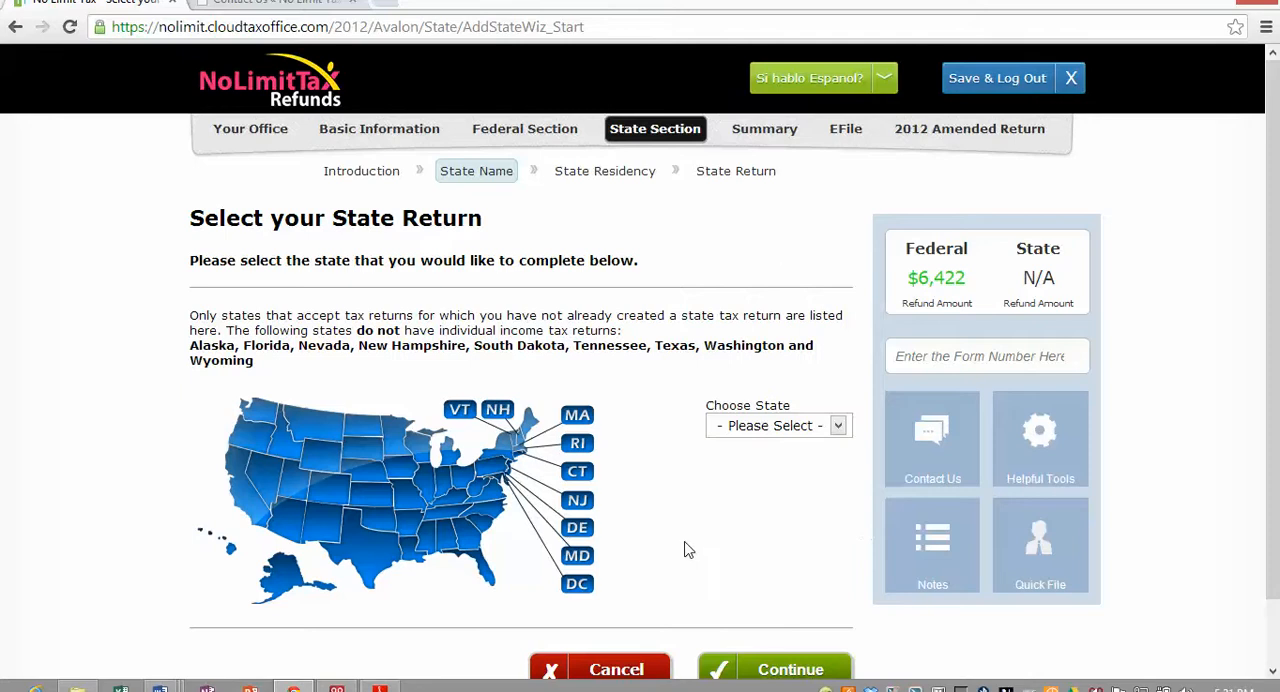
click(630, 670)
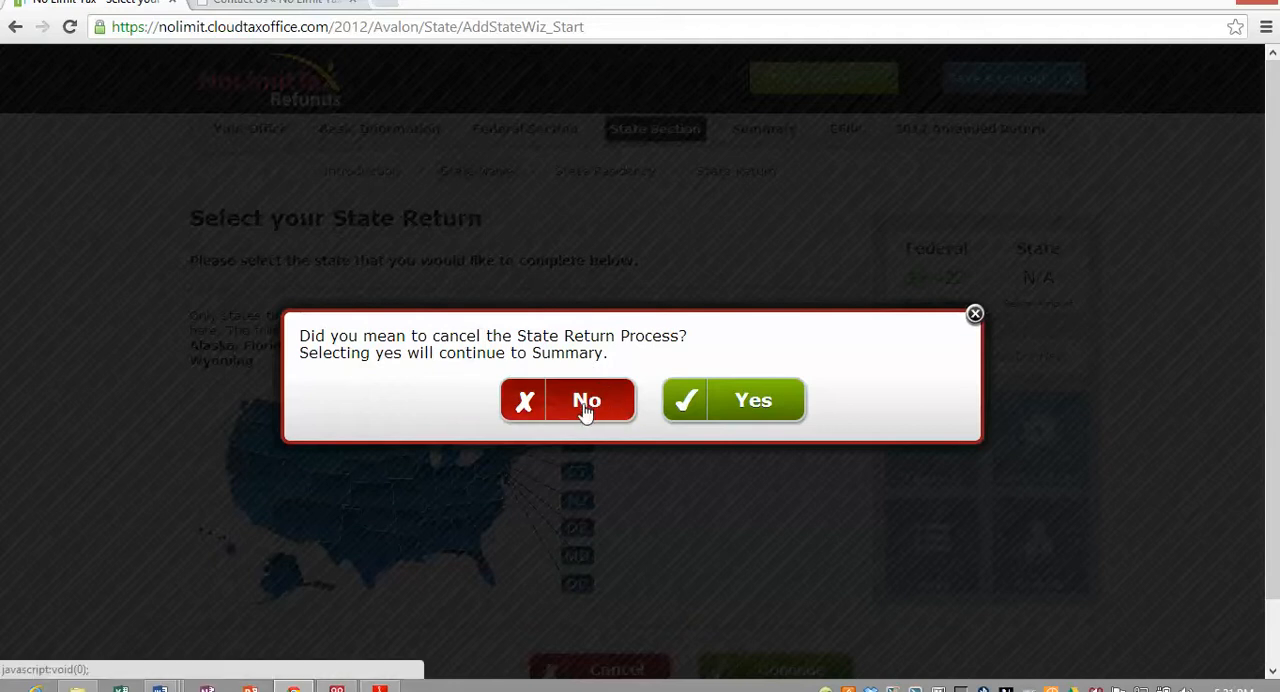
click(729, 404)
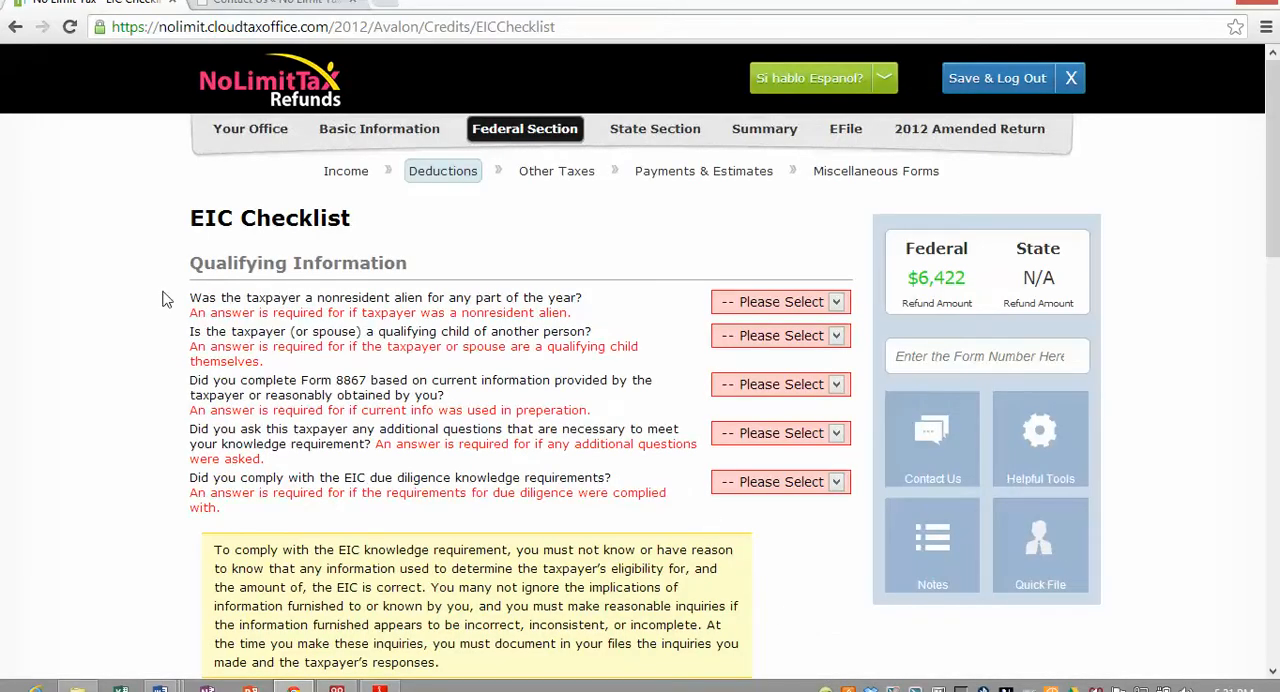
- Answer No on the EIC Checklist for the taxpayer being a nonresident alien and for being a qualifying child of another person
click(836, 302)
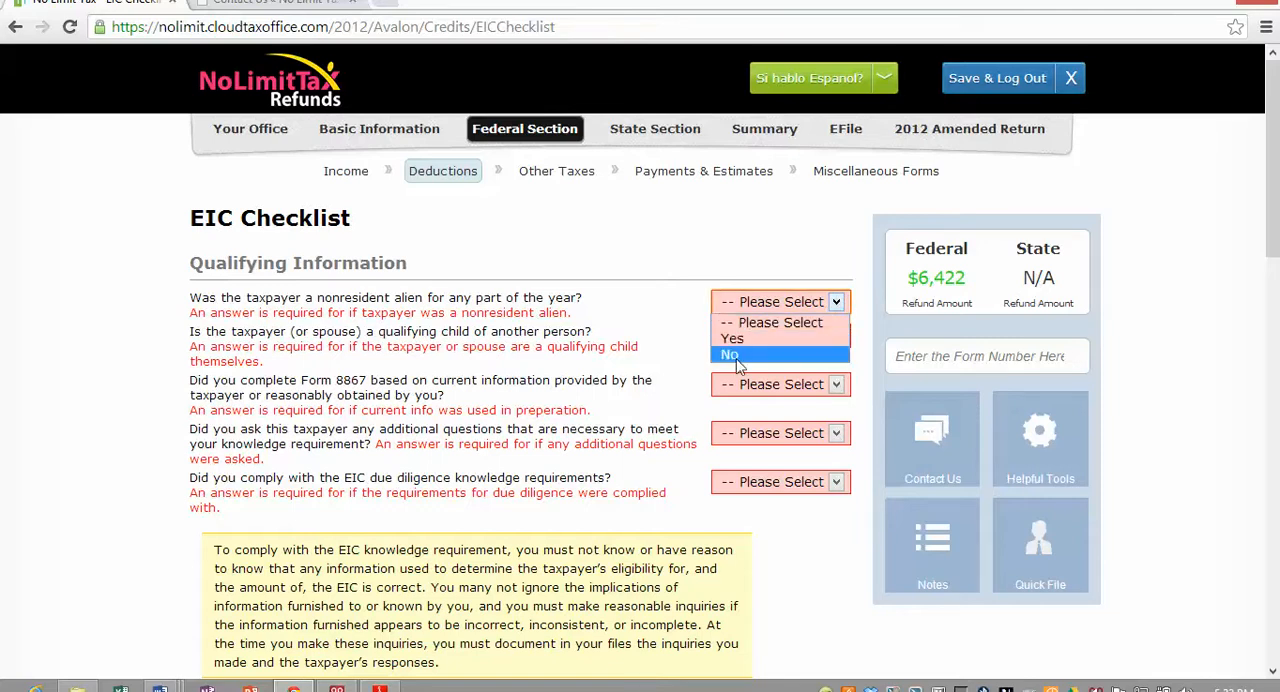
click(730, 354)
click(836, 332)
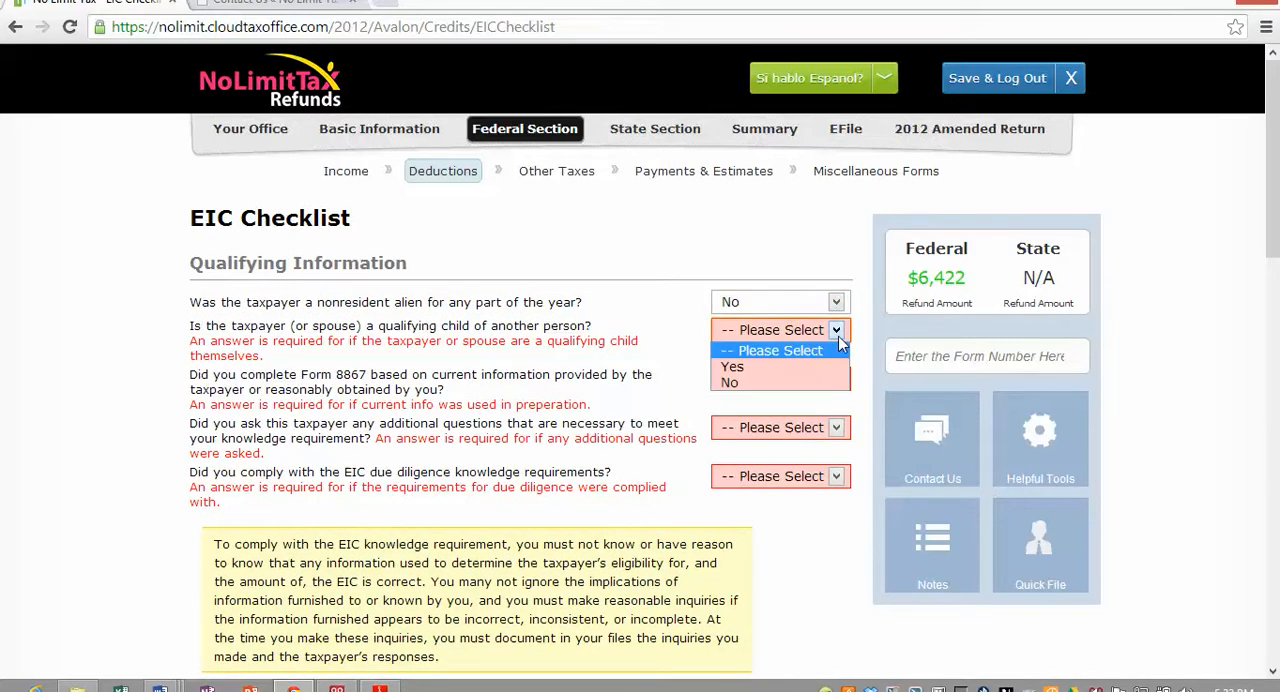
key(Down)
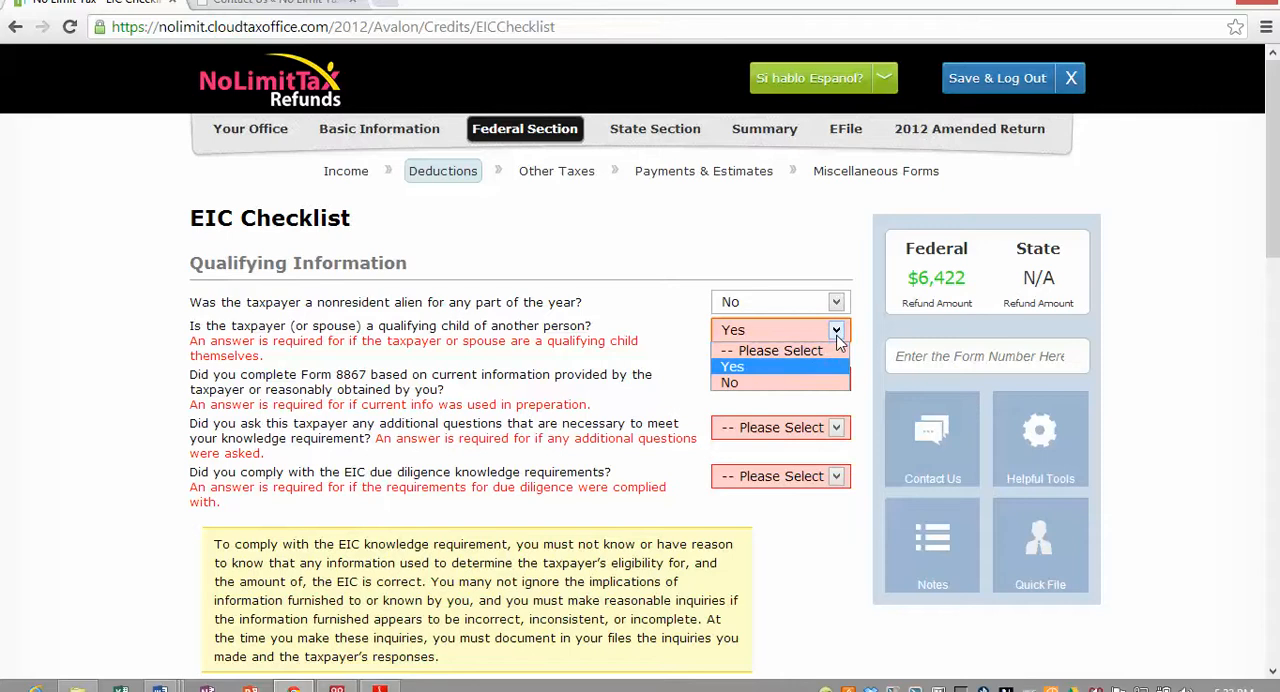
key(Down)
key(Return)
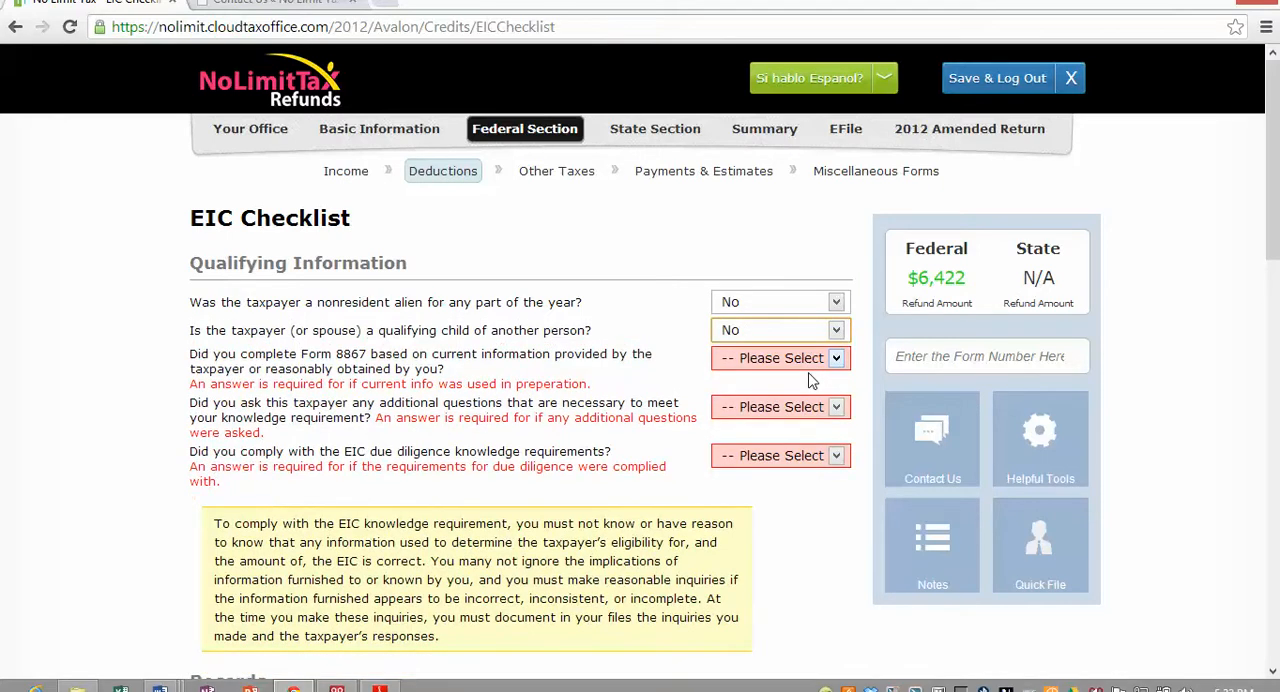
- Answer Yes for completing Form 8867 from current information, asking additional questions, documenting the answers and complying with EIC due diligence
key(Tab)
key(n)
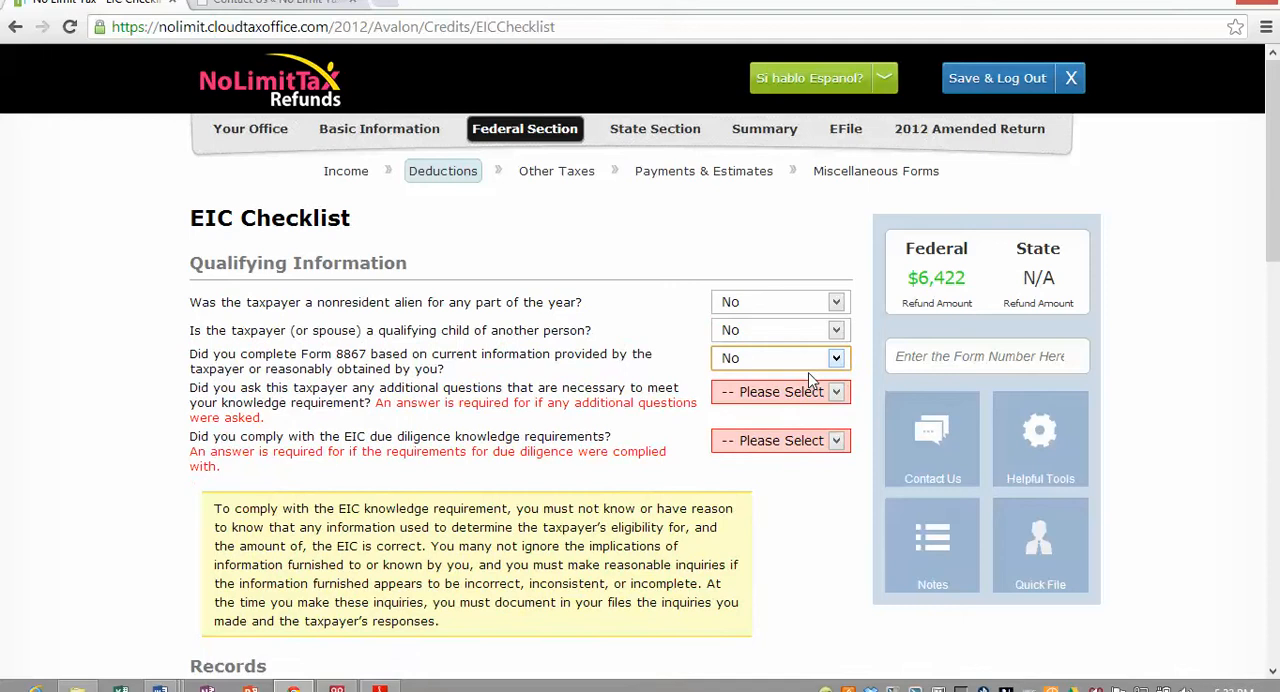
key(Tab)
key(y)
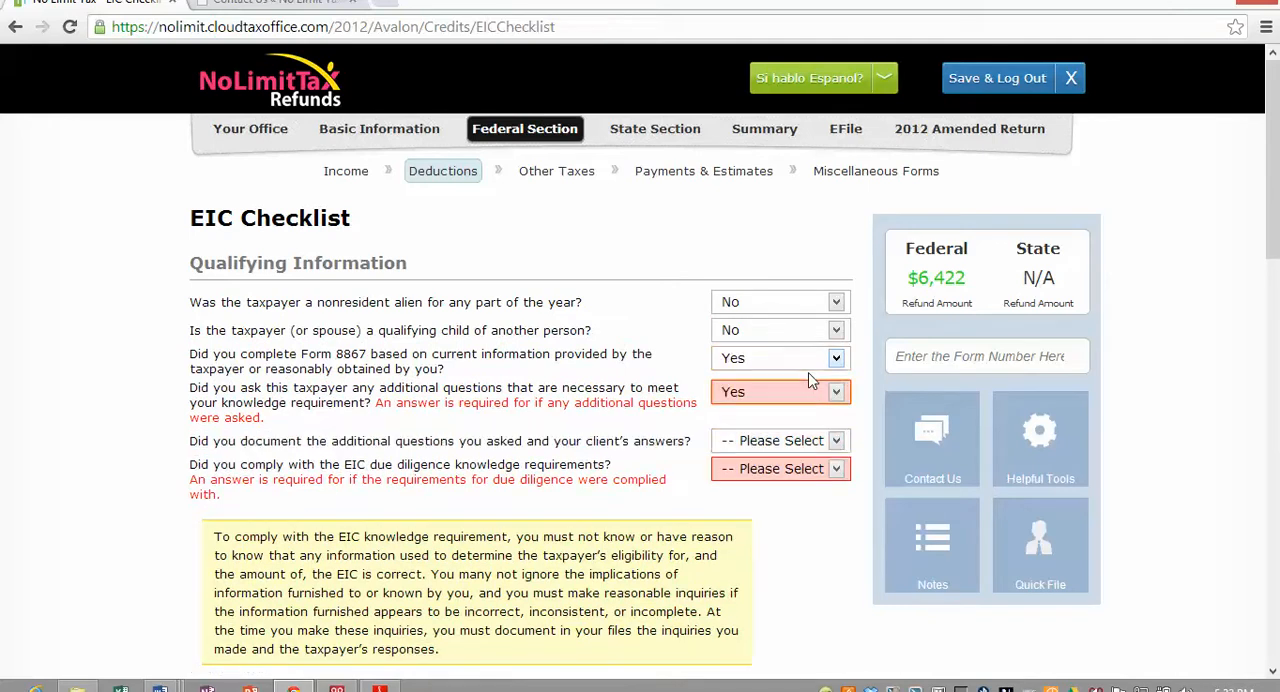
key(Tab)
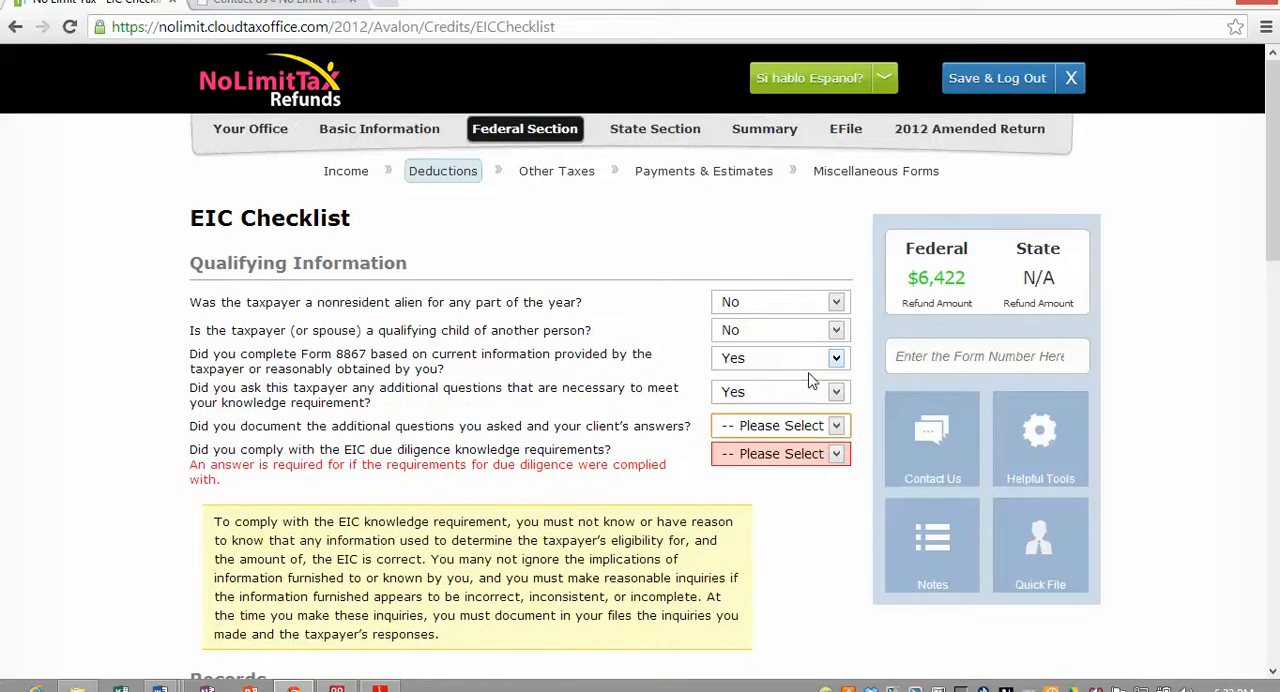
key(y)
key(Tab)
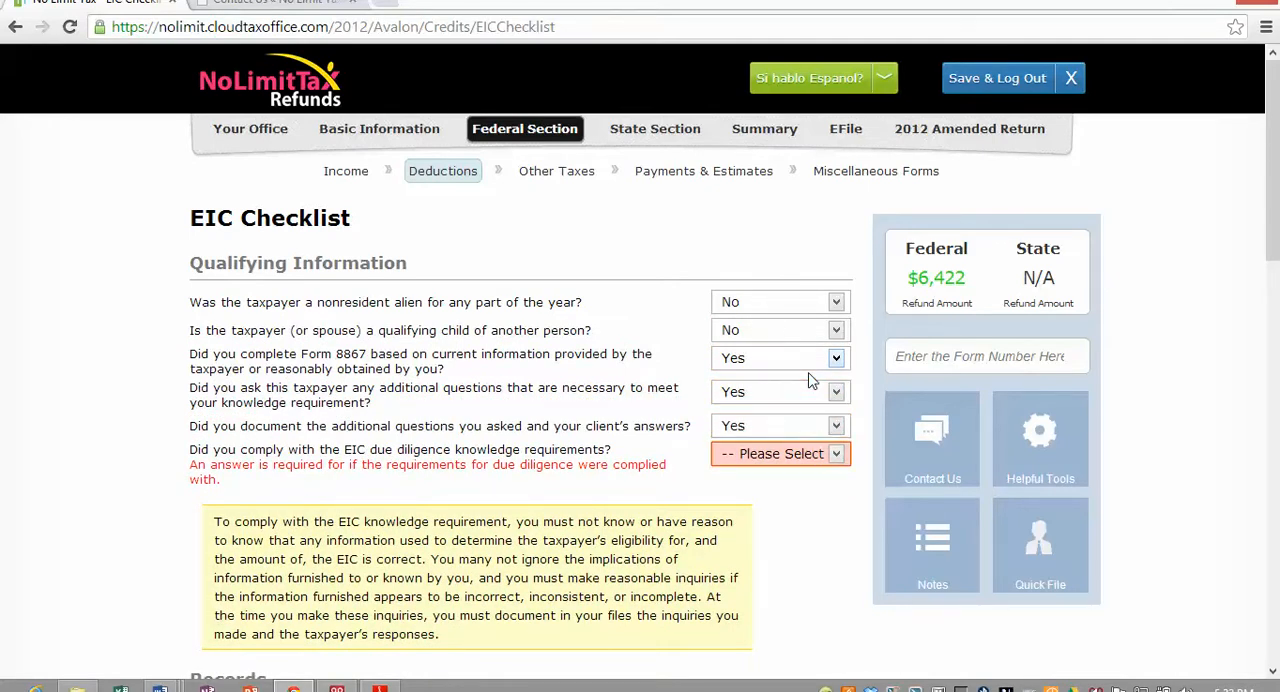
key(y)
key(Tab)
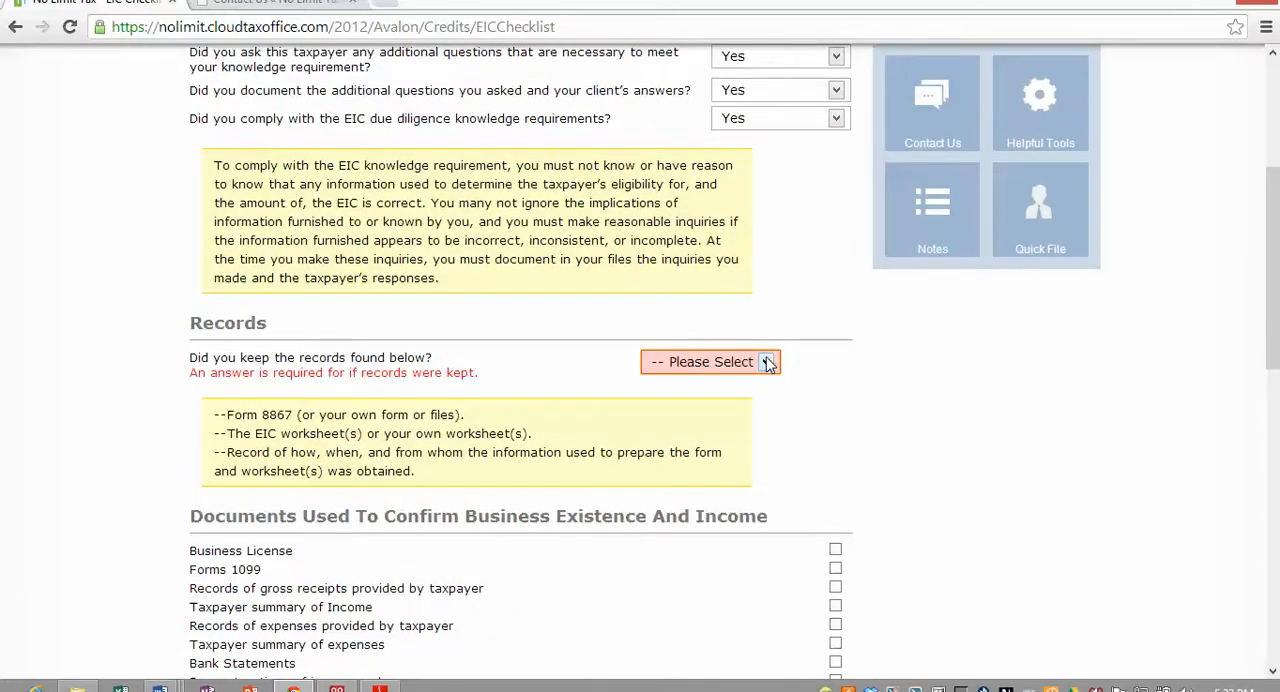
- In the Records section, answer Yes to keeping the records and choose Taxpayer and/or Spouse as the information provider
click(767, 362)
click(717, 400)
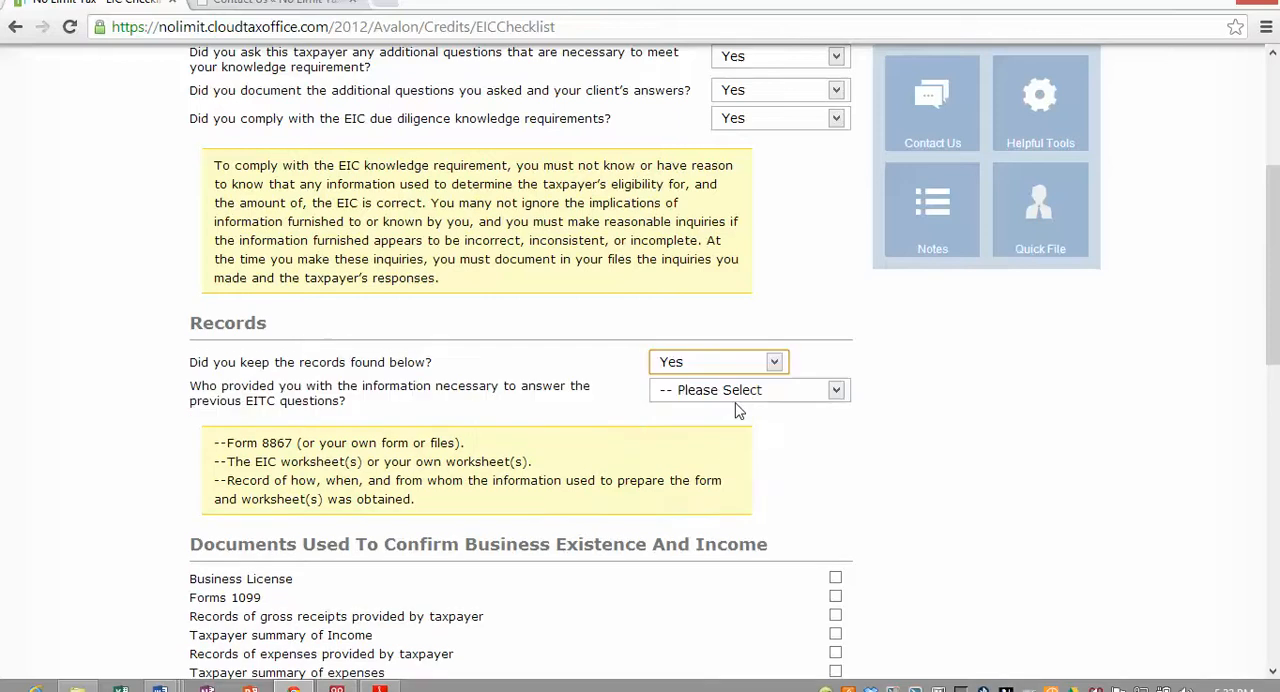
scroll(850, 460, down, 1)
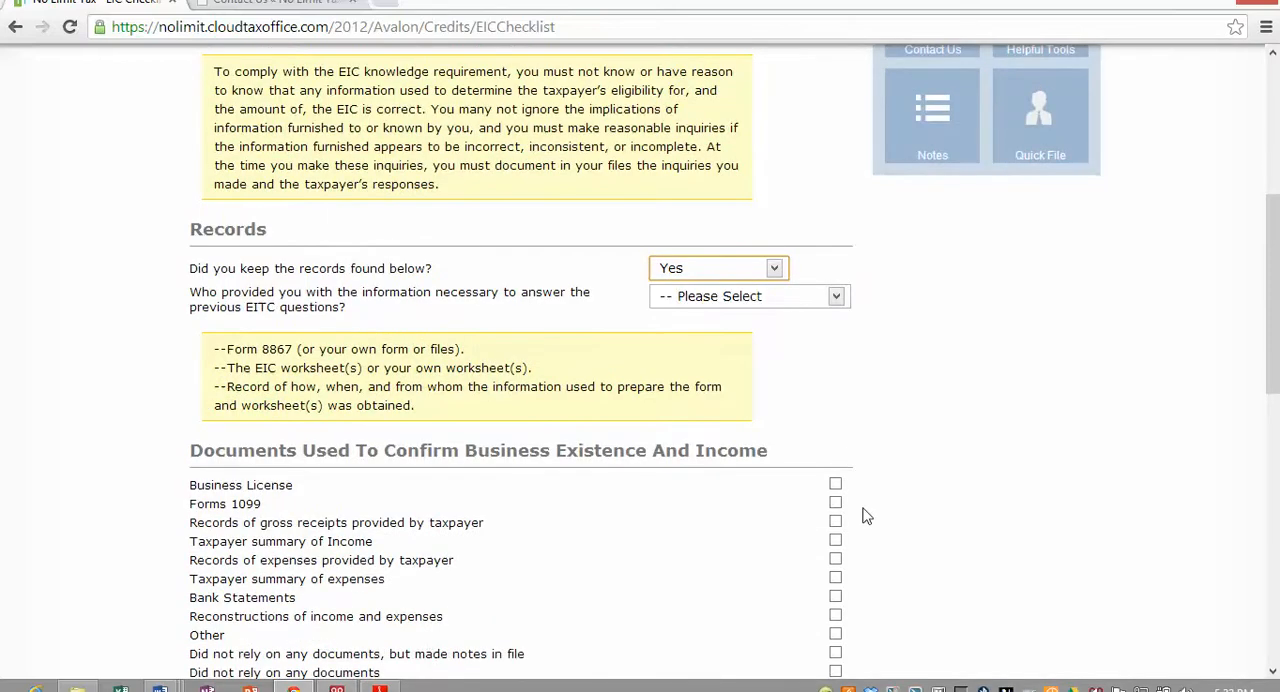
click(836, 297)
click(812, 333)
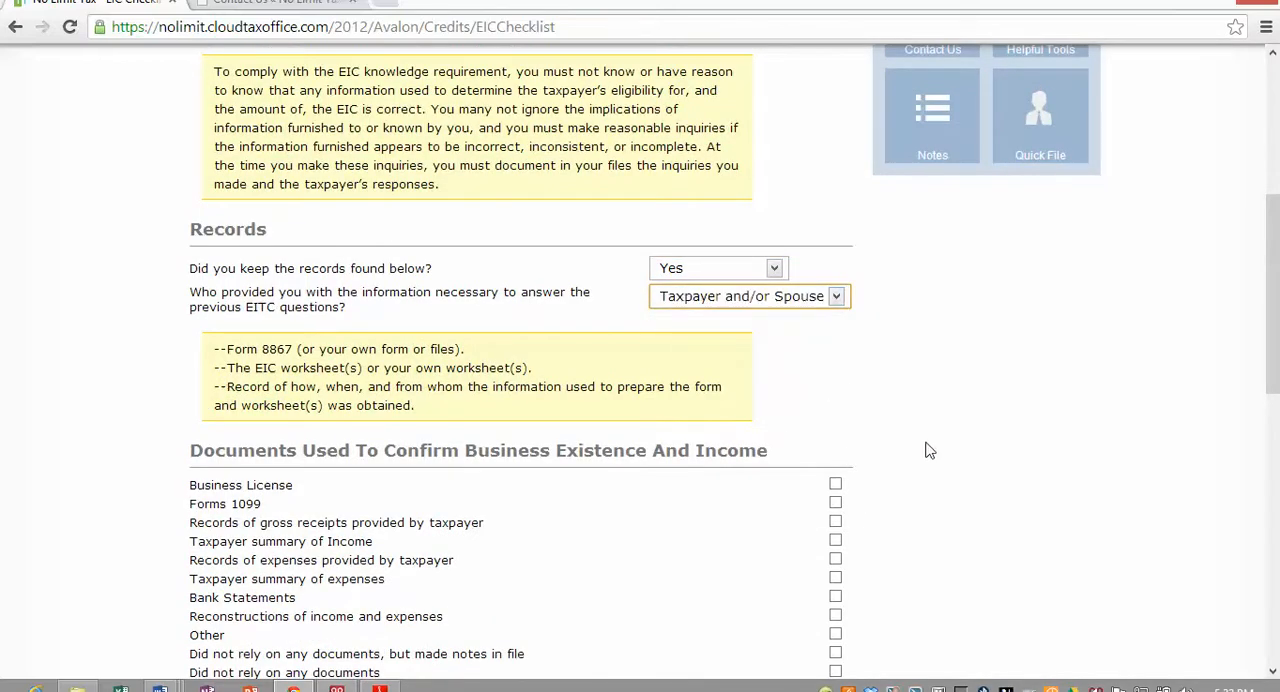
- Mark business license, taxpayer summary of expenses and bank statements as documents confirming business existence and income
scroll(1000, 455, down, 1)
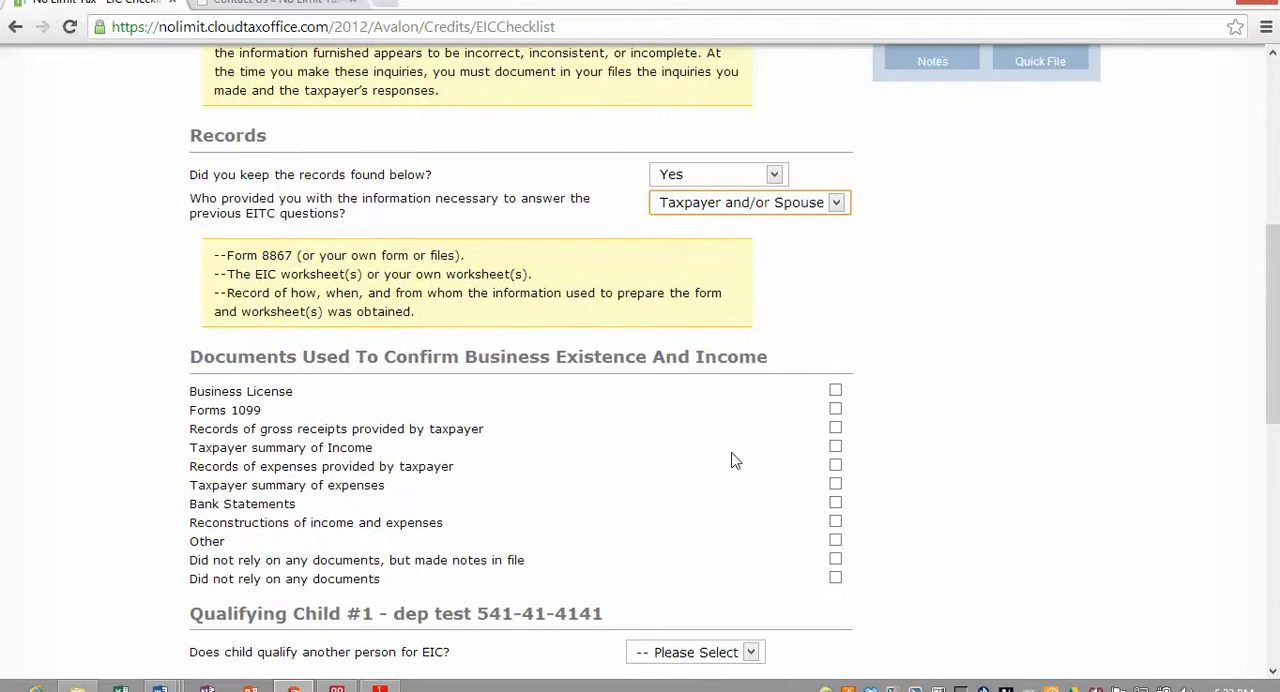
click(835, 392)
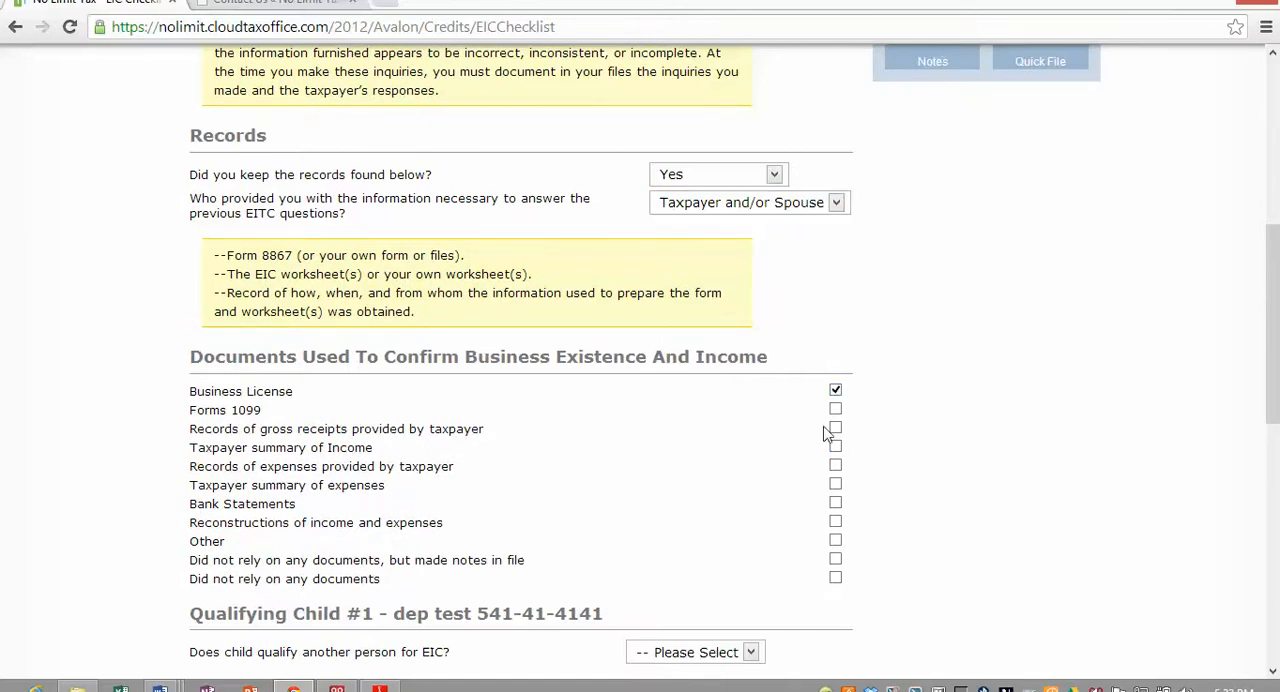
click(835, 484)
click(835, 503)
- Answer No to whether qualifying child #1 qualifies another person for EIC
scroll(700, 515, down, 1)
scroll(760, 515, down, 1)
scroll(787, 520, down, 1)
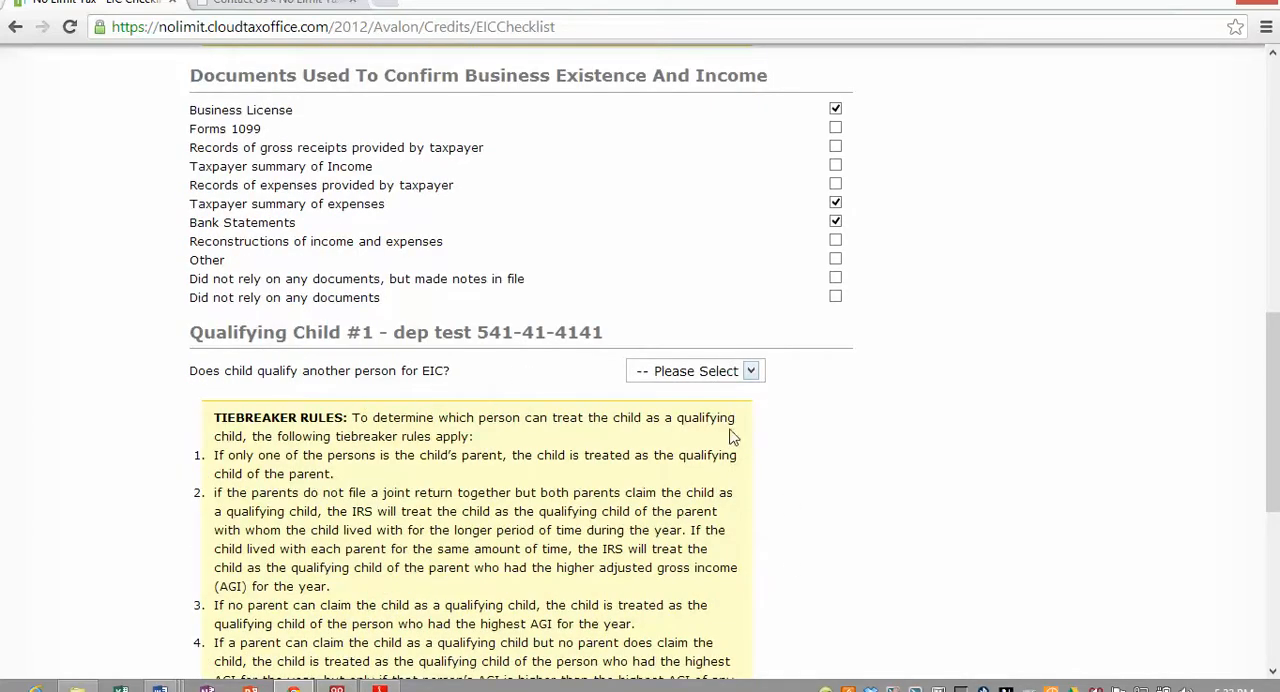
scroll(373, 429, down, 1)
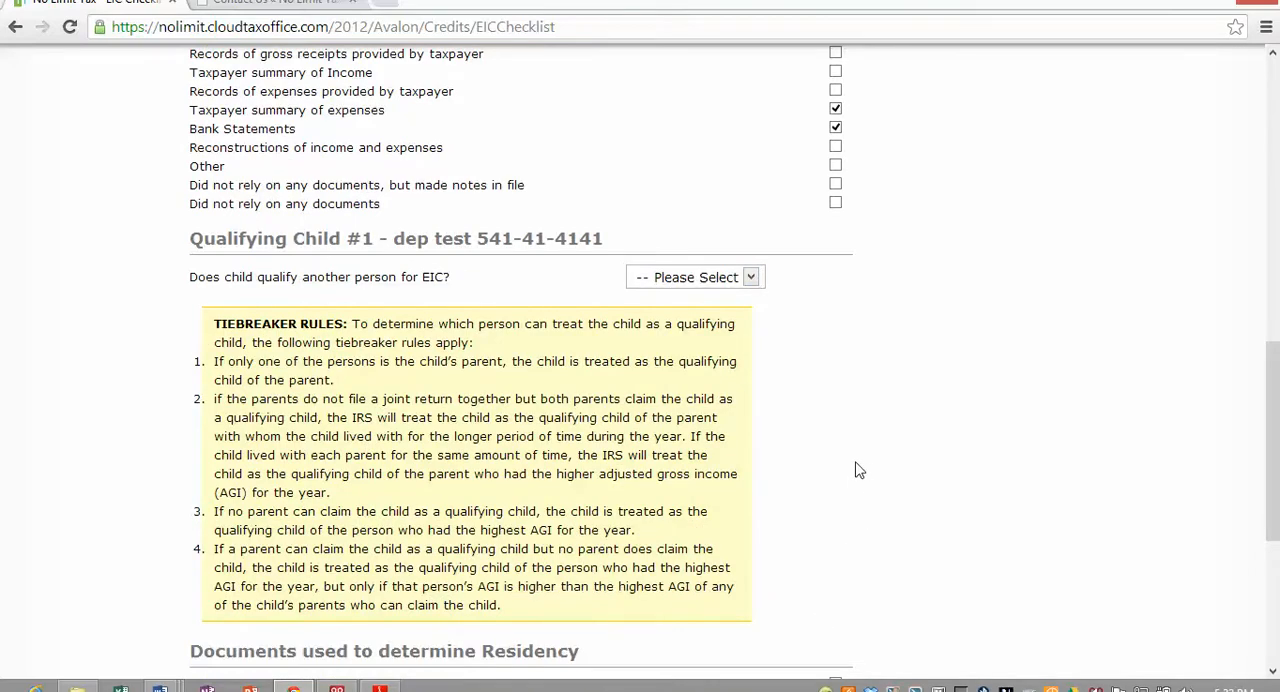
click(748, 280)
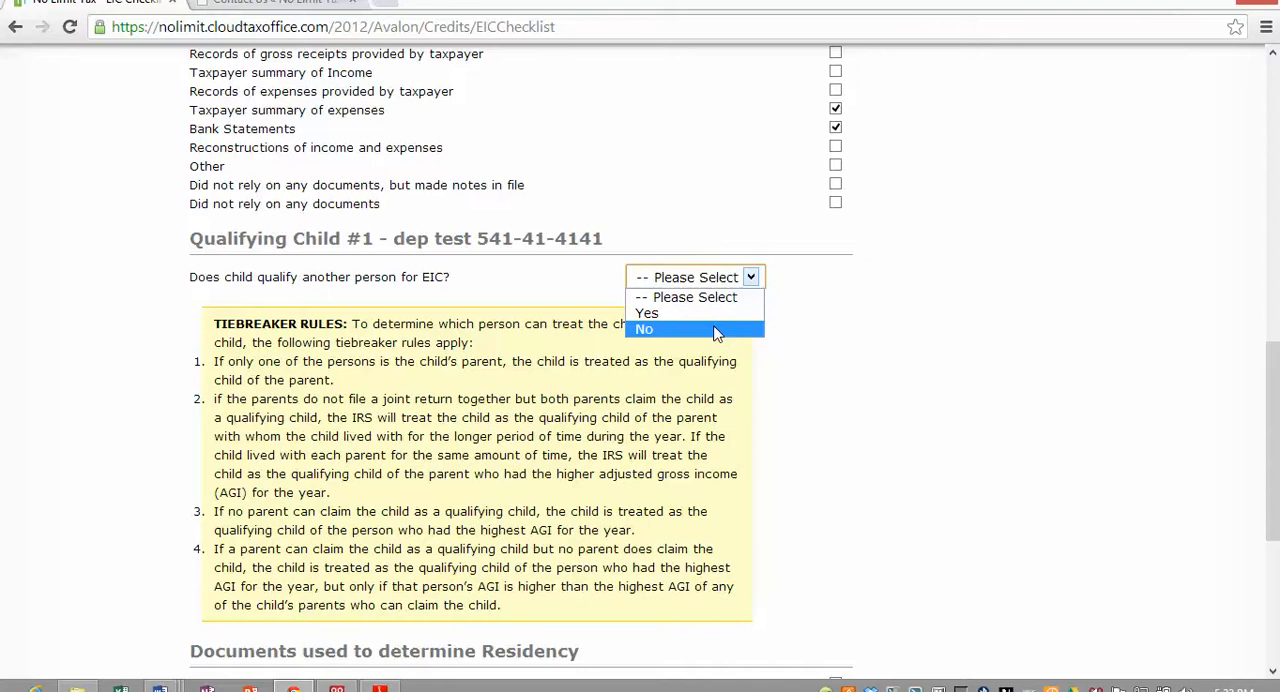
click(716, 330)
- Mark school records, child care provider records and social service records as residency documents, and submit the EIC Checklist
scroll(470, 340, down, 4)
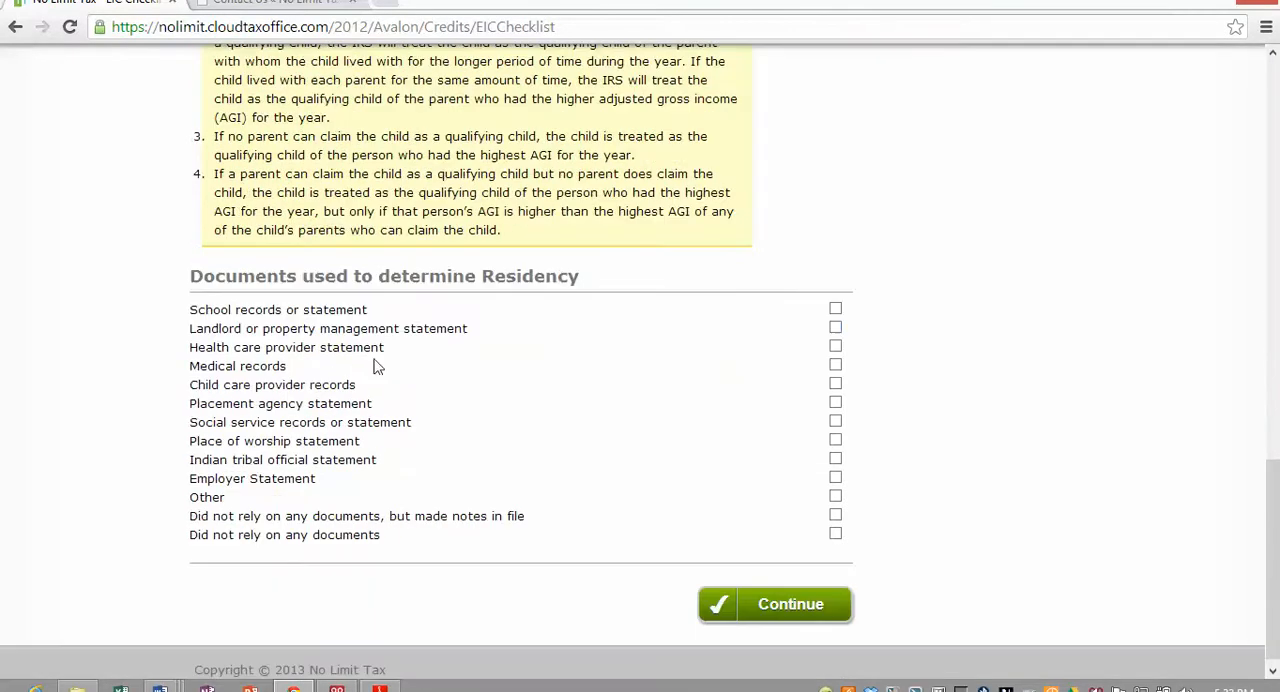
click(836, 311)
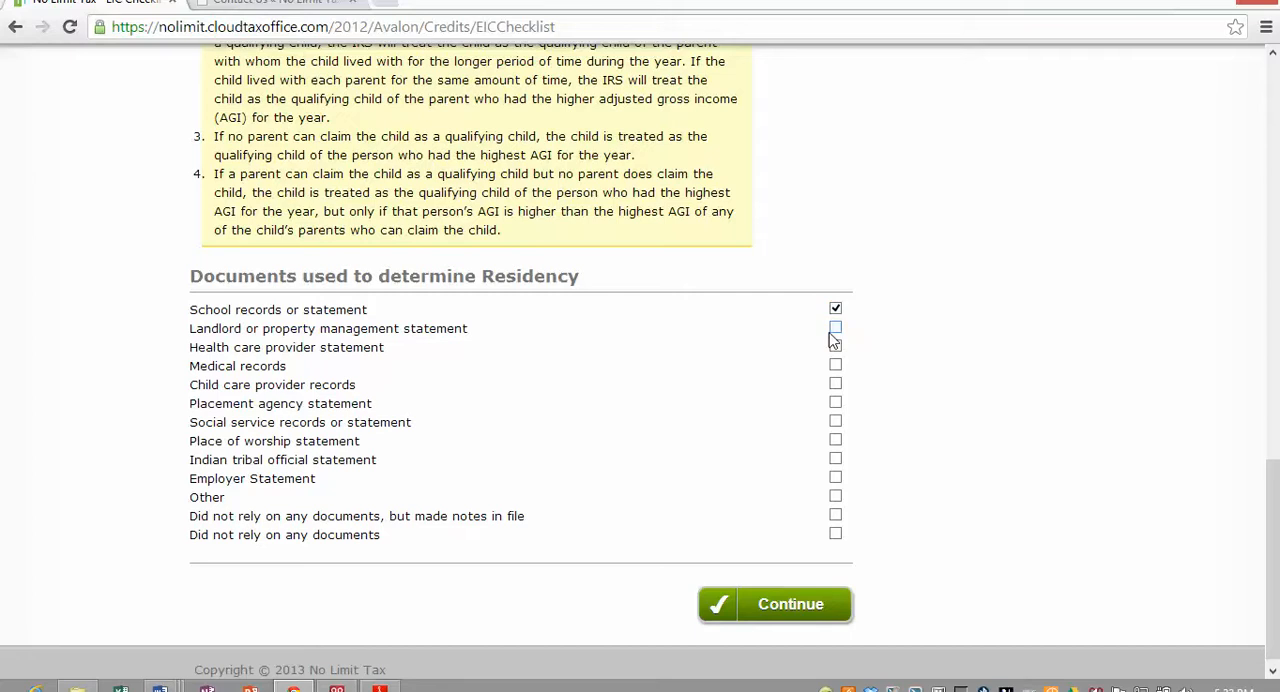
click(835, 386)
click(835, 421)
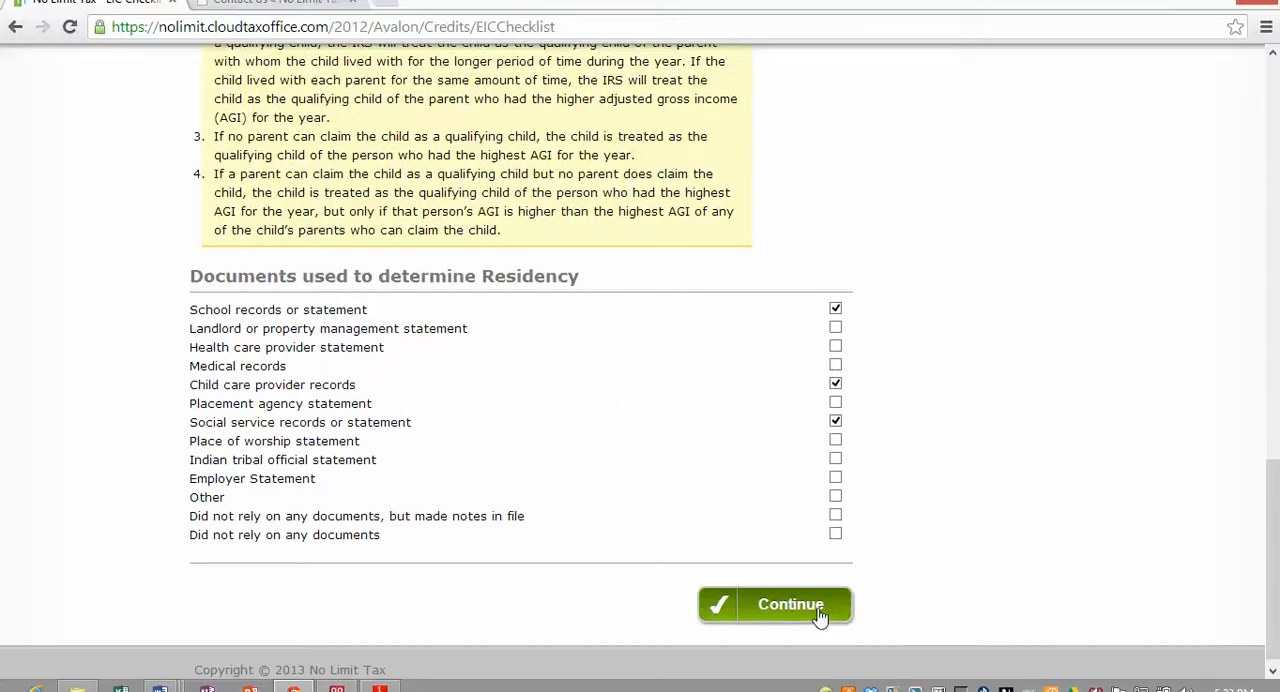
click(820, 612)
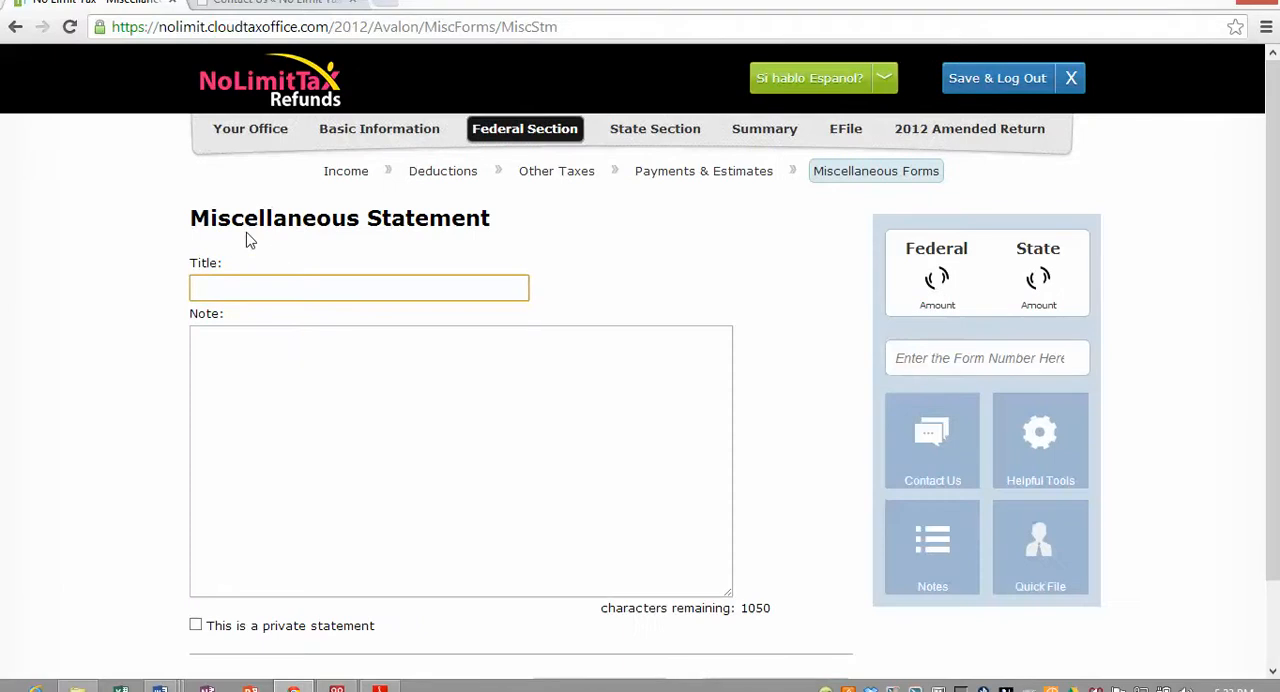
- Leave the miscellaneous statement blank and continue to the E-File page
scroll(528, 364, down, 1)
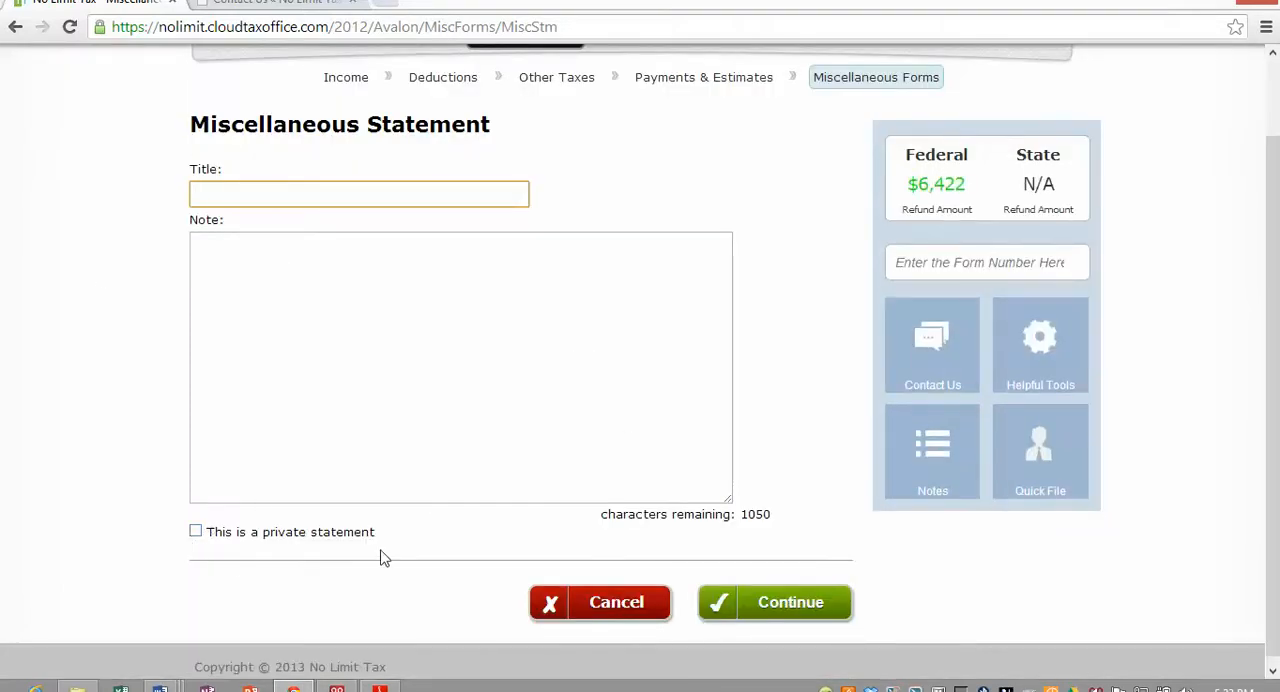
scroll(666, 414, down, 1)
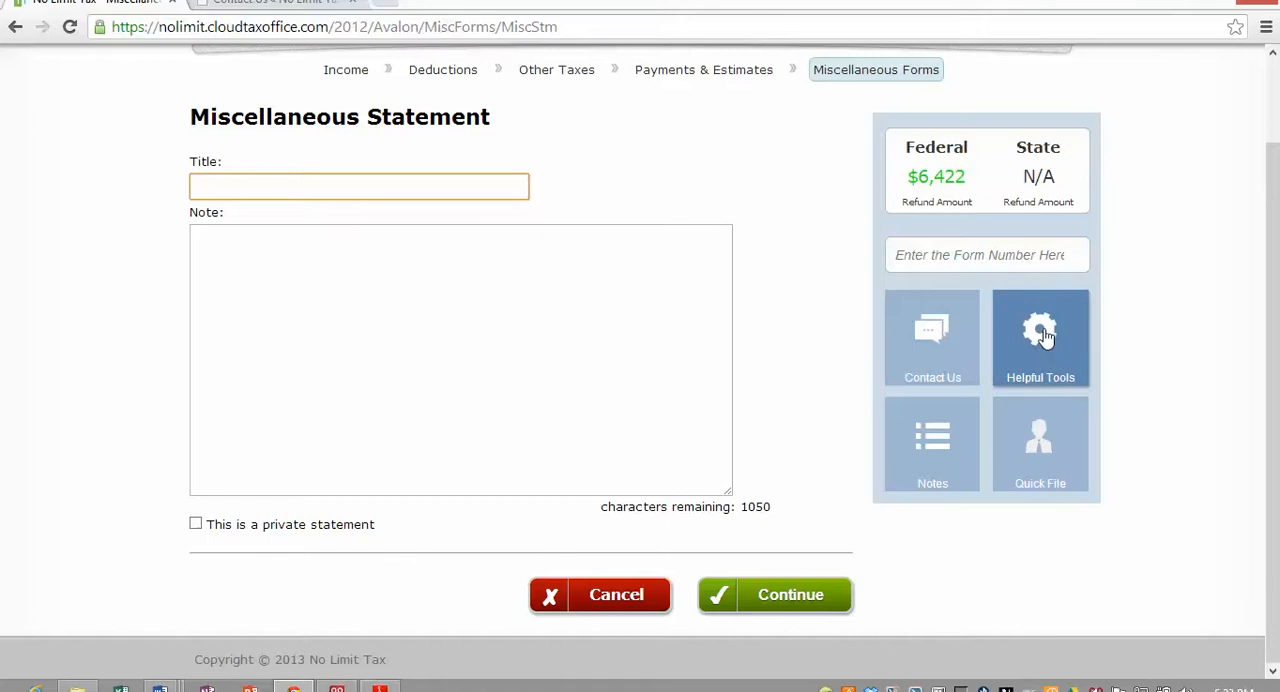
scroll(740, 378, up, 1)
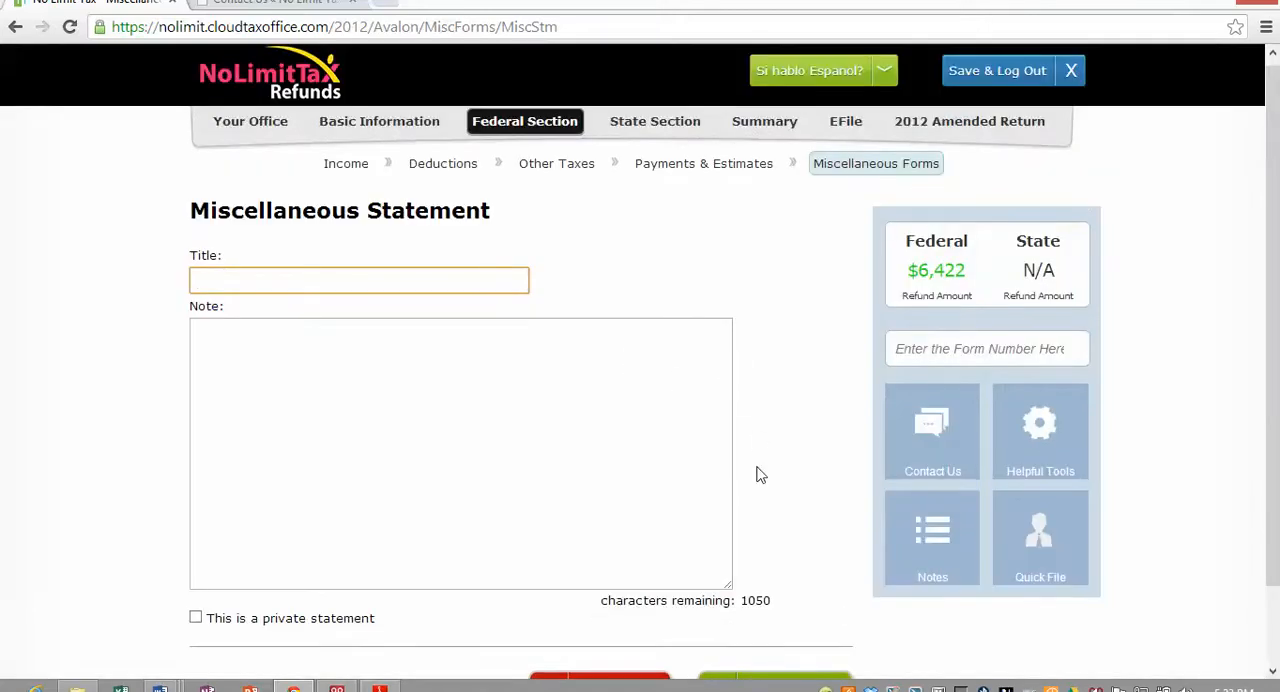
scroll(757, 471, down, 1)
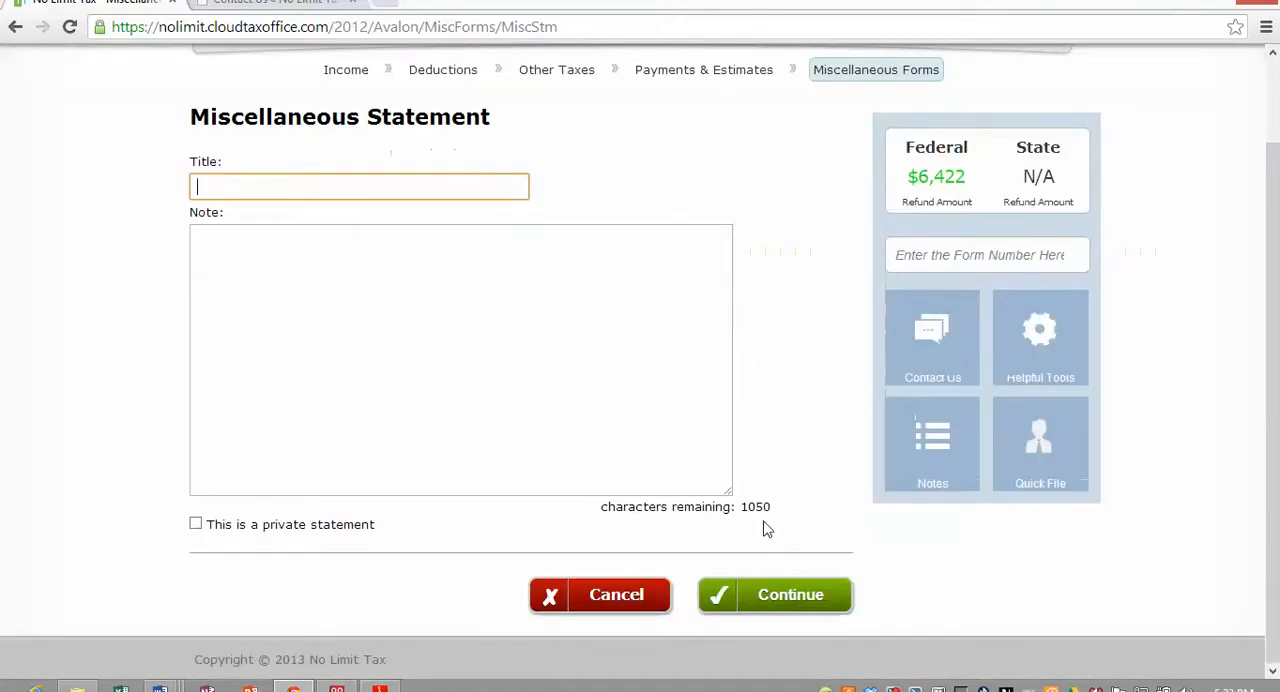
click(786, 600)
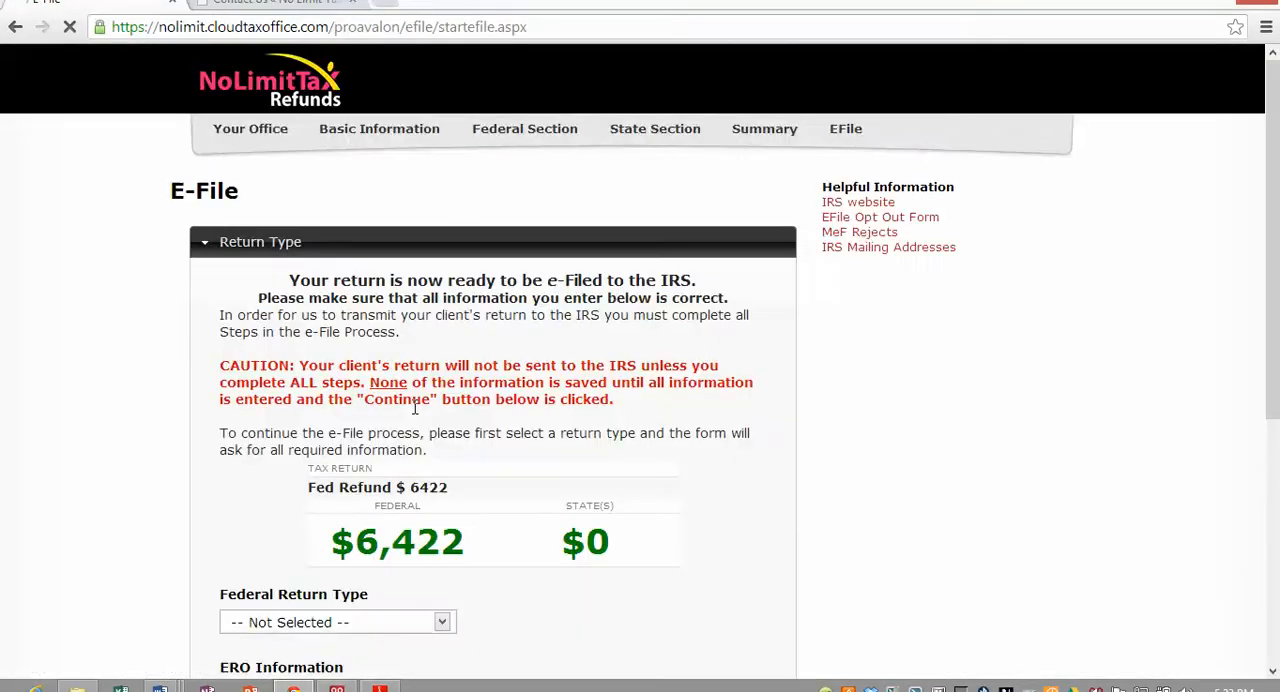
- Choose TaxSlayer Financial ERC as the federal return type and continue to the tax preparation and e-file information
scroll(154, 322, down, 1)
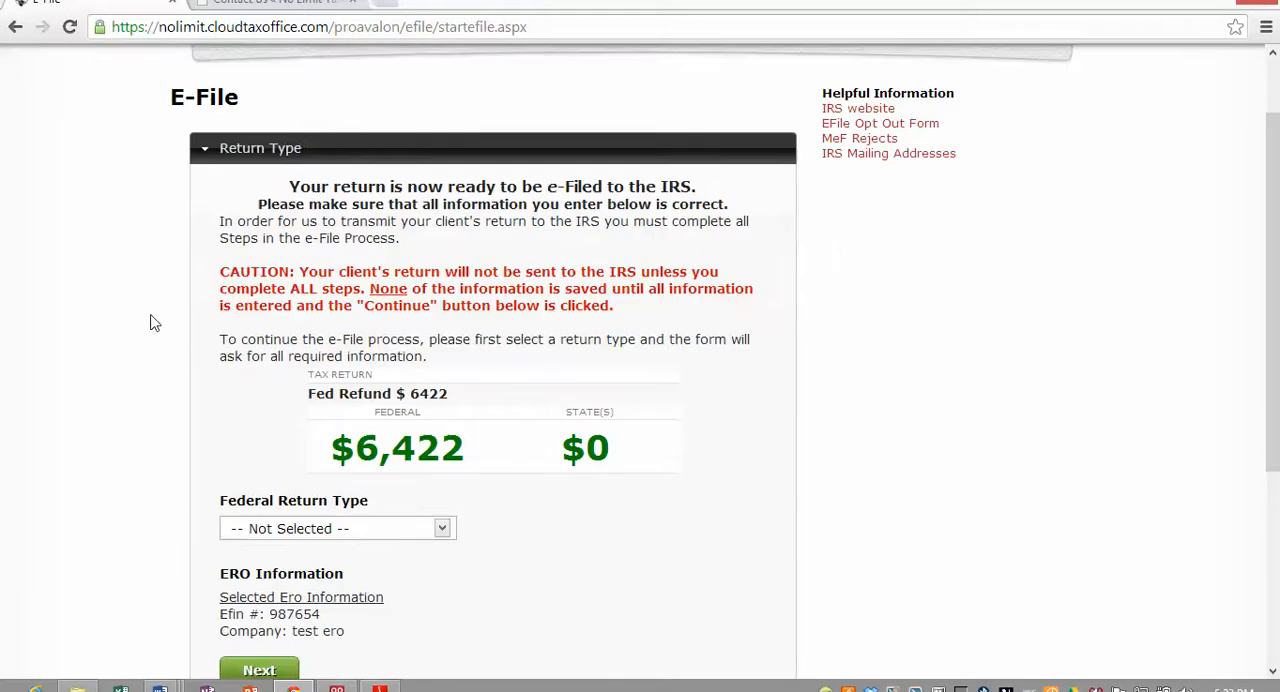
scroll(150, 326, down, 1)
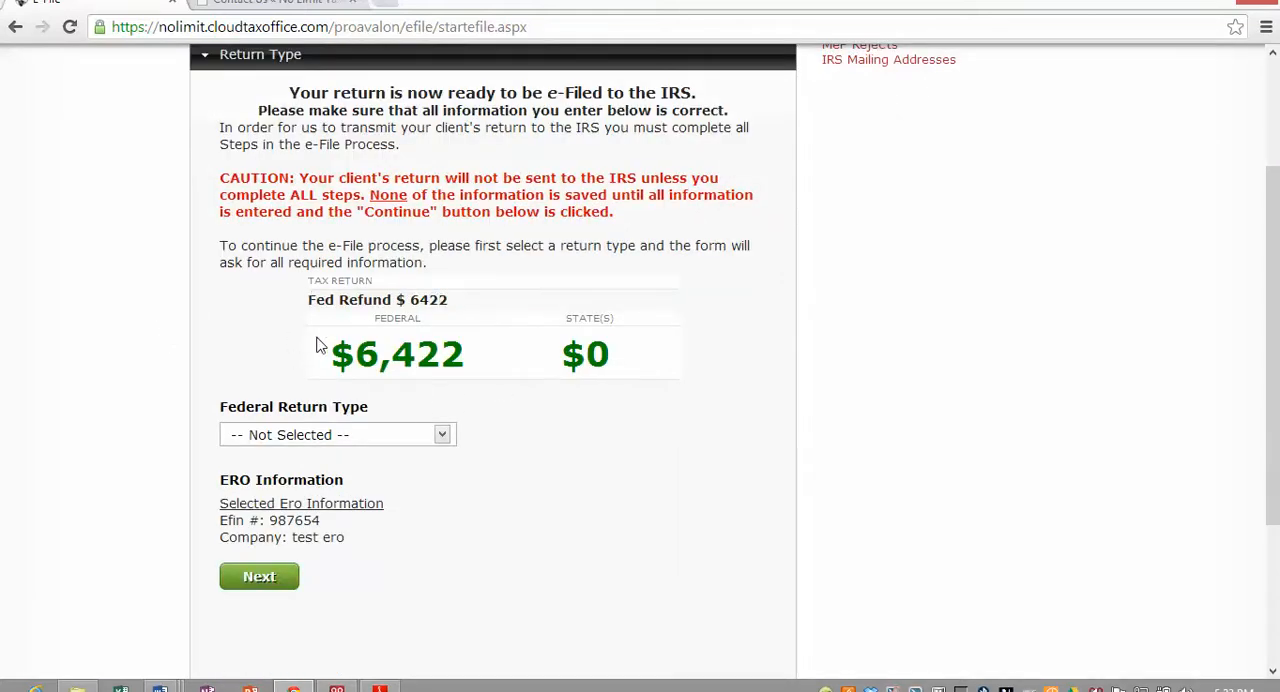
click(442, 436)
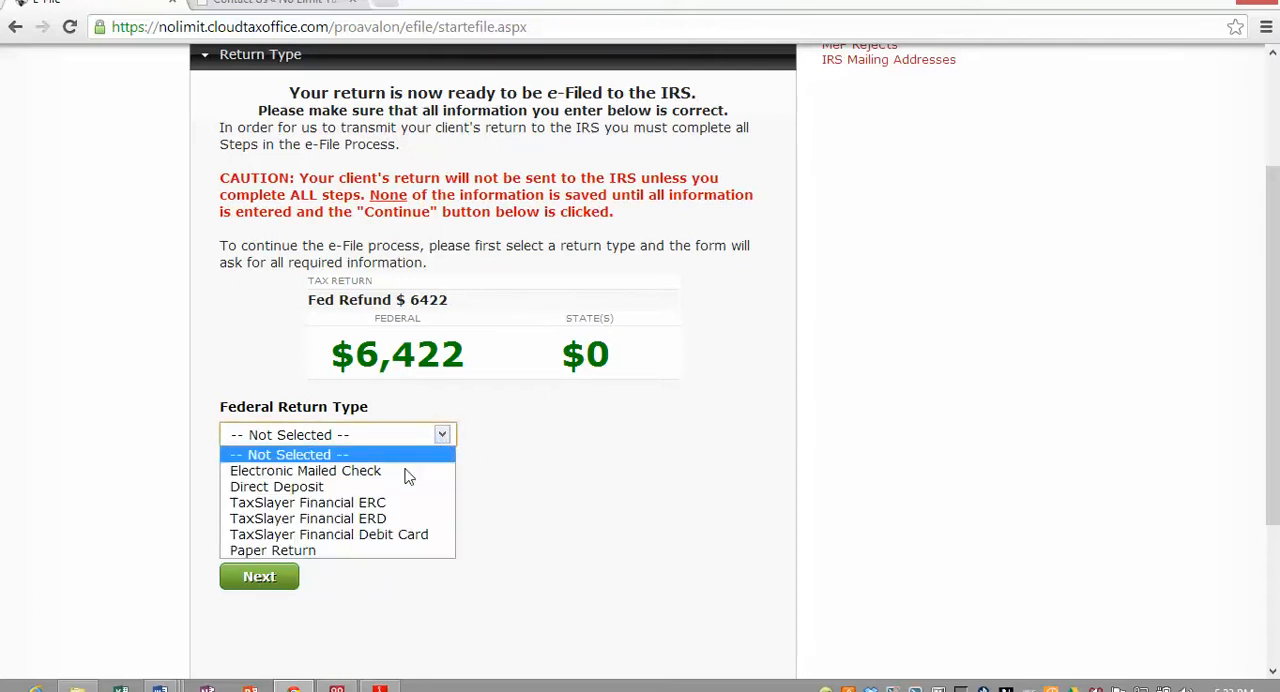
click(356, 502)
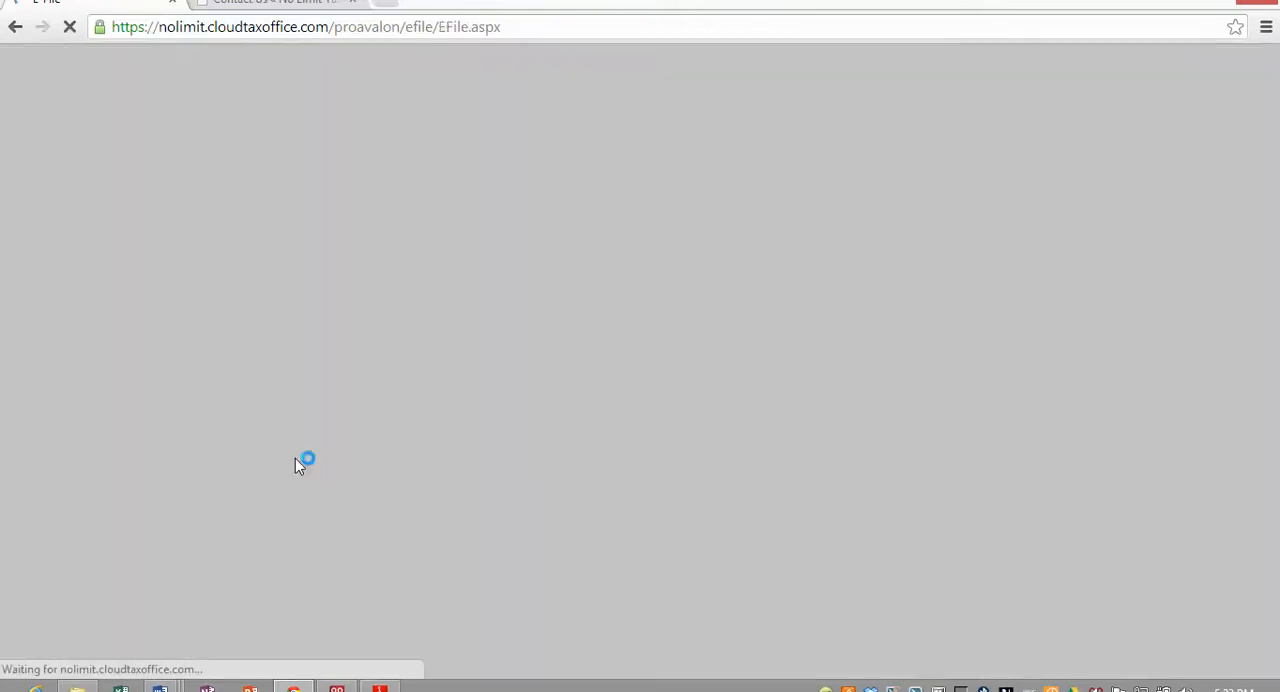
scroll(228, 508, down, 5)
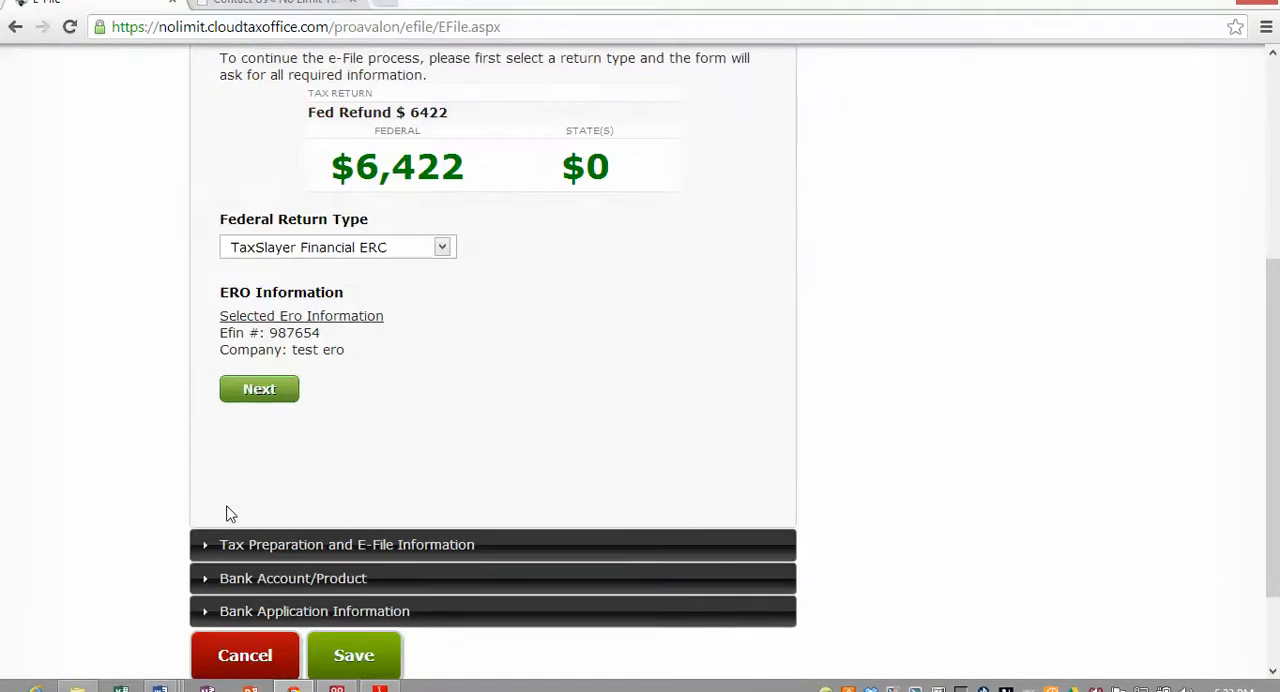
scroll(230, 508, down, 2)
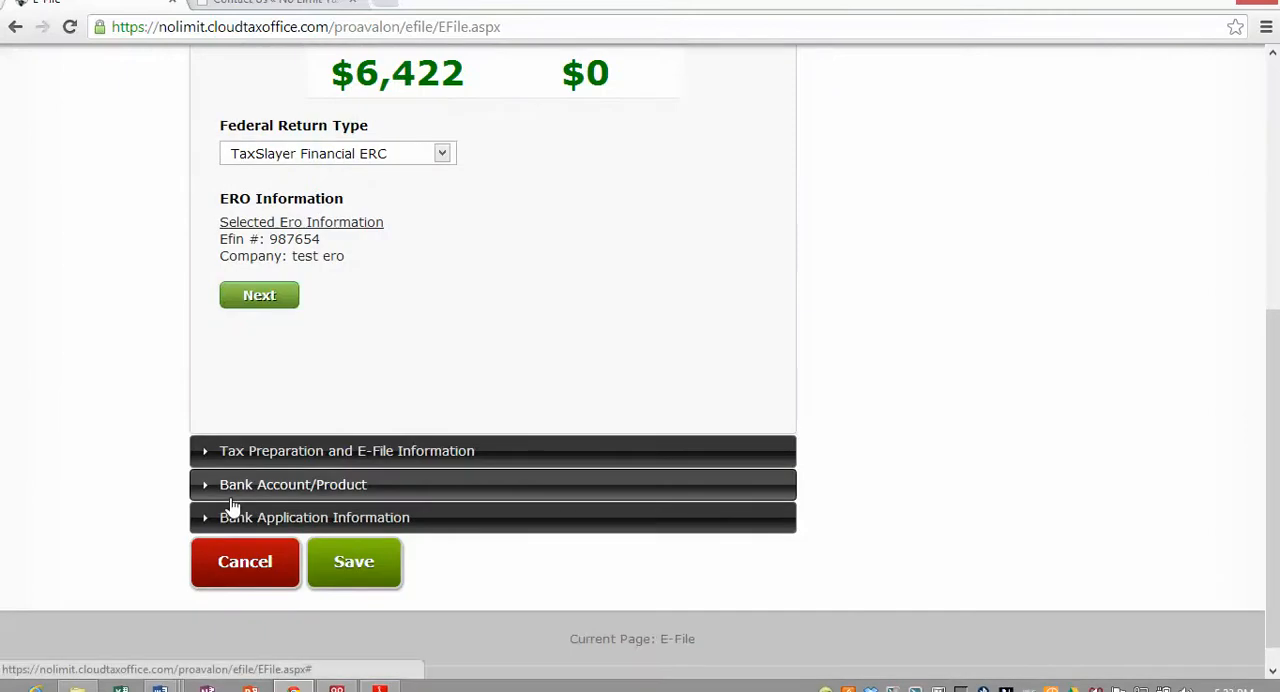
click(260, 301)
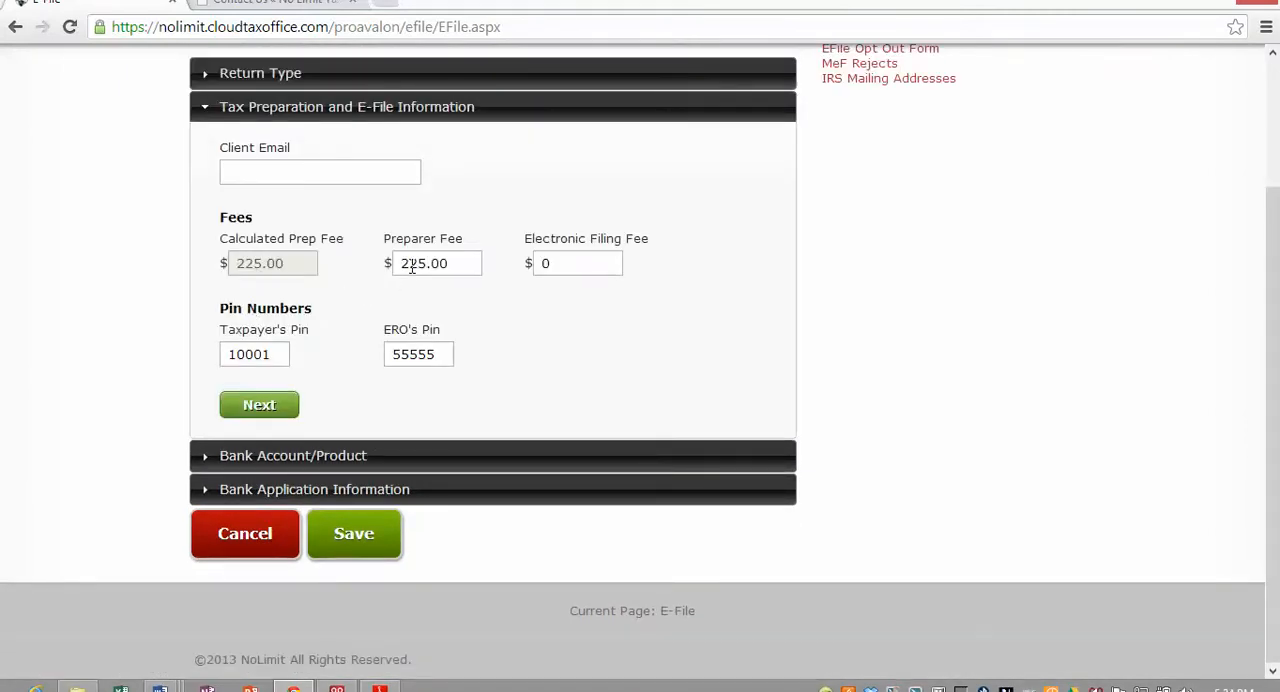
- Set the electronic filing fee to 55 and the preparer fee to 250, and continue to the bank product section
click(578, 265)
drag(452, 263, 393, 264)
text(250)
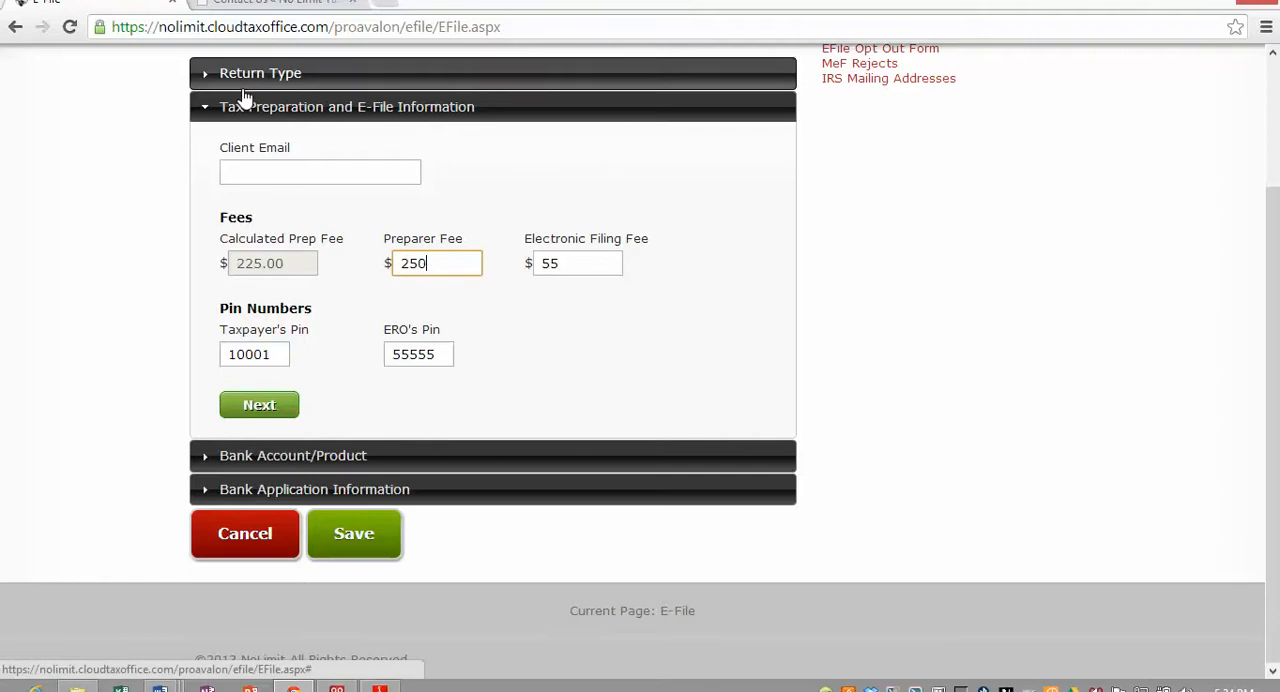
click(477, 368)
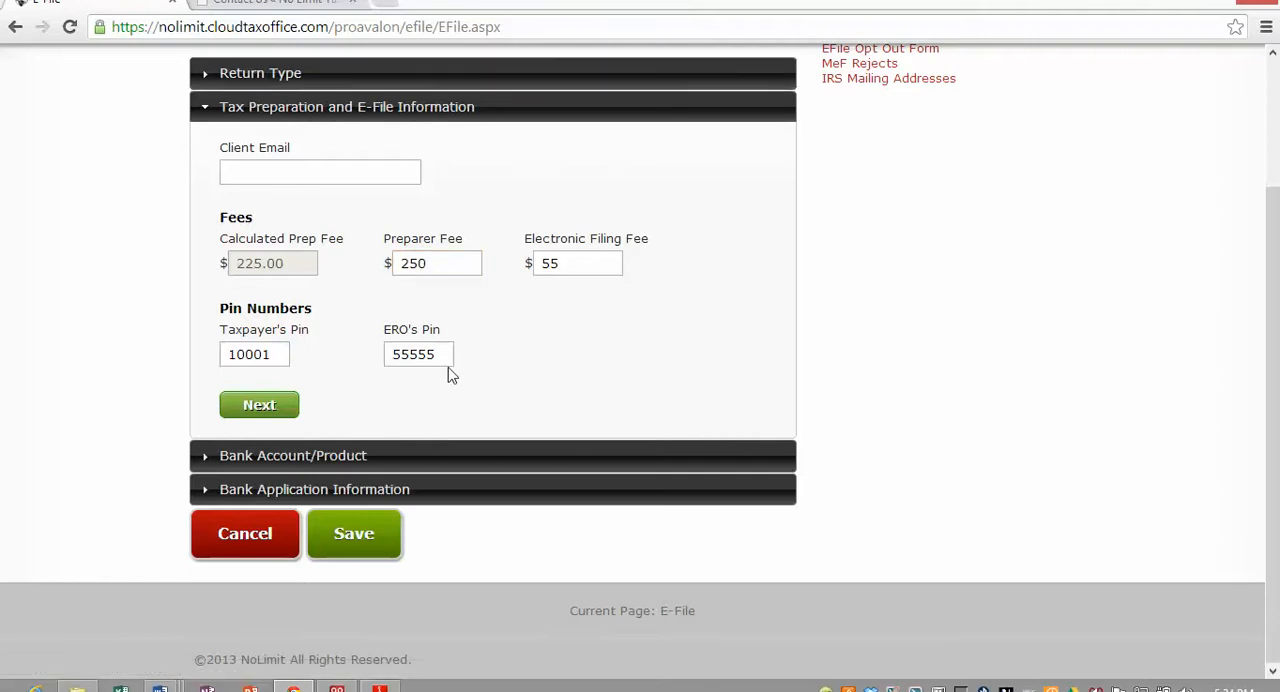
click(262, 405)
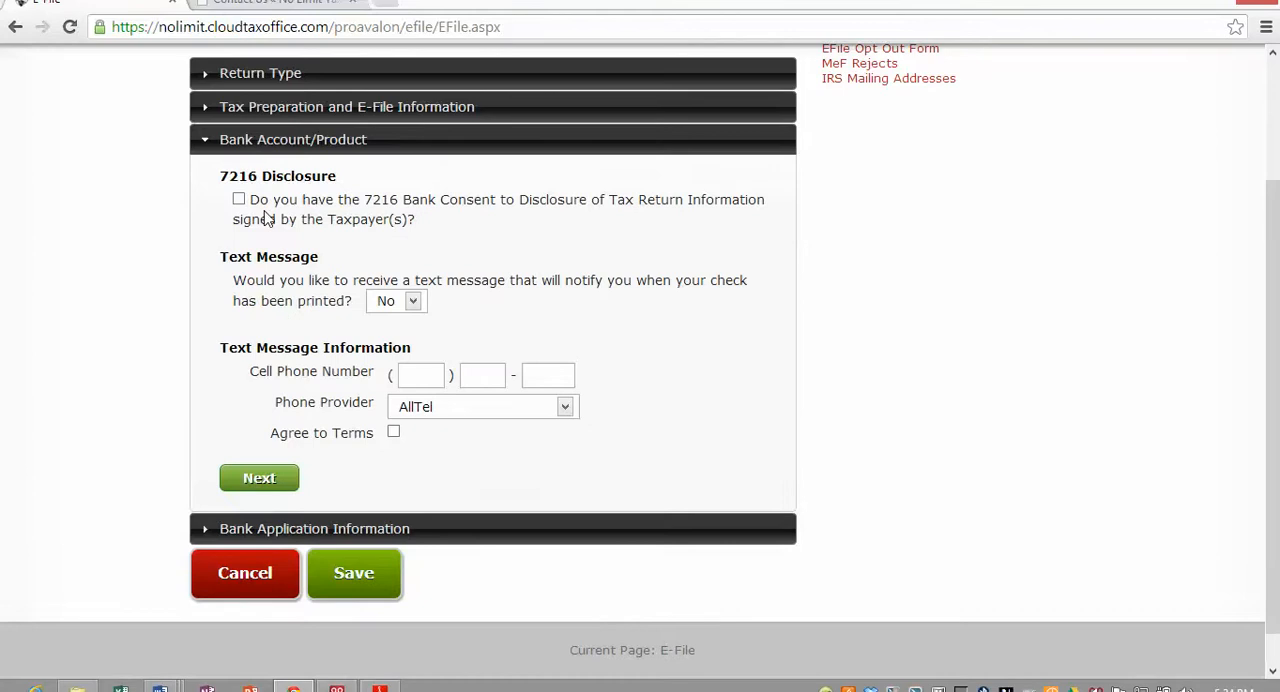
- Confirm the signed 7216 bank consent, choose Yes for check-printed text messages, and return to the Bank Account/Product section
click(239, 200)
click(413, 303)
click(404, 322)
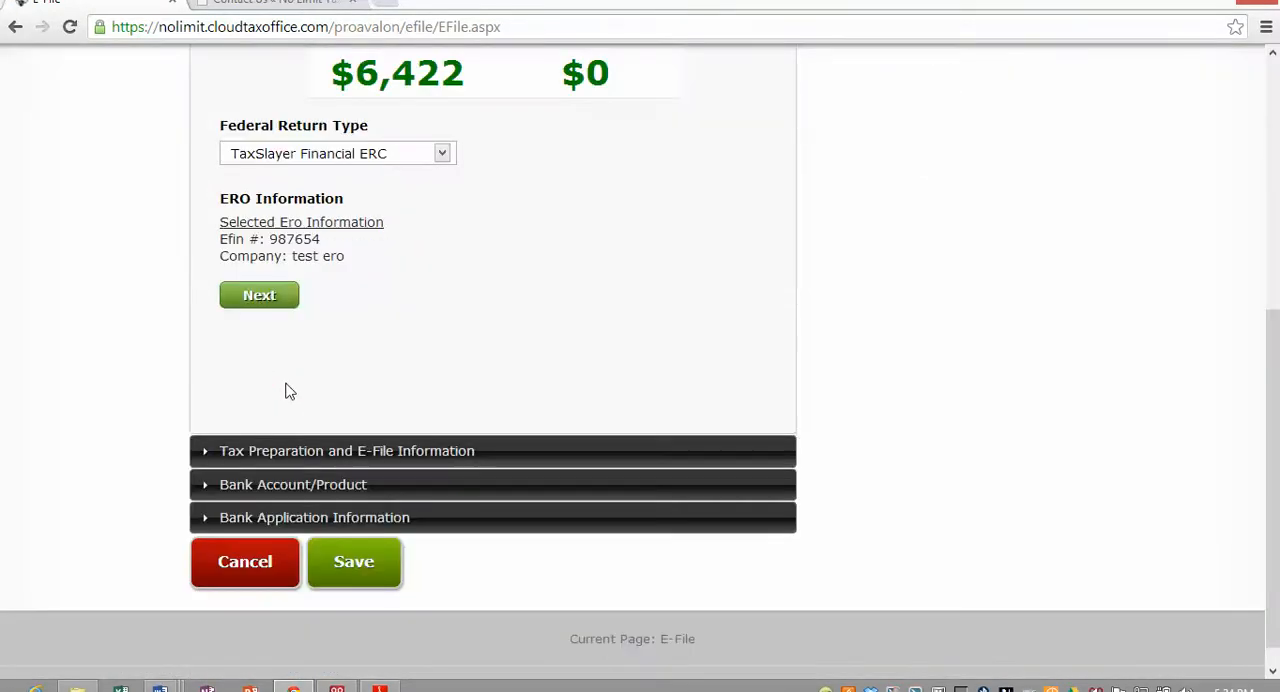
click(206, 450)
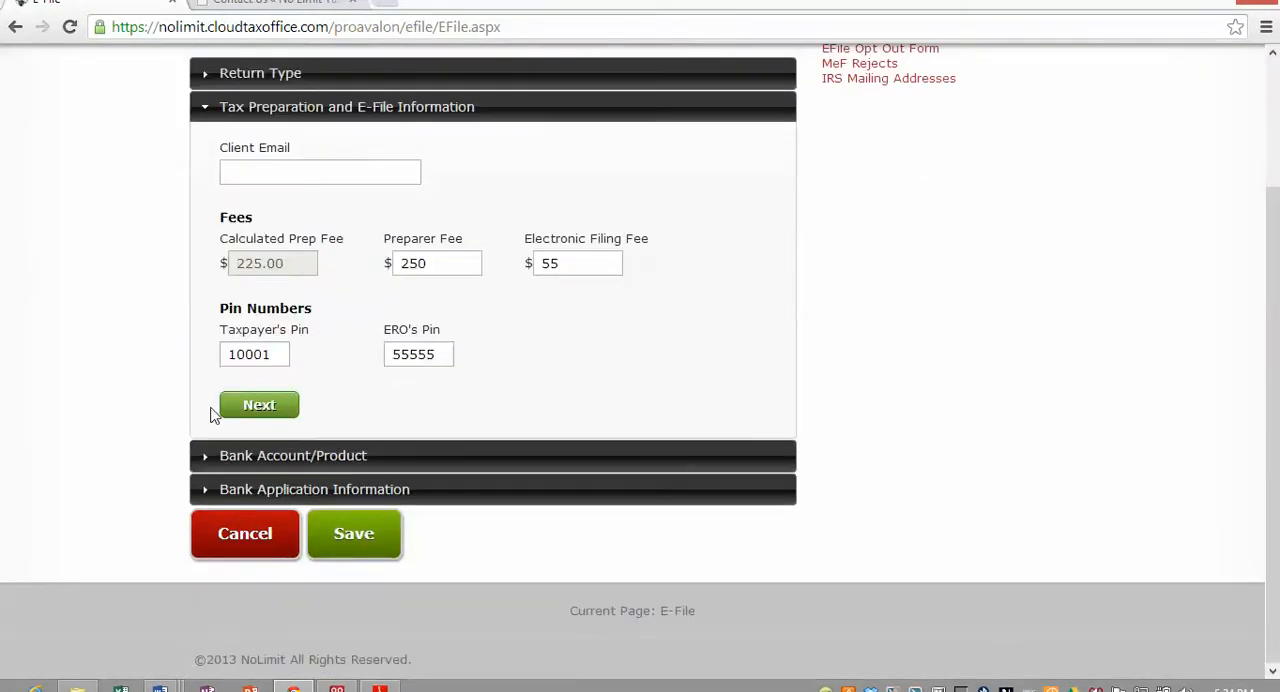
click(240, 456)
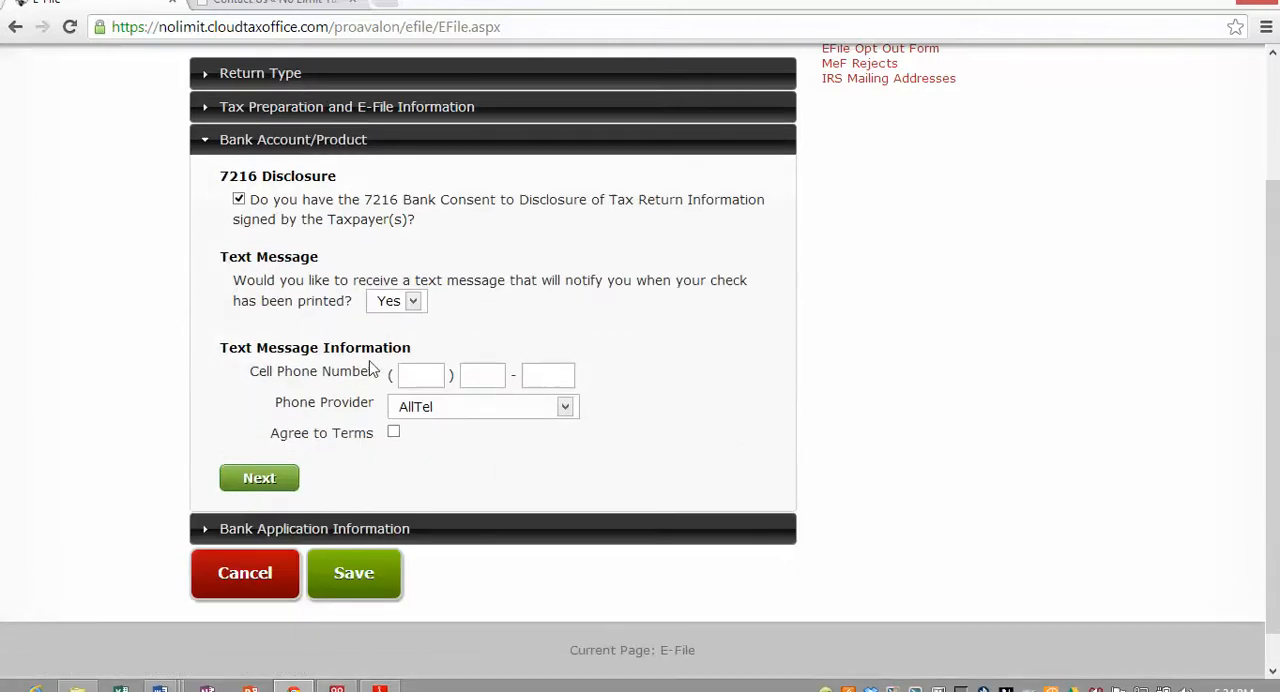
- Enter the client's cell phone number with AT&T as provider, agree to the terms, and continue to the bank application
click(417, 380)
text(305)
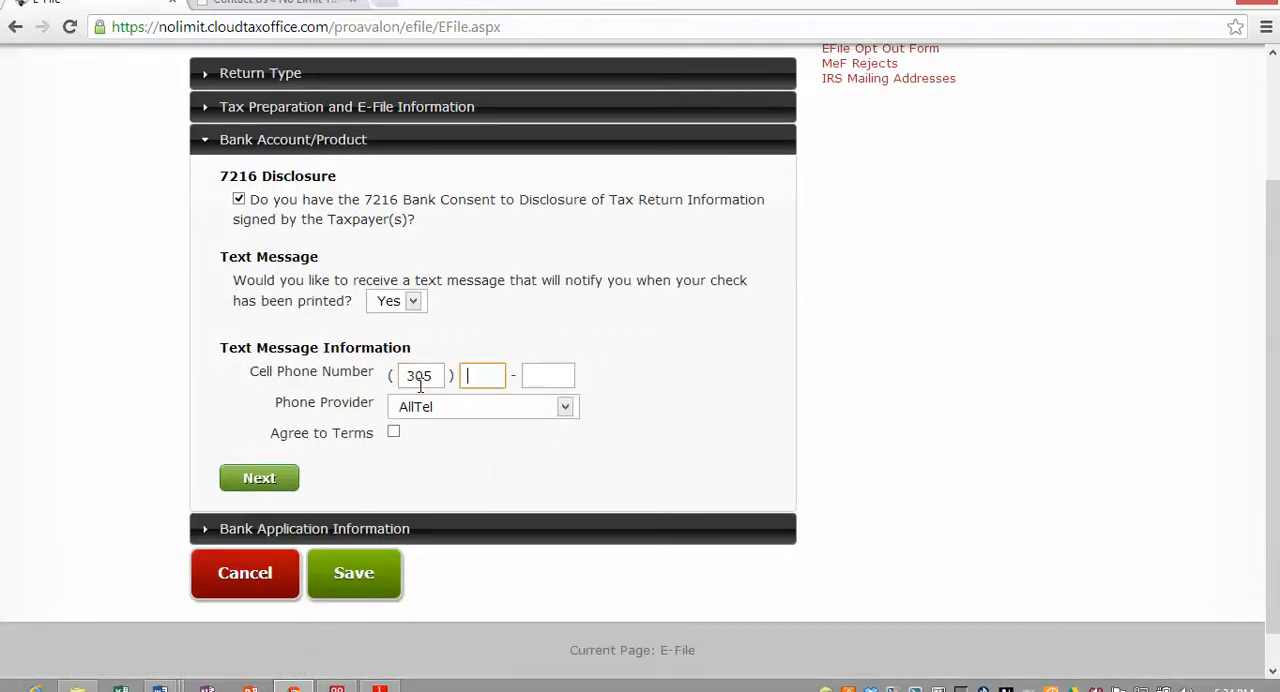
text(2582)
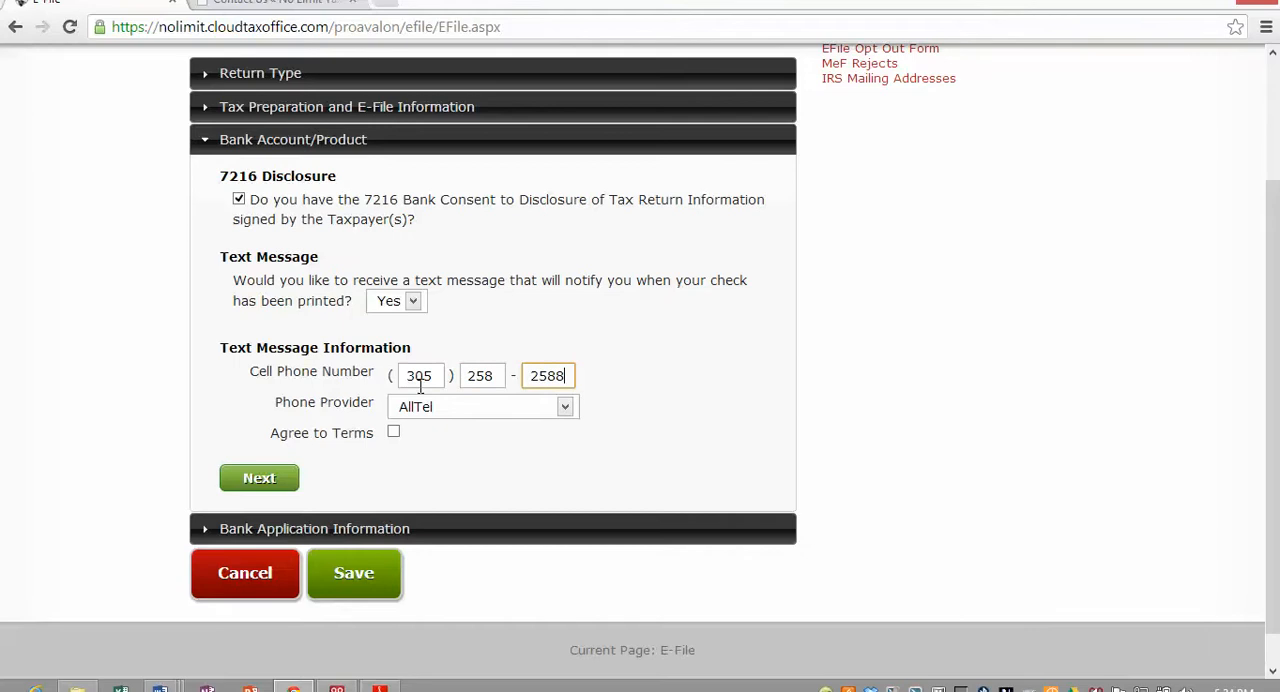
click(564, 409)
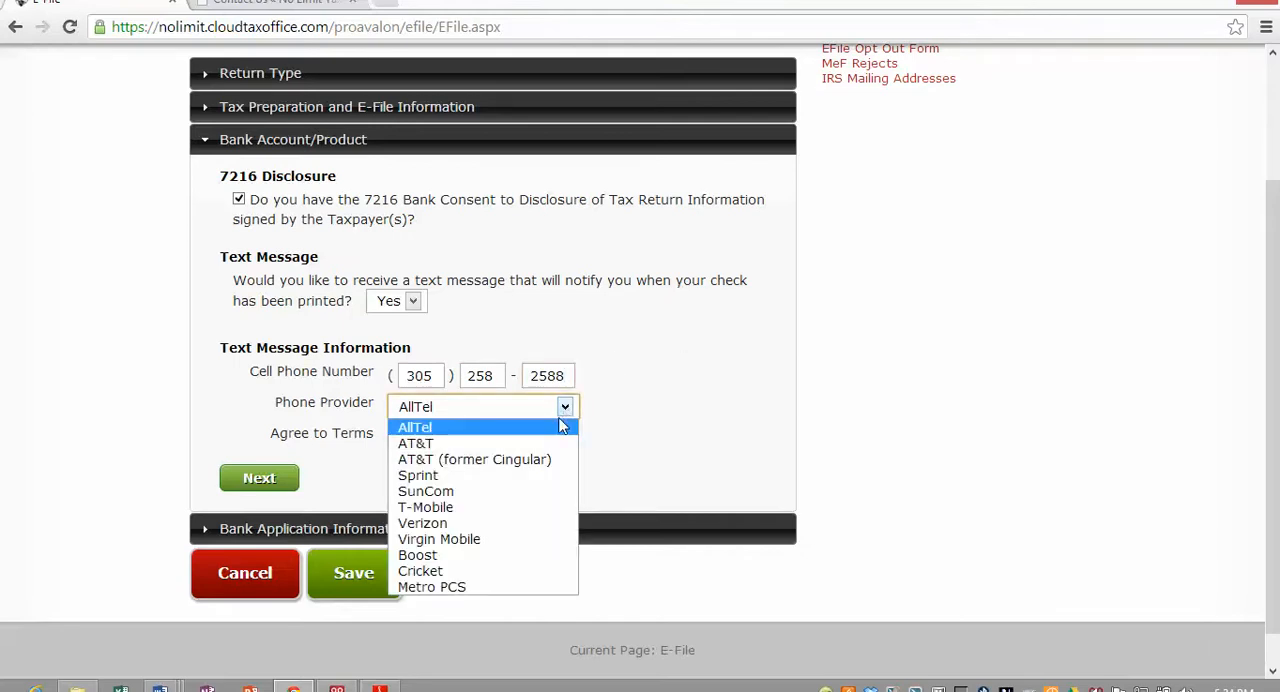
click(518, 446)
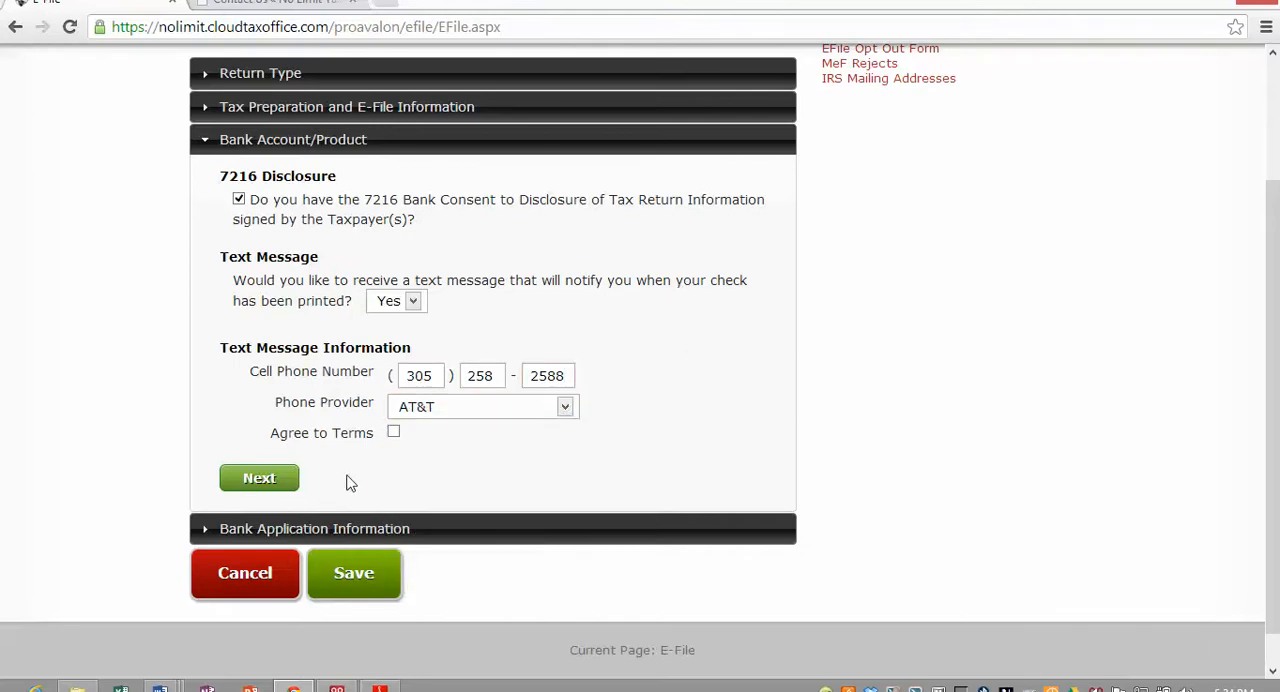
click(394, 435)
click(250, 482)
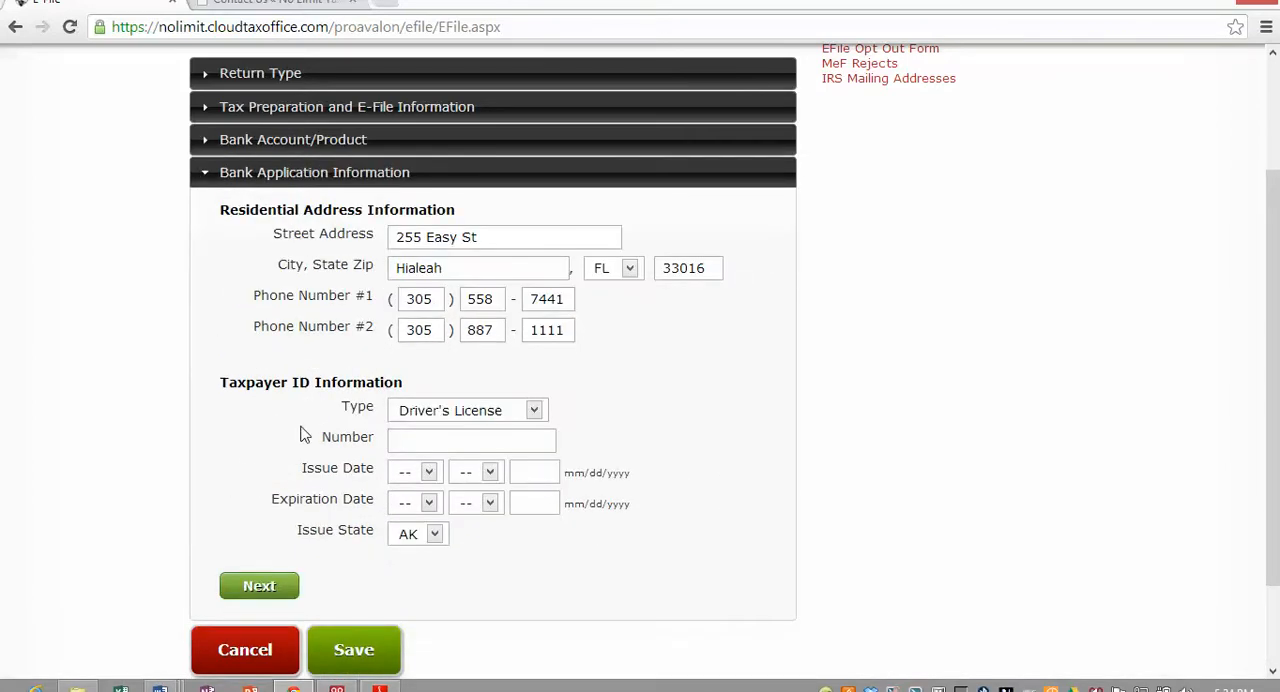
- Keep Driver's License as the taxpayer ID type, enter the license number, and set the issue date to 01/01/2010
click(414, 440)
click(537, 409)
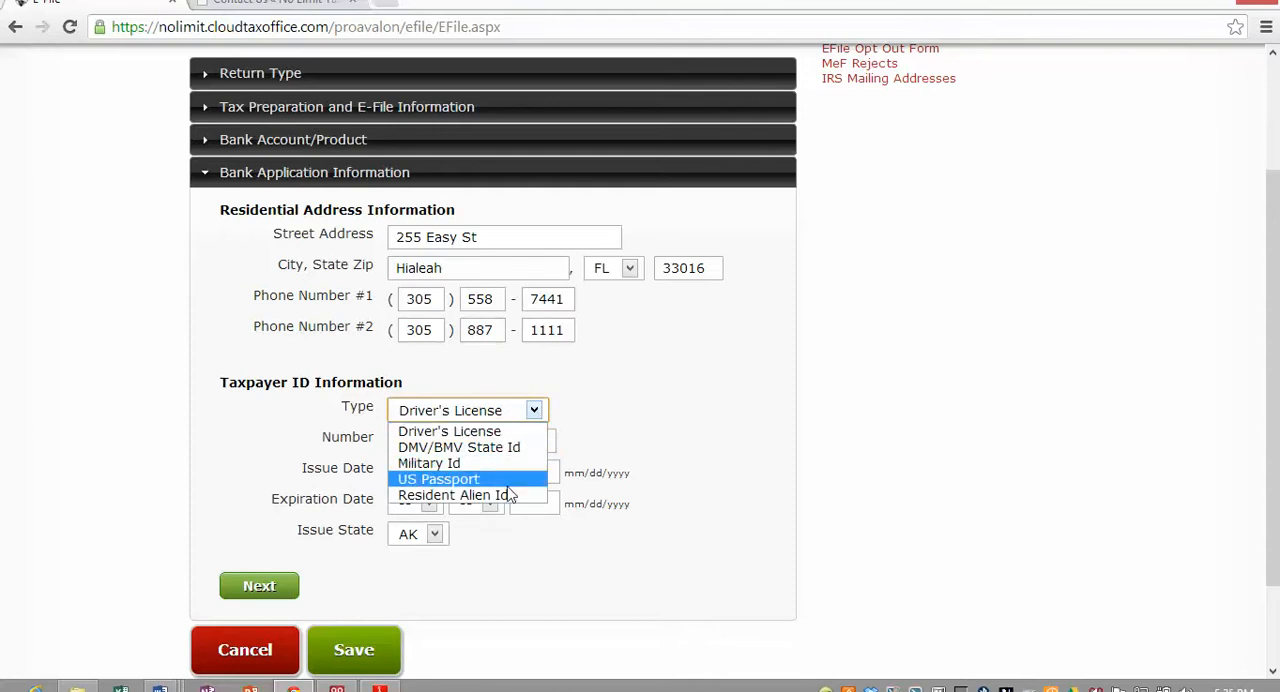
click(617, 415)
click(476, 442)
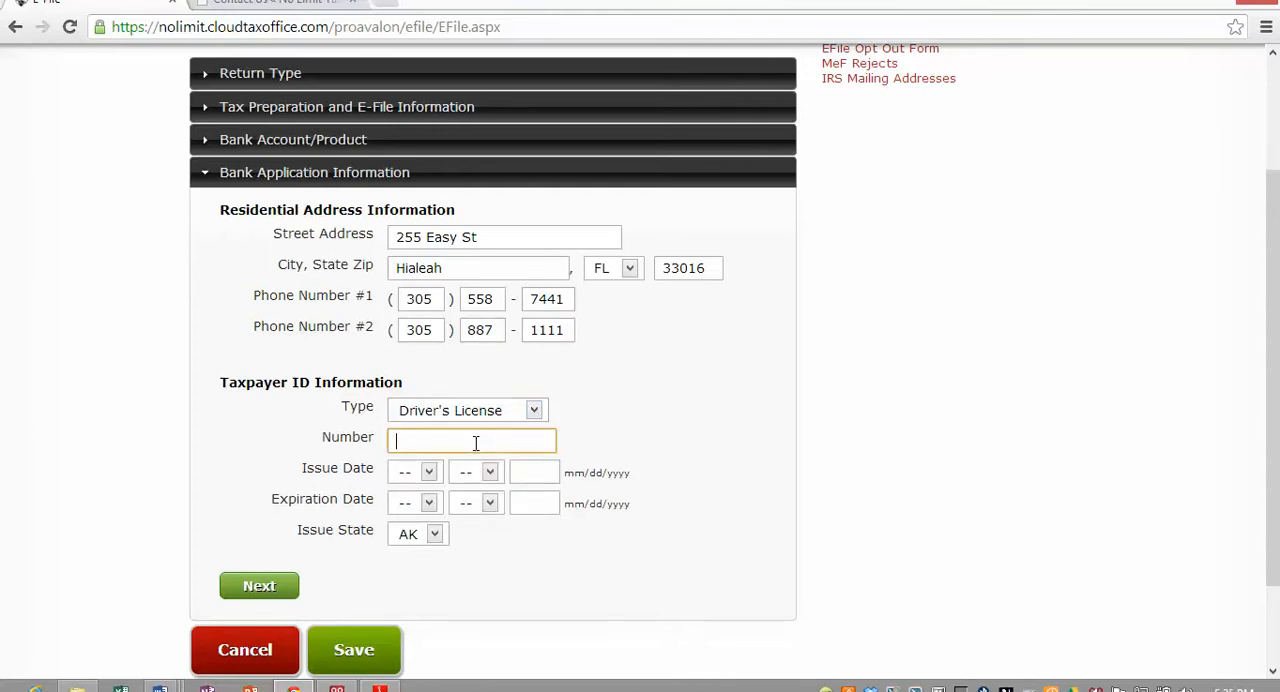
key(Tab)
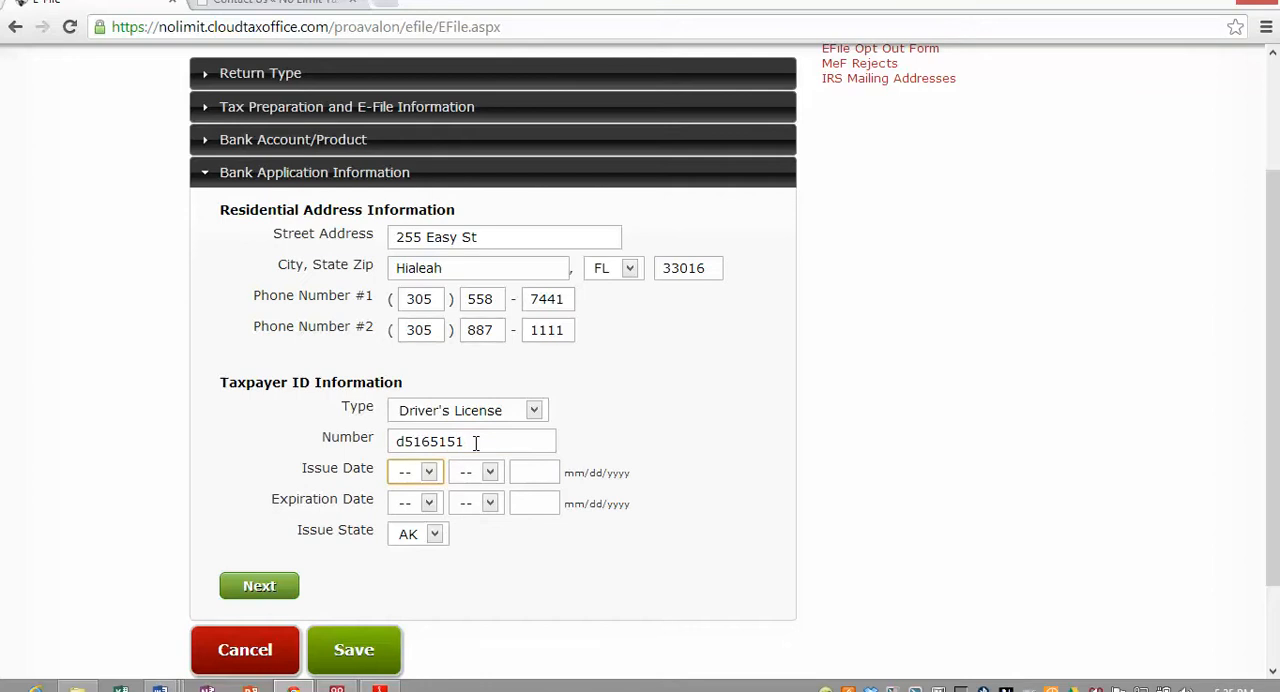
key(Tab)
key(Tab)
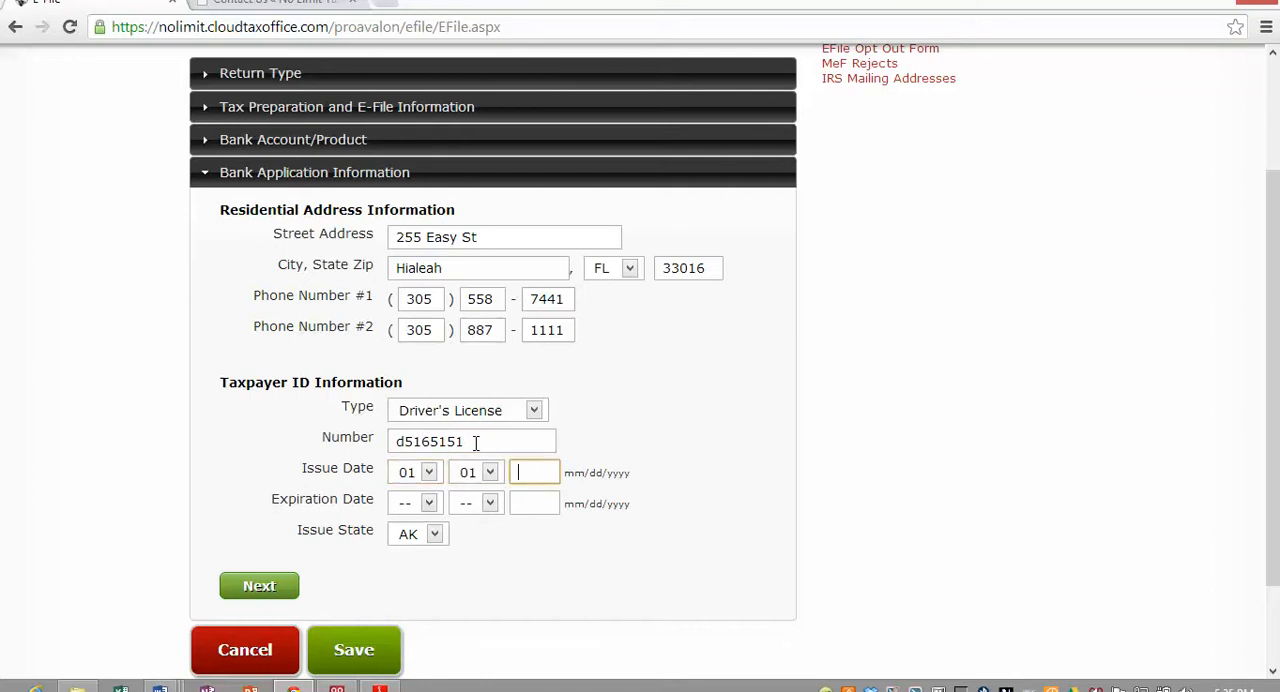
- Set the ID expiration date to 01/01/2017 and the issue state to FL, and save the e-file information
key(Tab)
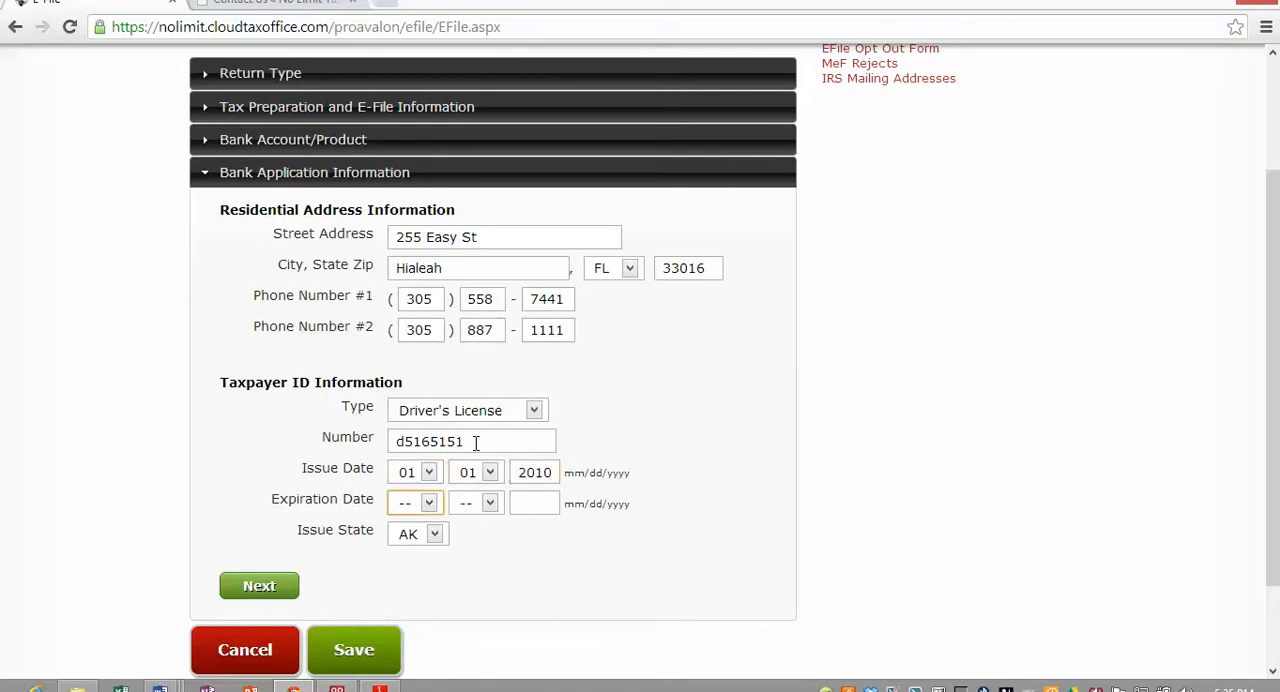
key(Tab)
key(0)
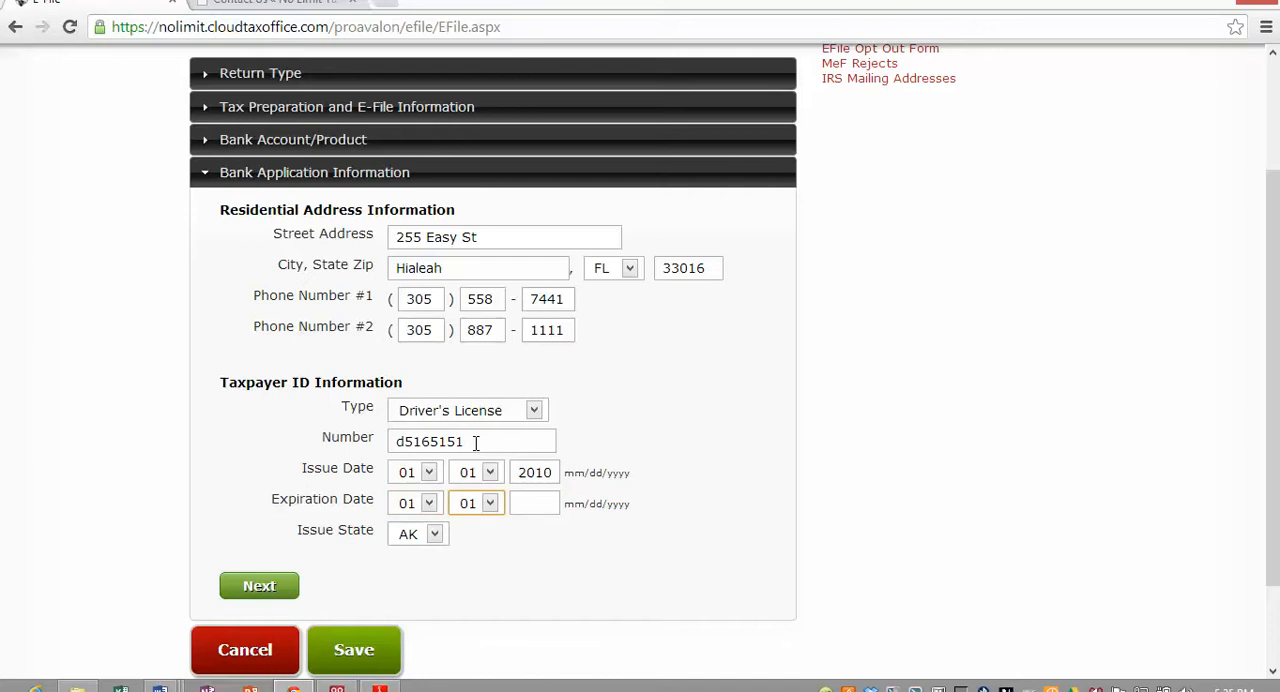
key(Tab)
text(2017)
key(Tab)
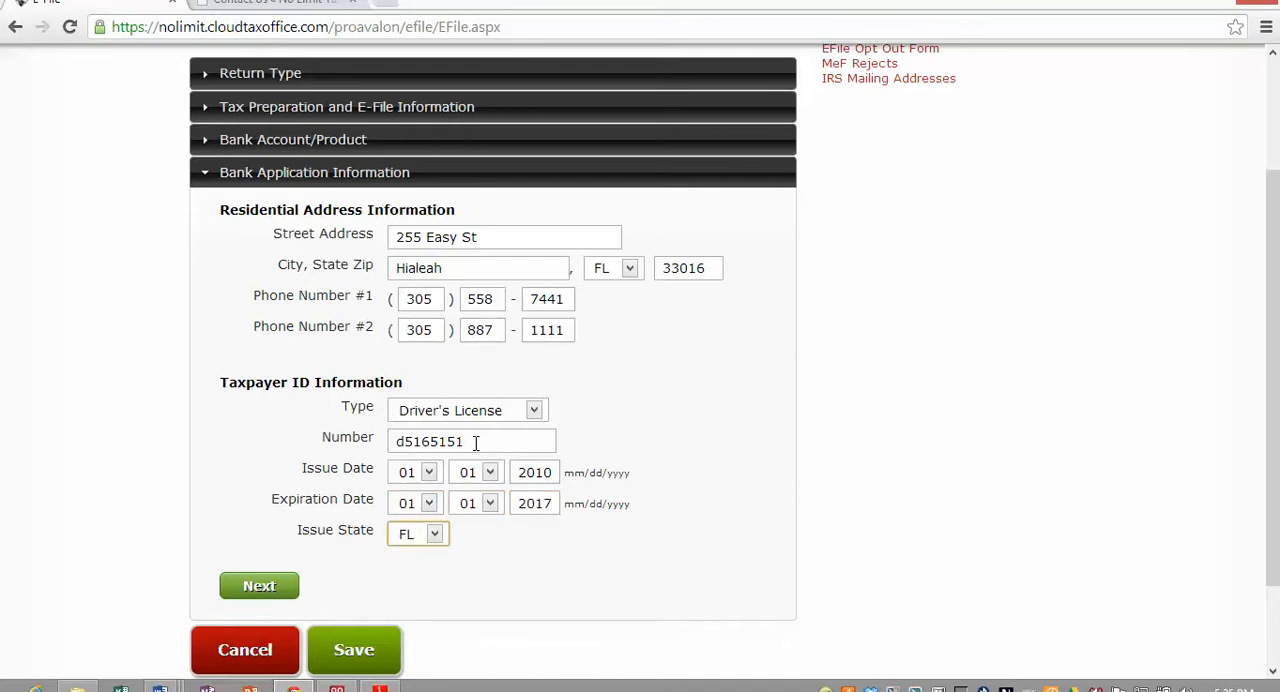
click(262, 586)
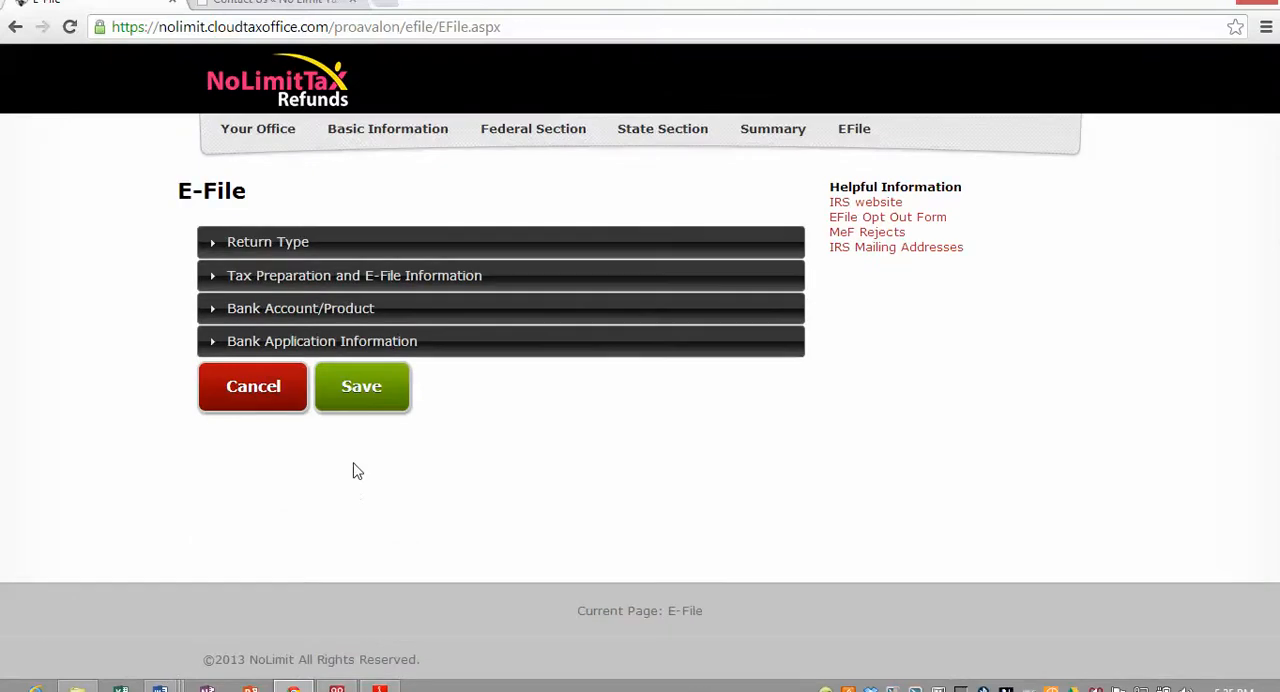
click(371, 418)
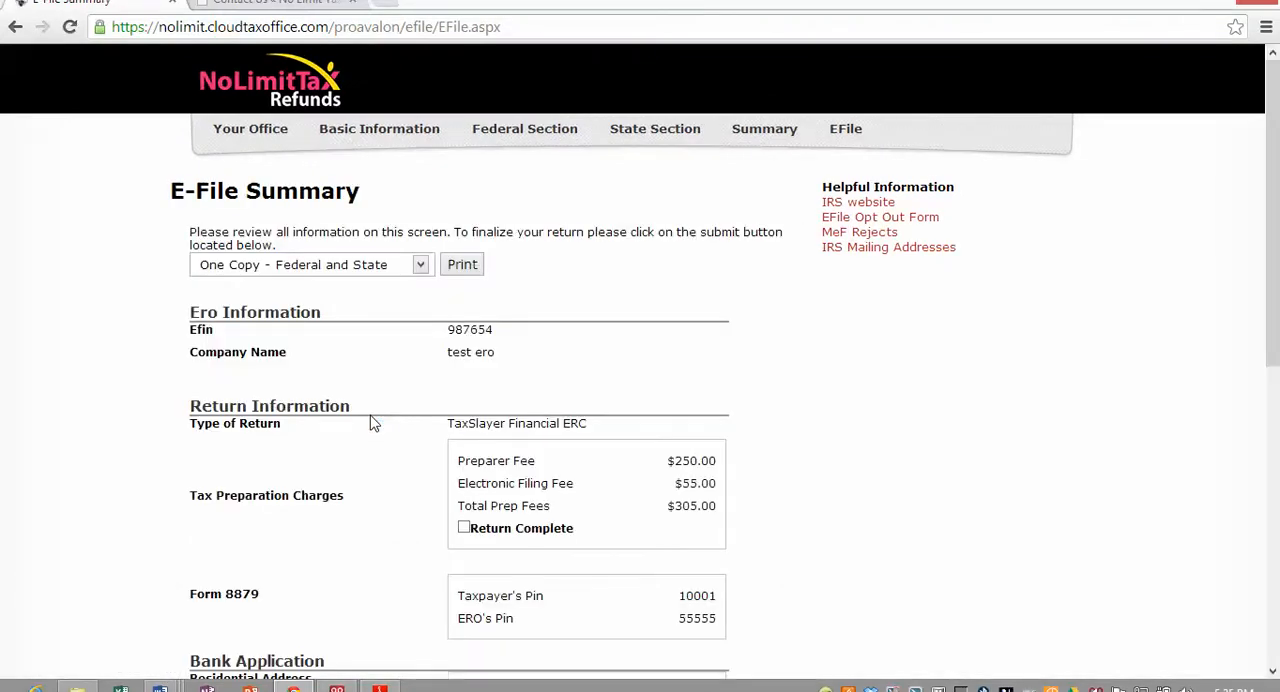
- Check the print copy options on the E-File Summary and mark the return as complete
scroll(290, 400, down, 1)
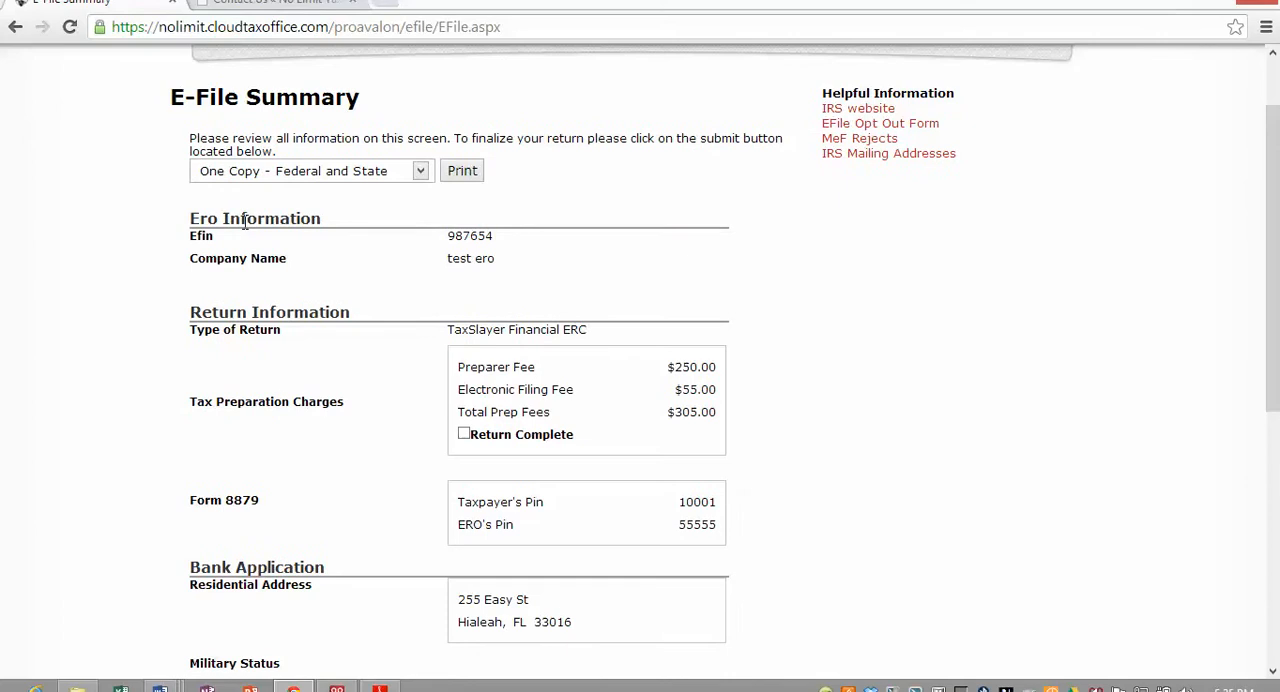
scroll(222, 218, up, 1)
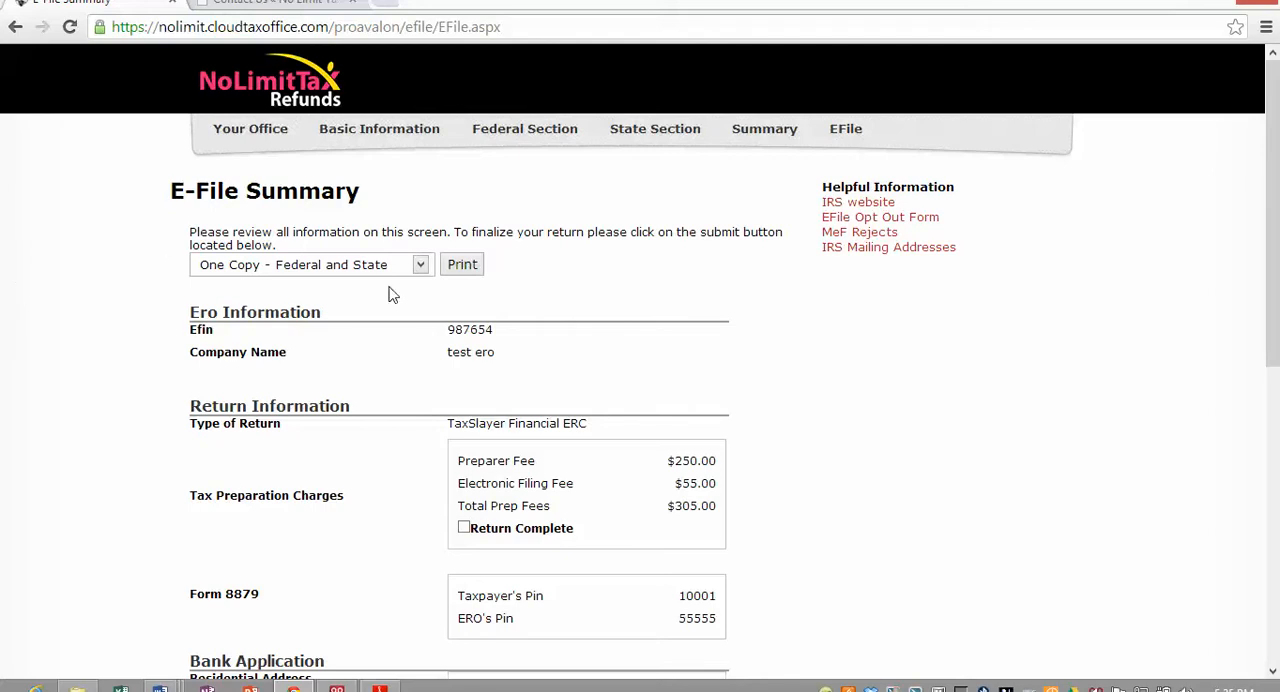
click(420, 265)
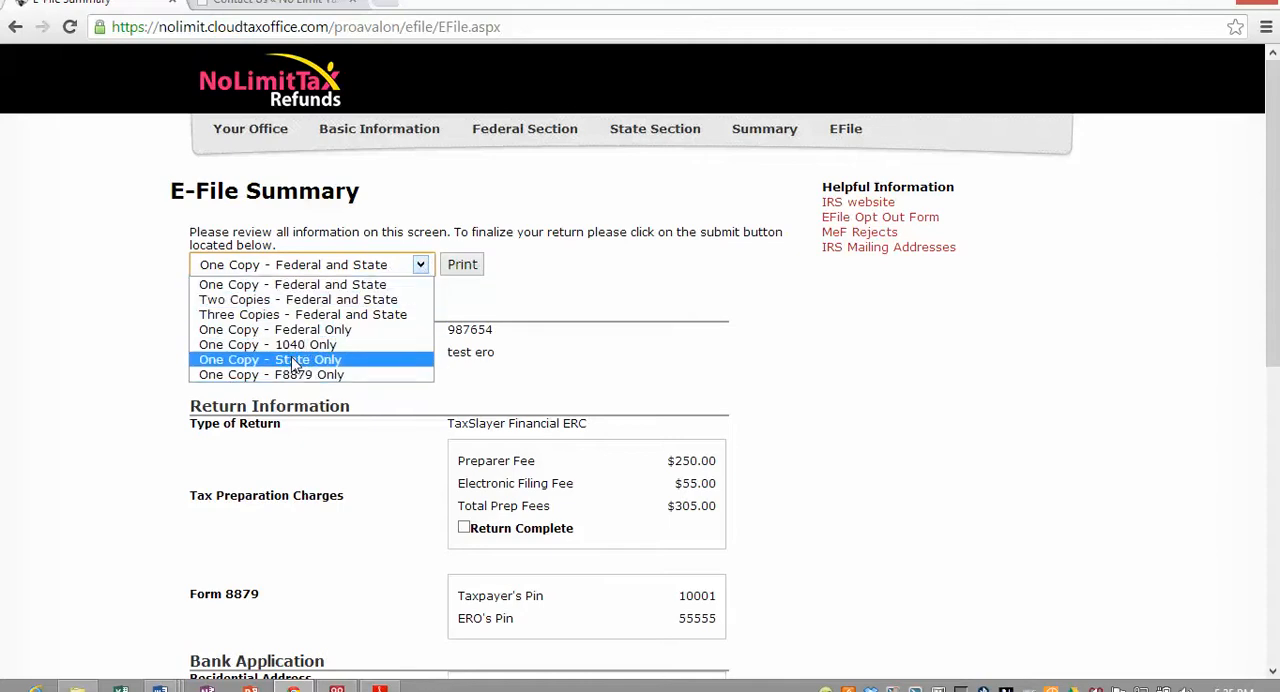
click(644, 332)
scroll(640, 338, down, 1)
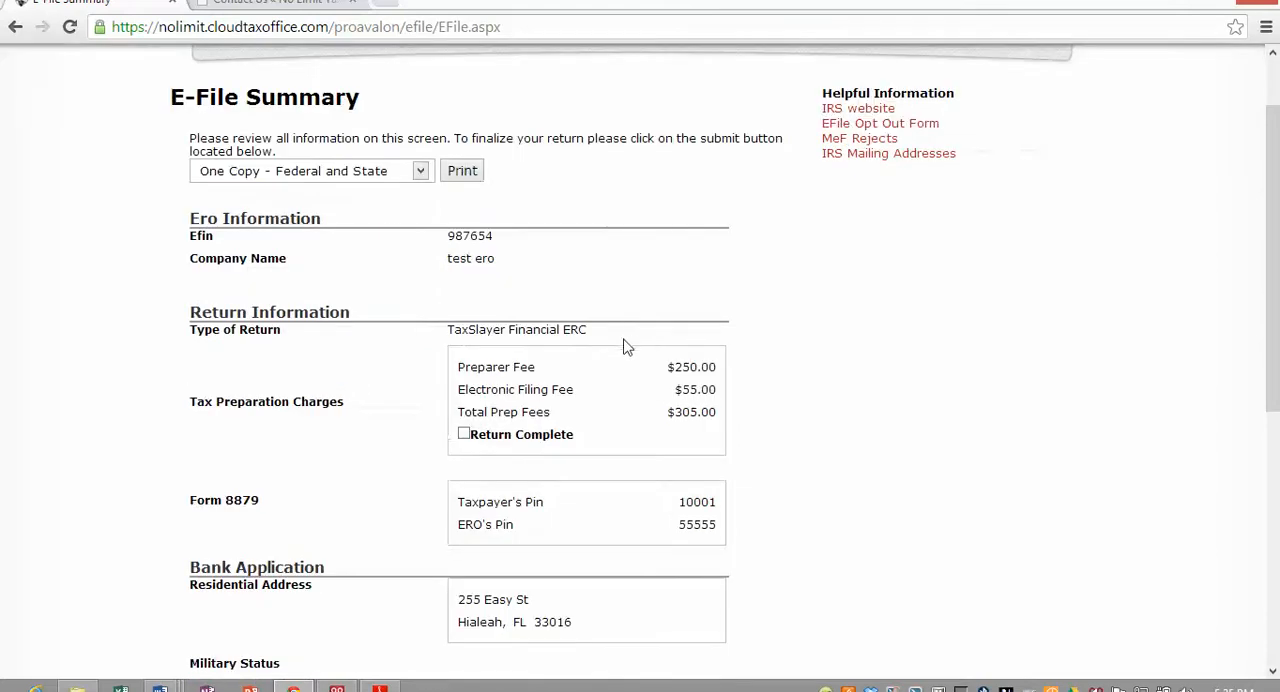
click(464, 436)
- Examine the bank application's estimated check amounts, including the refund, the fees and the net check amount
scroll(389, 468, down, 4)
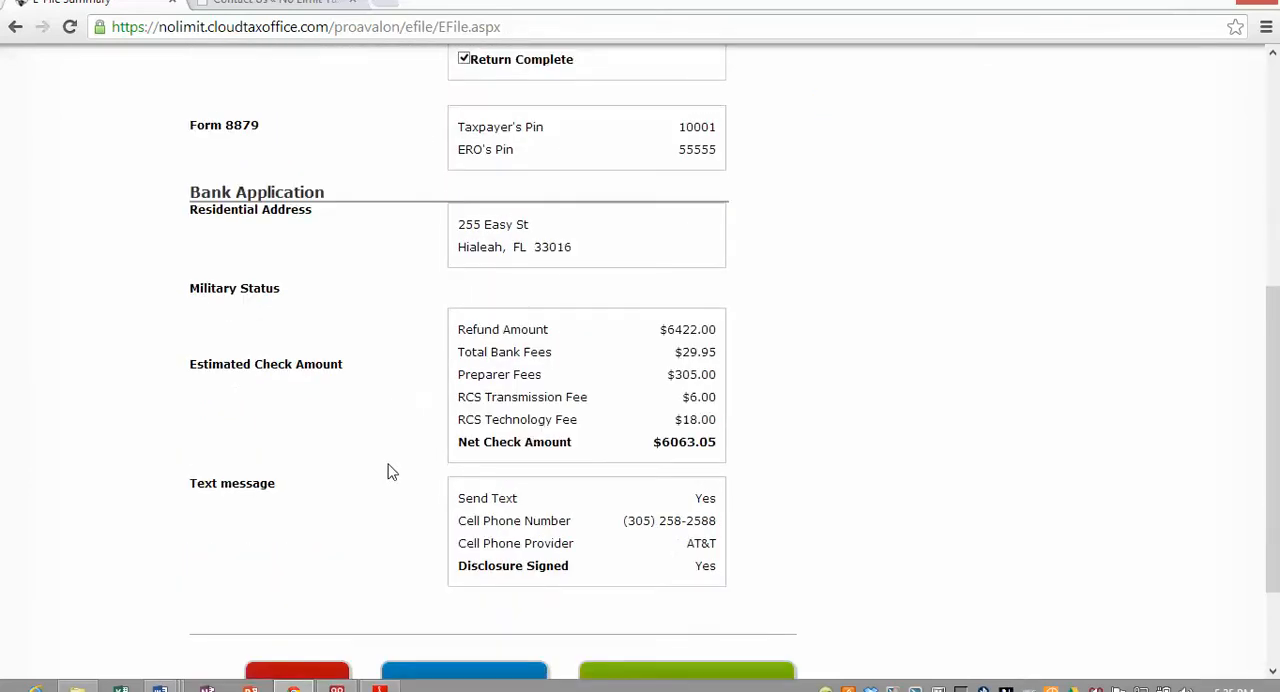
scroll(470, 385, up, 1)
scroll(475, 380, down, 1)
drag(653, 443, 723, 441)
click(723, 441)
drag(661, 329, 697, 329)
click(721, 328)
scroll(640, 418, down, 2)
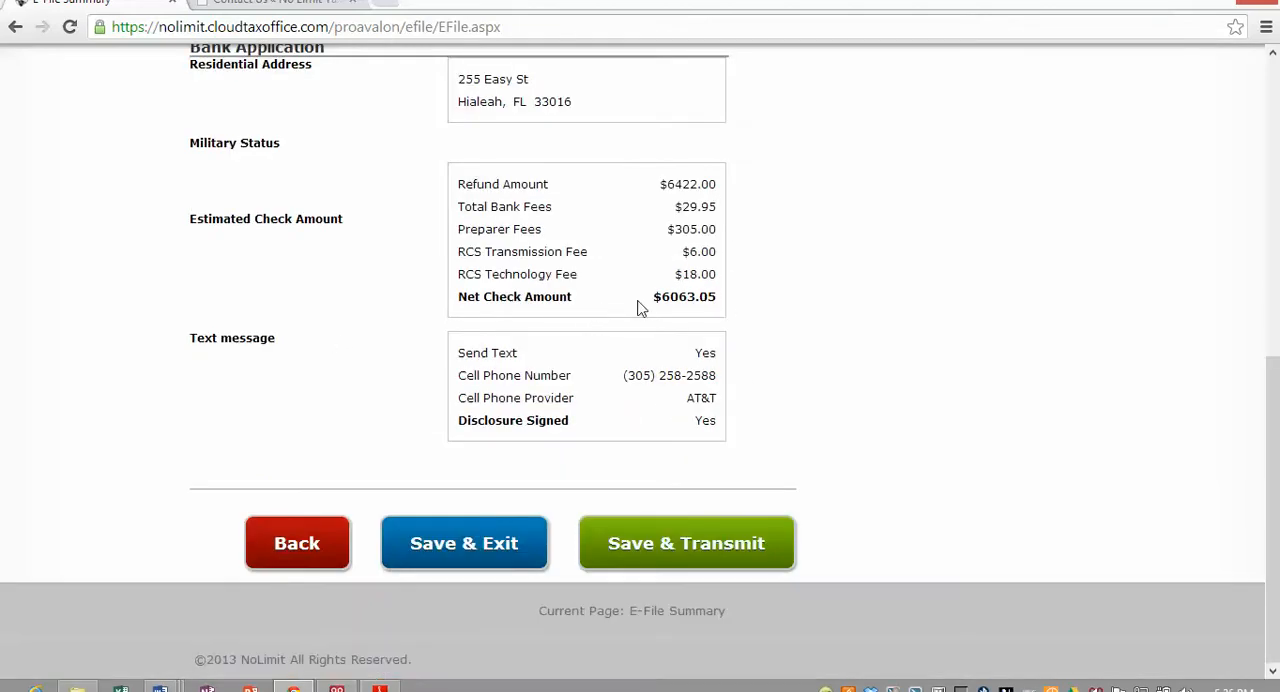
mouse_move(648, 298)
mouse_down()
mouse_move(722, 301)
mouse_move(662, 279)
mouse_up()
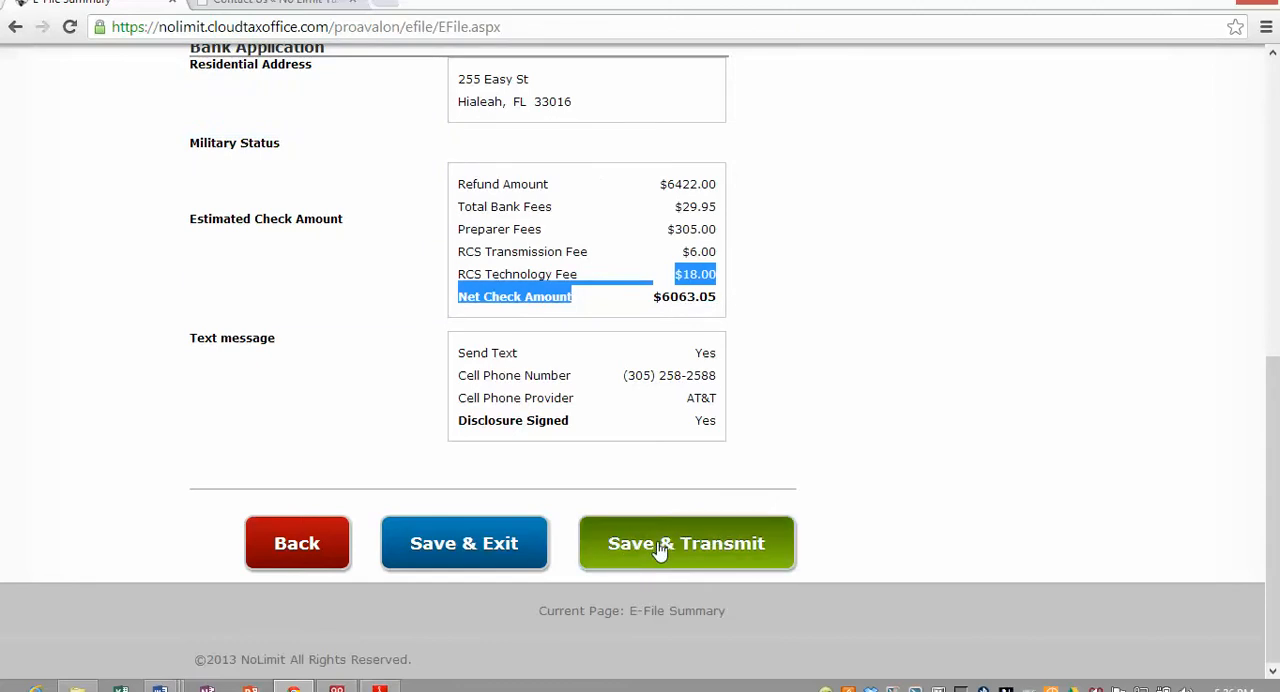
click(642, 420)
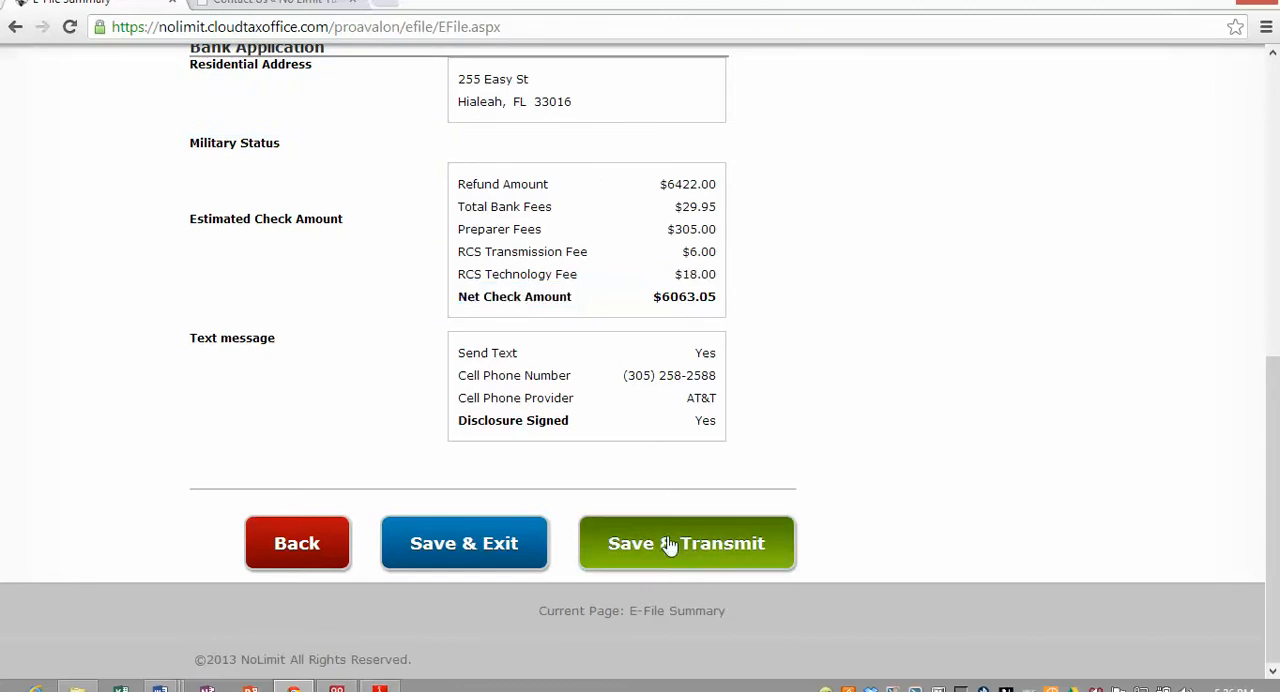
- Save and transmit the return, save the submission page, and open the Client List
click(672, 552)
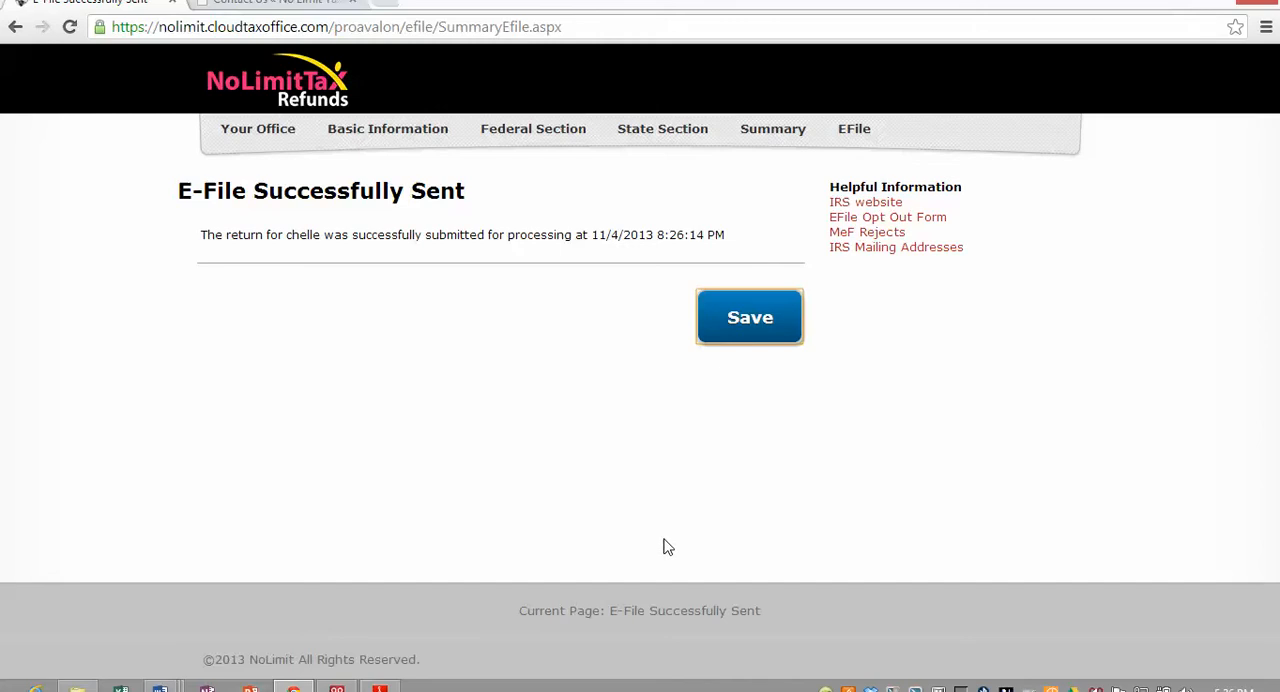
click(743, 333)
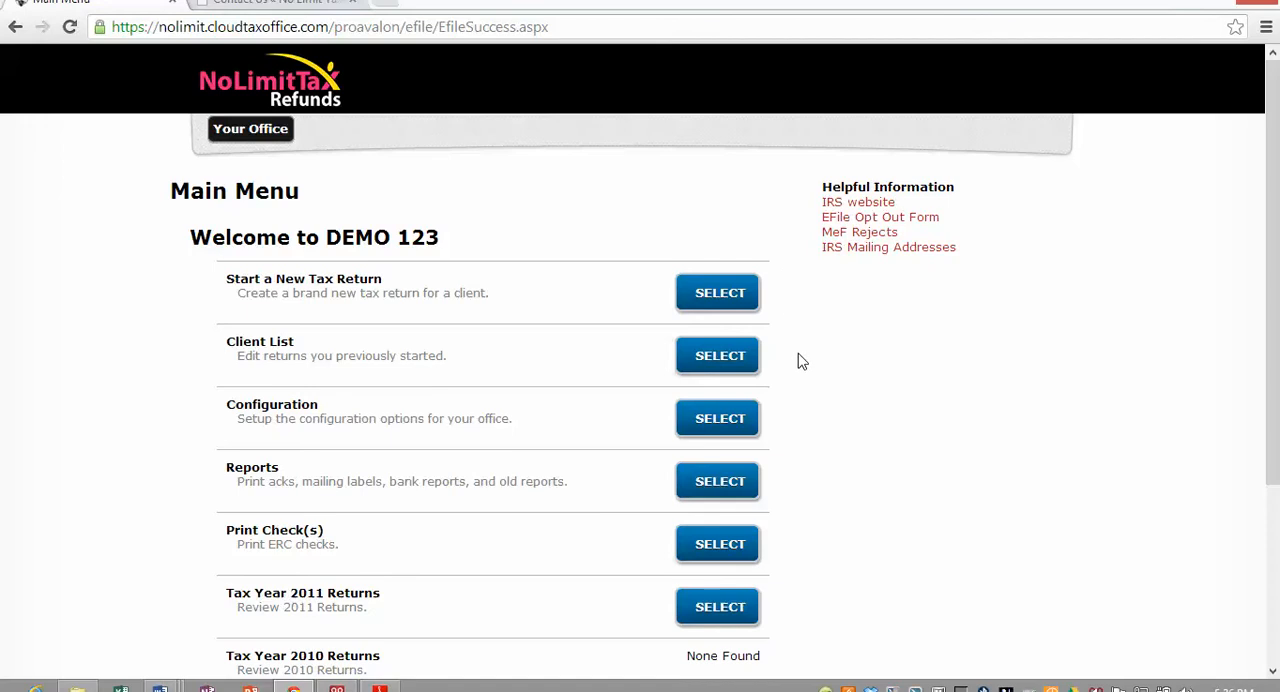
click(697, 360)
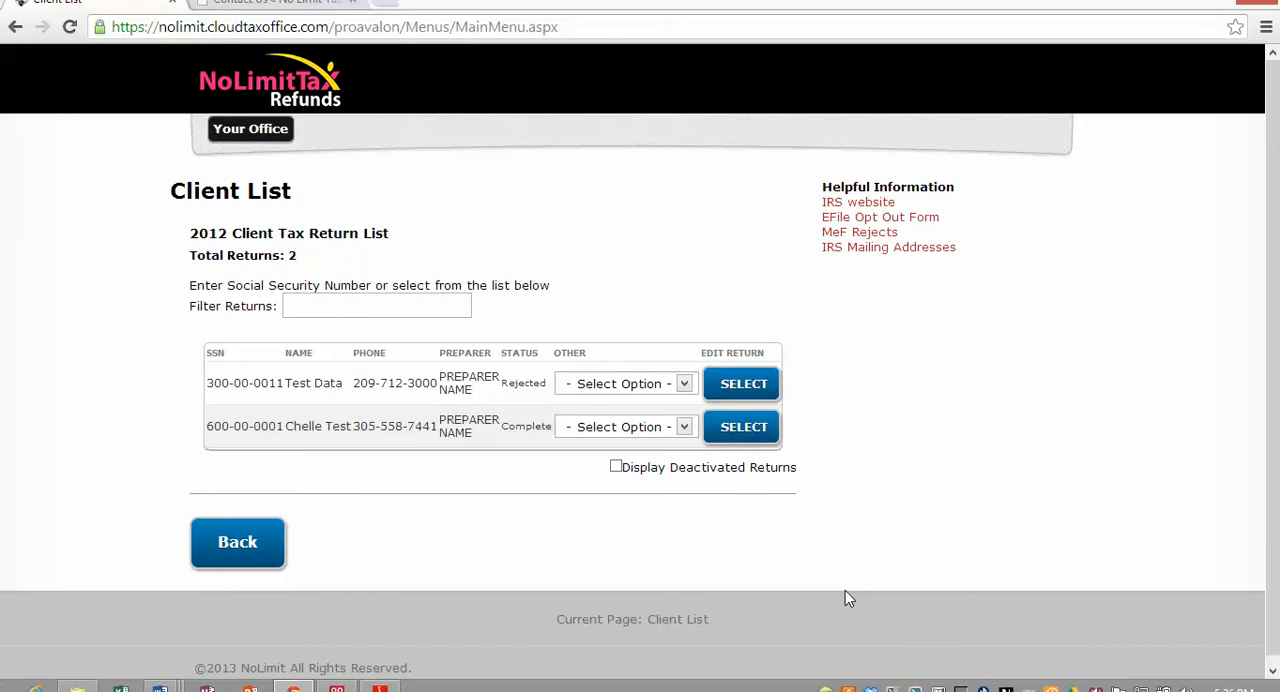
- Switch to the No Limit Tax Refunds website's Contact Us page
click(250, 12)
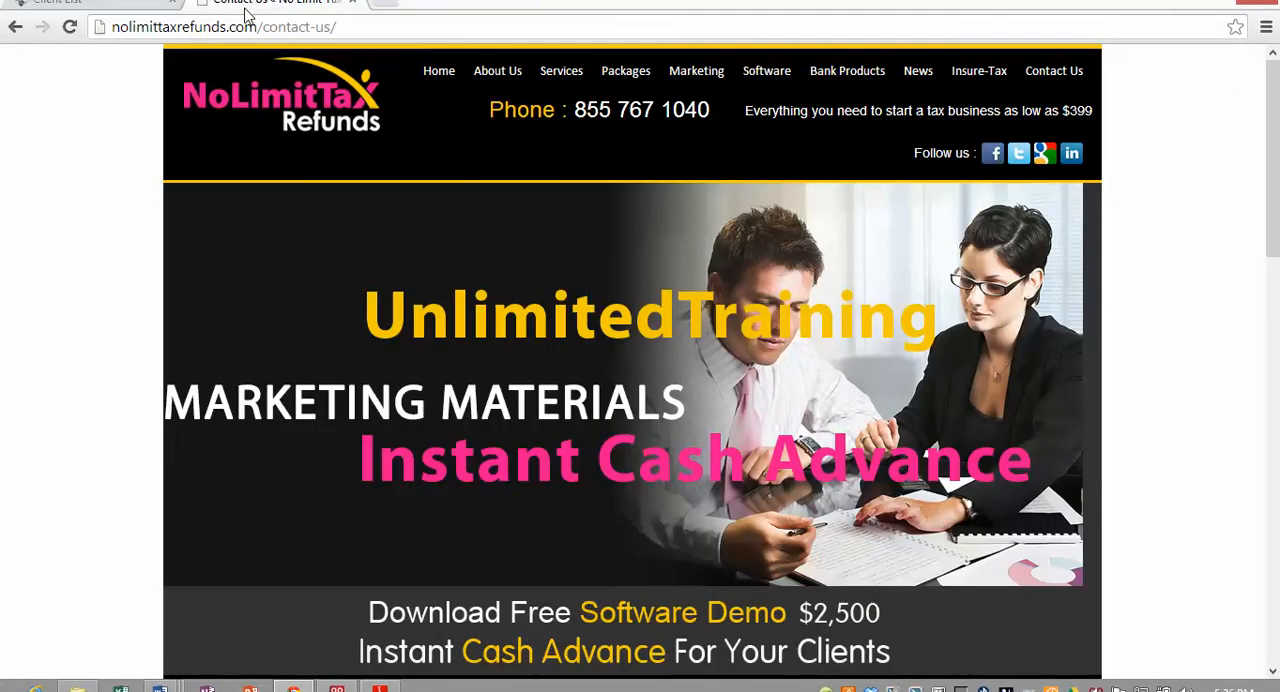